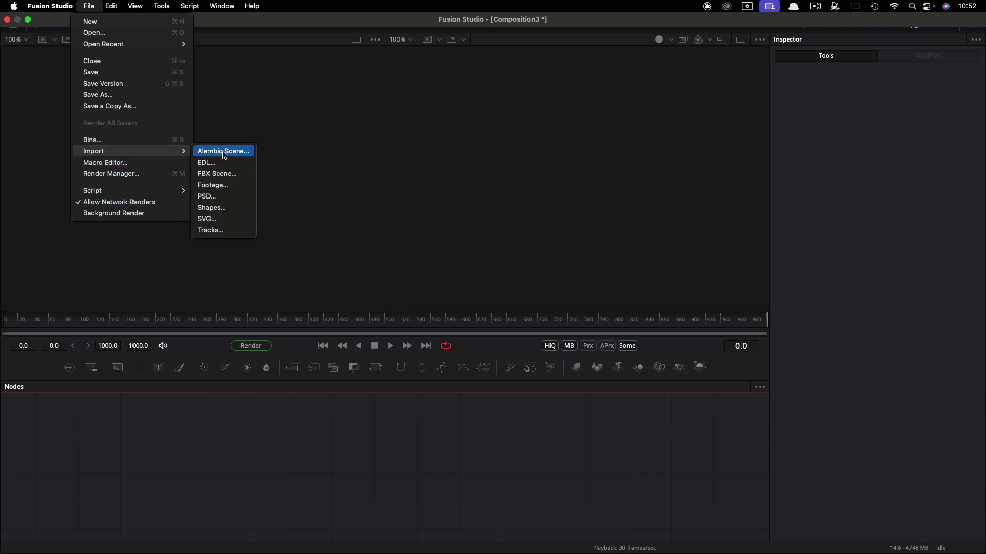
# Import the Alembic scene UVMappedText.abc from the SnowSettle folder
pyautogui.click(406, 129)
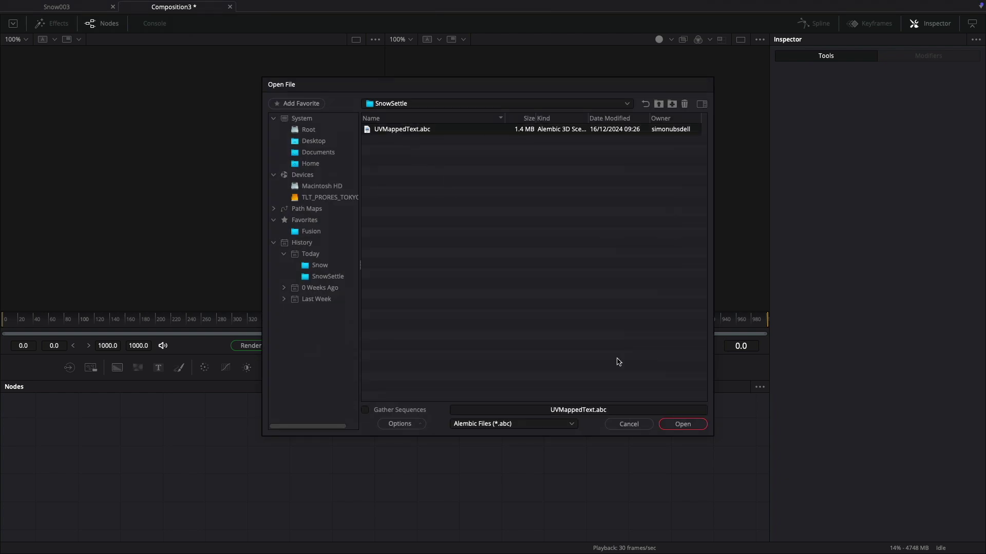
pyautogui.click(688, 425)
pyautogui.click(587, 362)
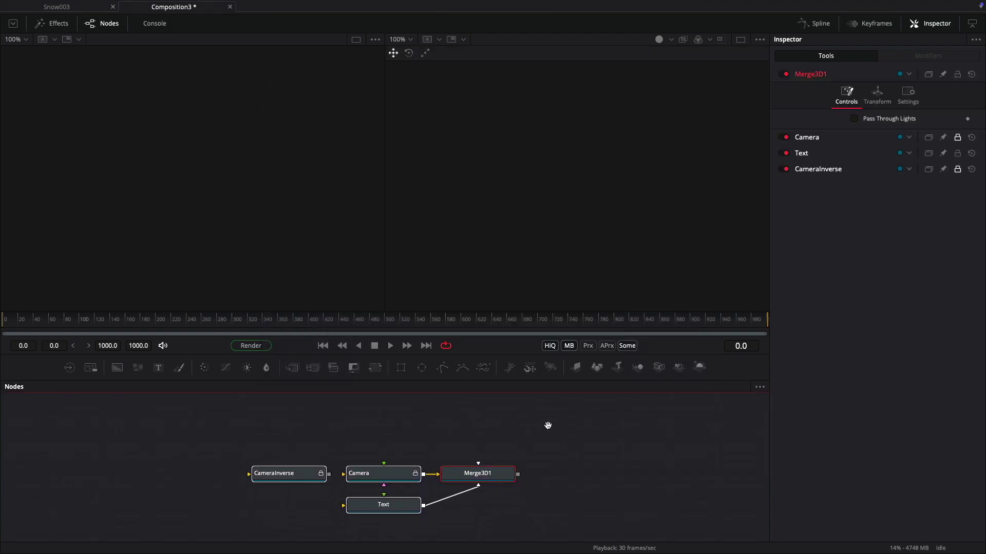
# Delete the Camera and CameraInverse nodes and display Merge3D1 in the second viewer
pyautogui.moveTo(202, 426); pyautogui.dragTo(419, 472)
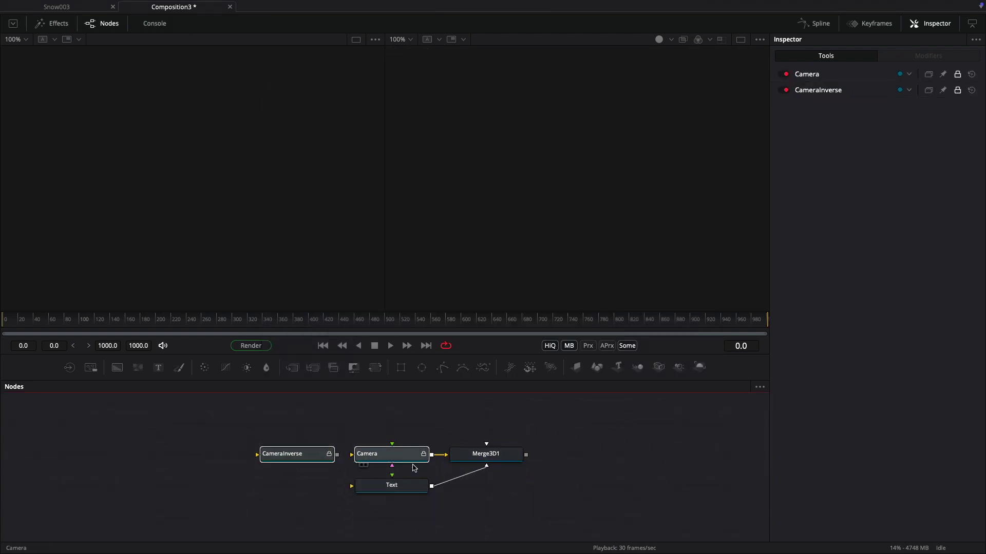
pyautogui.press('Delete')
pyautogui.moveTo(485, 453); pyautogui.dragTo(618, 145)
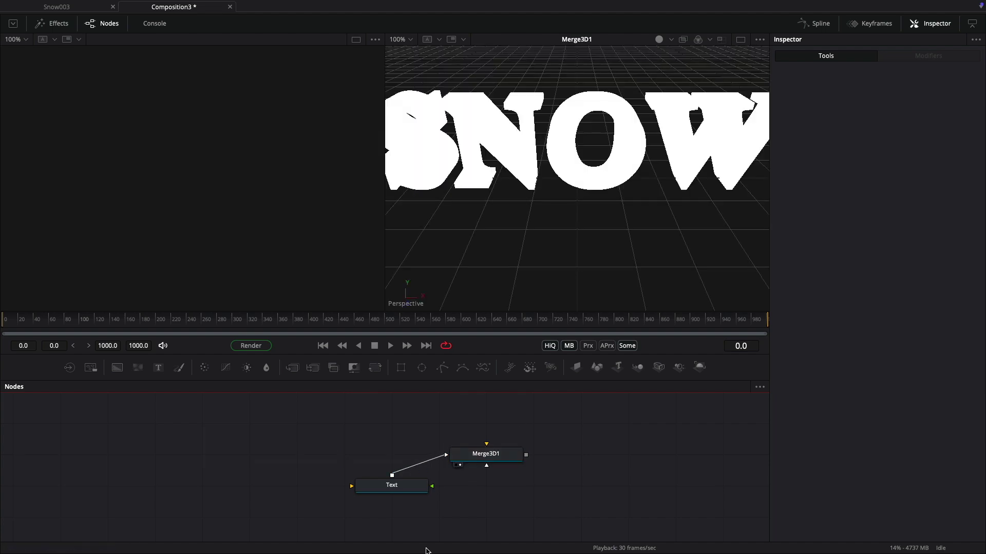
# Bring in TextTexture.png above the Text node and insert a Replace Material 3D node between Text and Merge3D1
pyautogui.moveTo(402, 488); pyautogui.dragTo(259, 488)
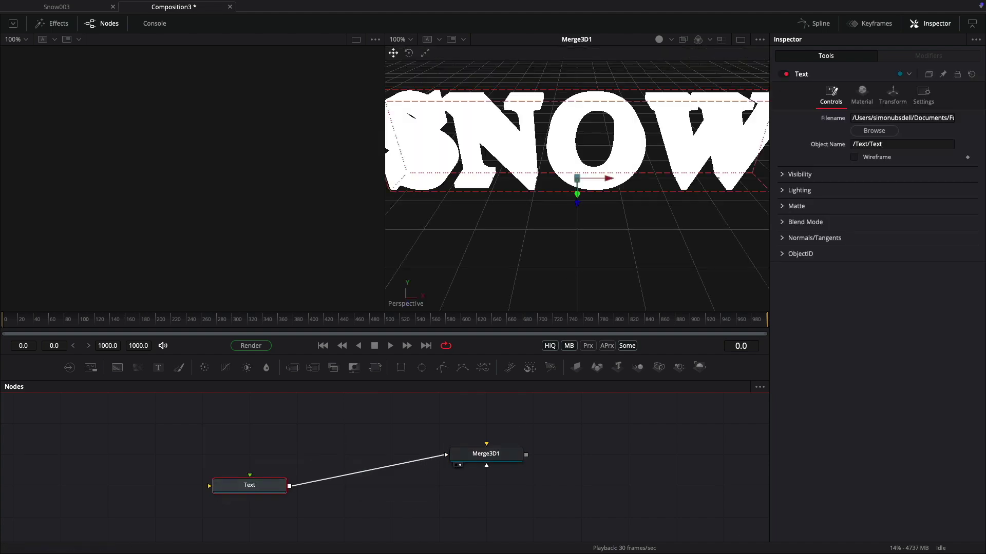
pyautogui.moveTo(202, 401); pyautogui.dragTo(249, 422)
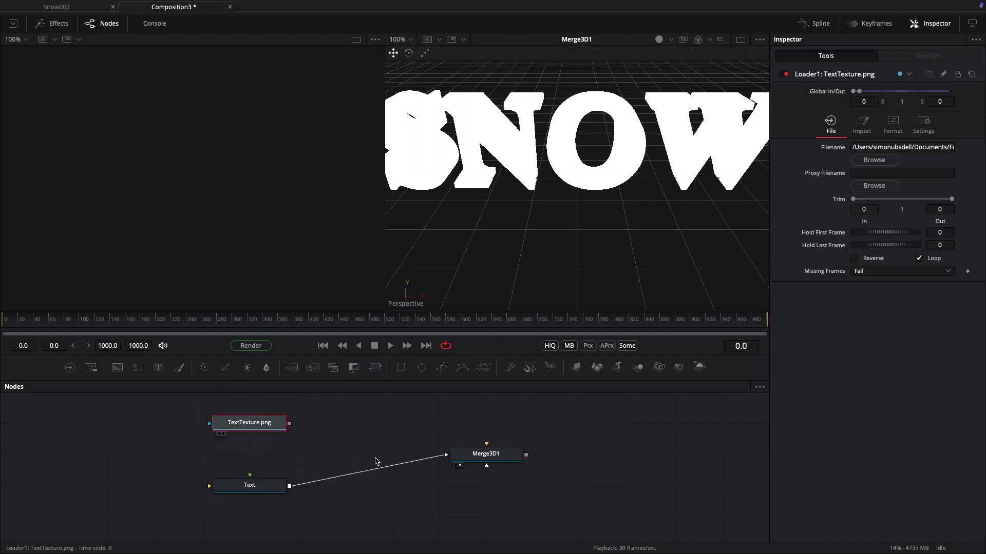
pyautogui.click(229, 494)
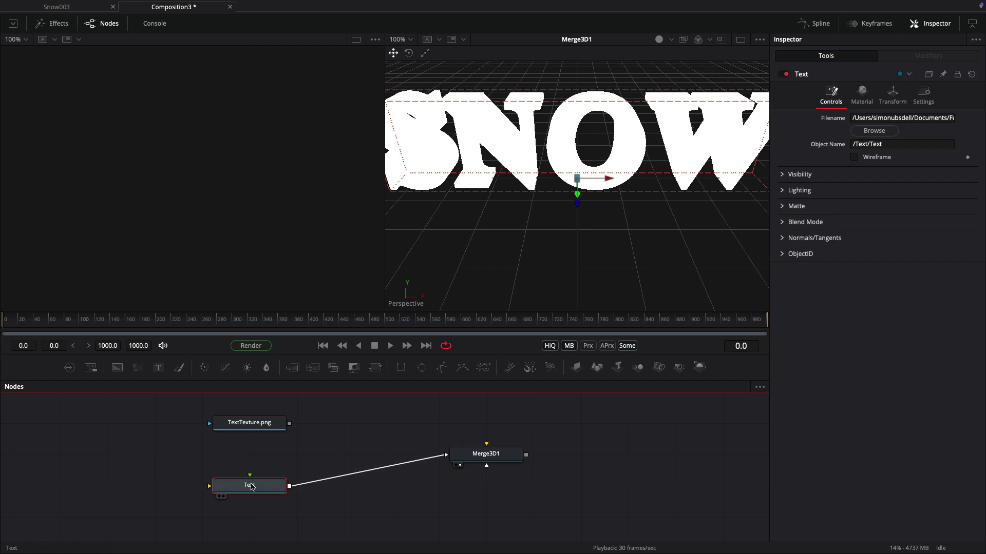
pyautogui.hotkey('shift', 'space')
pyautogui.write('re')
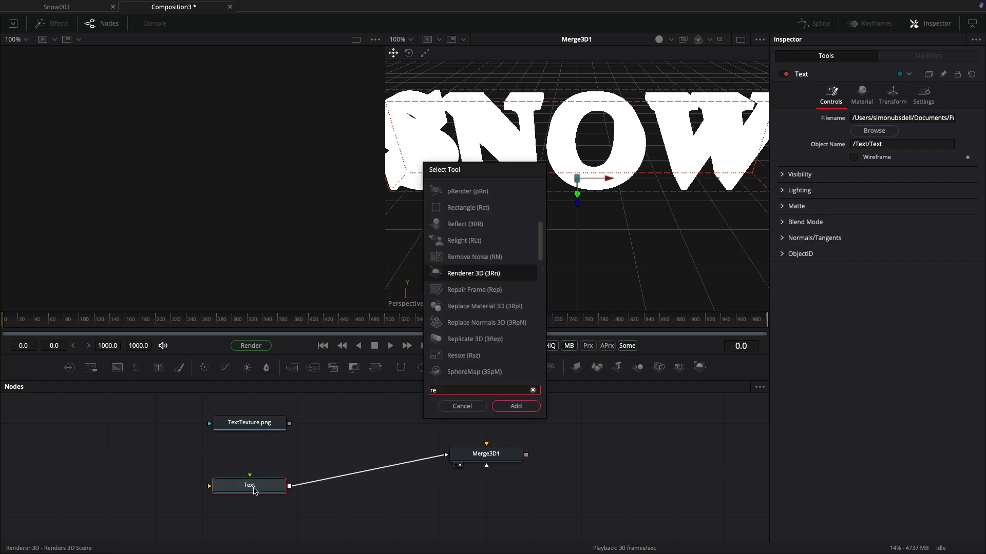
pyautogui.write('pl')
pyautogui.press('Return')
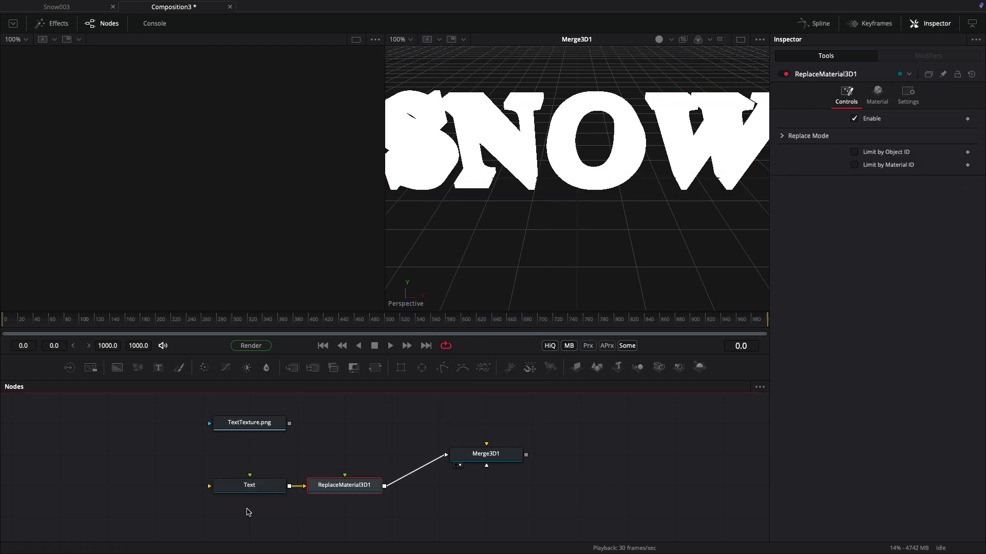
# Add a Blinn material after TextTexture.png and connect it to the material input of ReplaceMaterial3D1
pyautogui.click(251, 426)
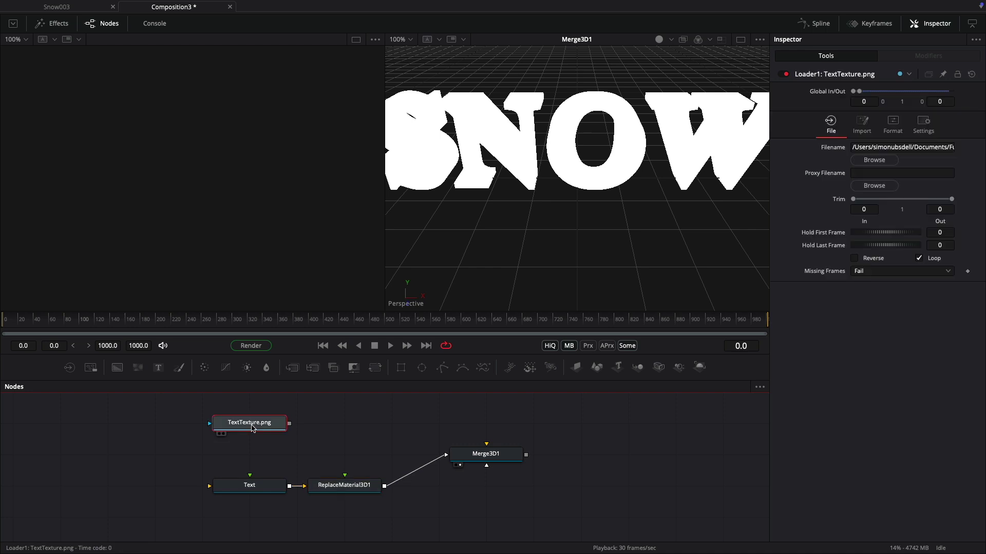
pyautogui.hotkey('shift', 'space')
pyautogui.write('bli')
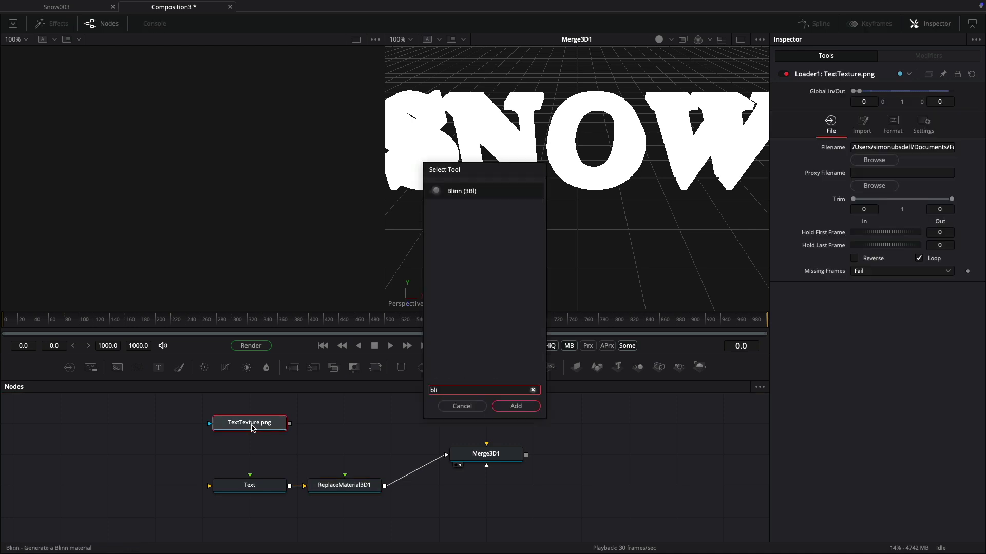
pyautogui.press('Return')
pyautogui.moveTo(385, 424); pyautogui.dragTo(345, 490)
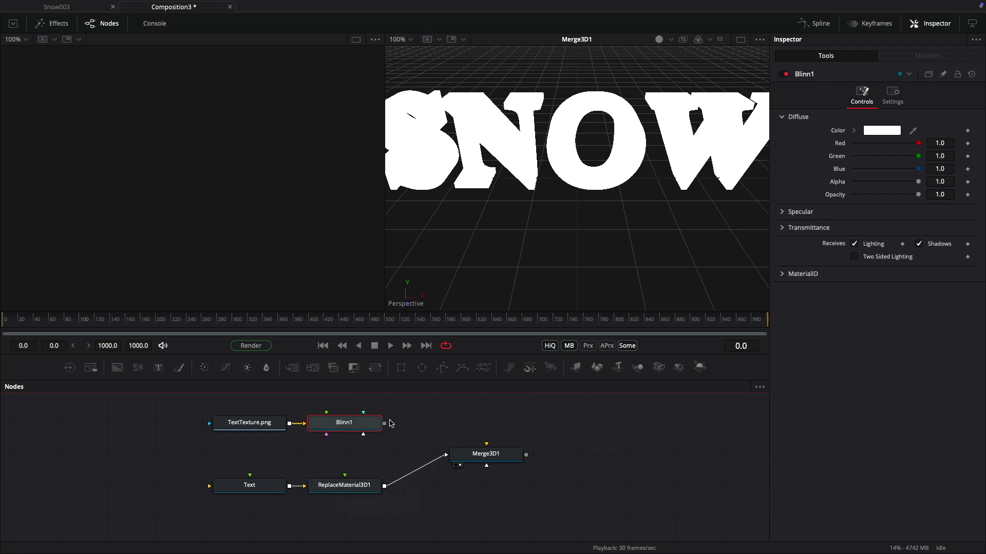
pyautogui.moveTo(384, 424); pyautogui.dragTo(344, 490)
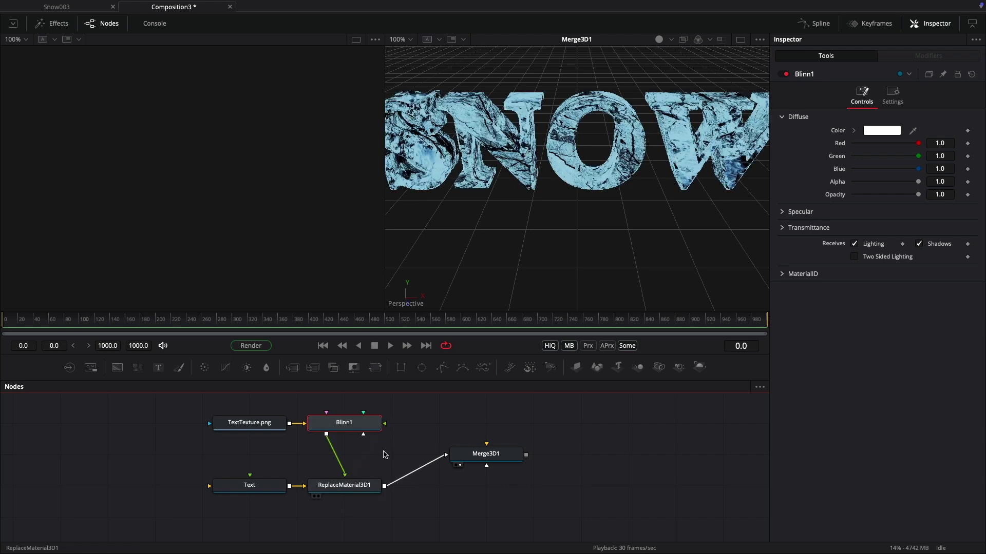
# Insert a Brightness / Contrast node between TextTexture.png and Blinn1 and reduce its contrast to about -0.39
pyautogui.moveTo(282, 422); pyautogui.dragTo(188, 425)
pyautogui.hotkey('shift', 'space')
pyautogui.write('bri')
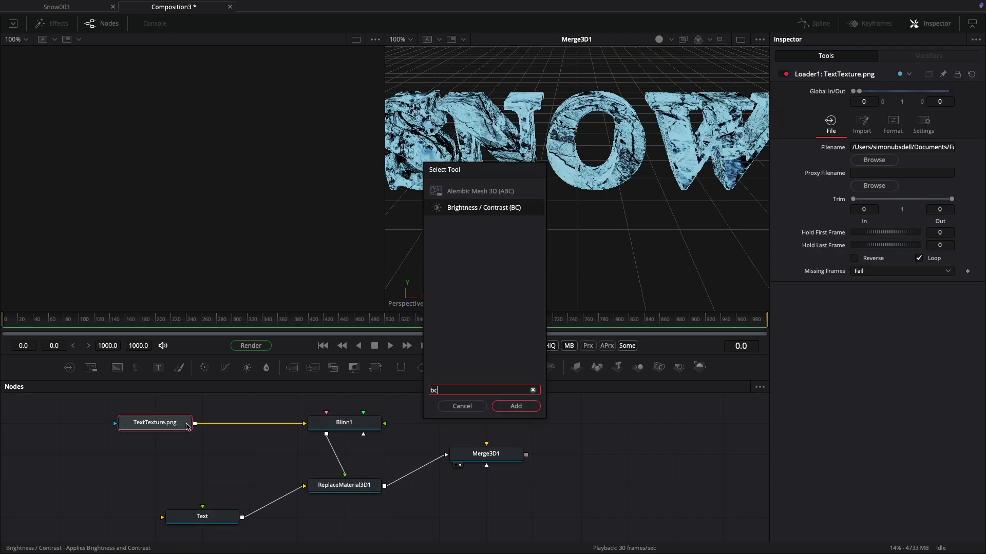
pyautogui.press('Return')
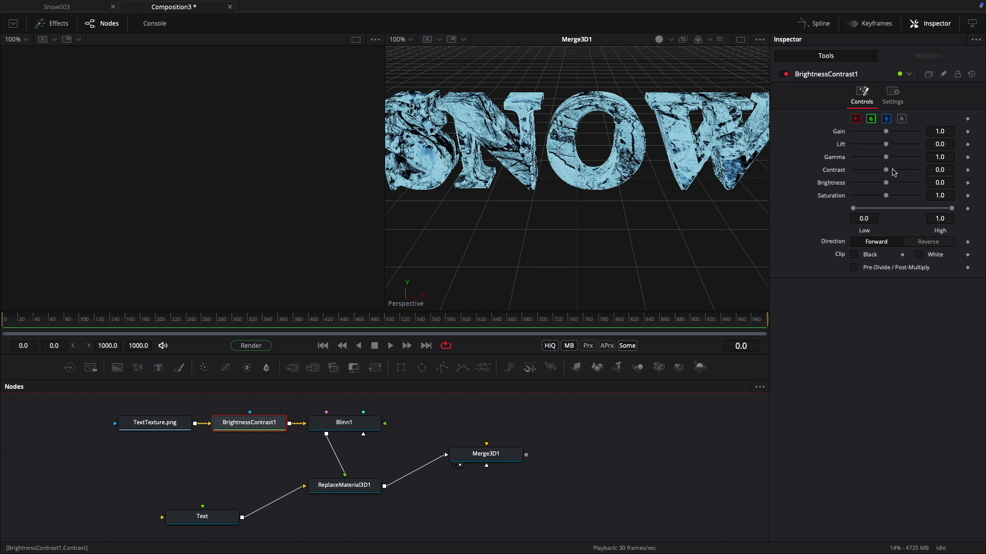
pyautogui.moveTo(885, 170); pyautogui.dragTo(864, 175)
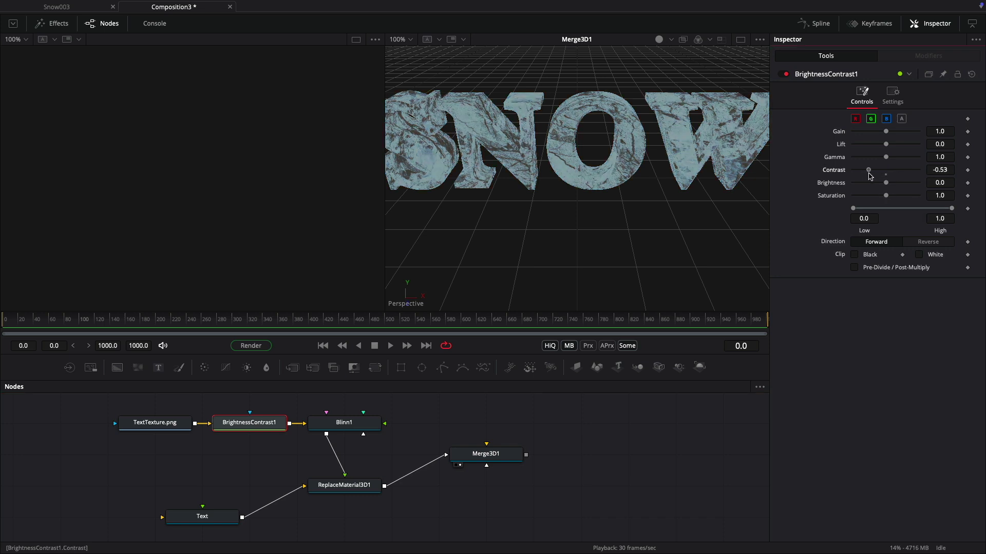
# Add a BumpMap node fed by TextTexture.png and connect it to the bump map input of Blinn1
pyautogui.click(198, 462)
pyautogui.hotkey('shift', 'space')
pyautogui.write('bump')
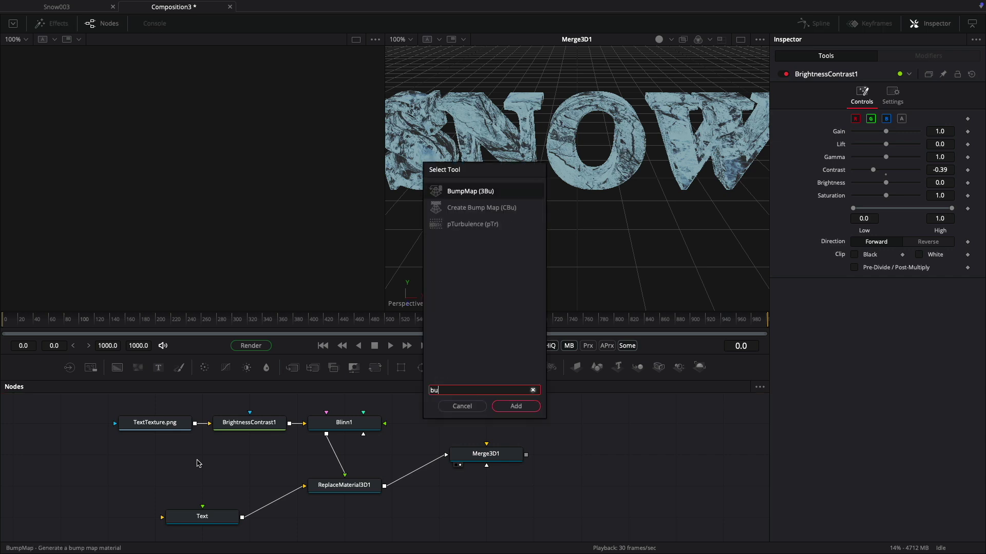
pyautogui.press('Return')
pyautogui.moveTo(194, 423); pyautogui.dragTo(355, 427)
pyautogui.click(397, 474)
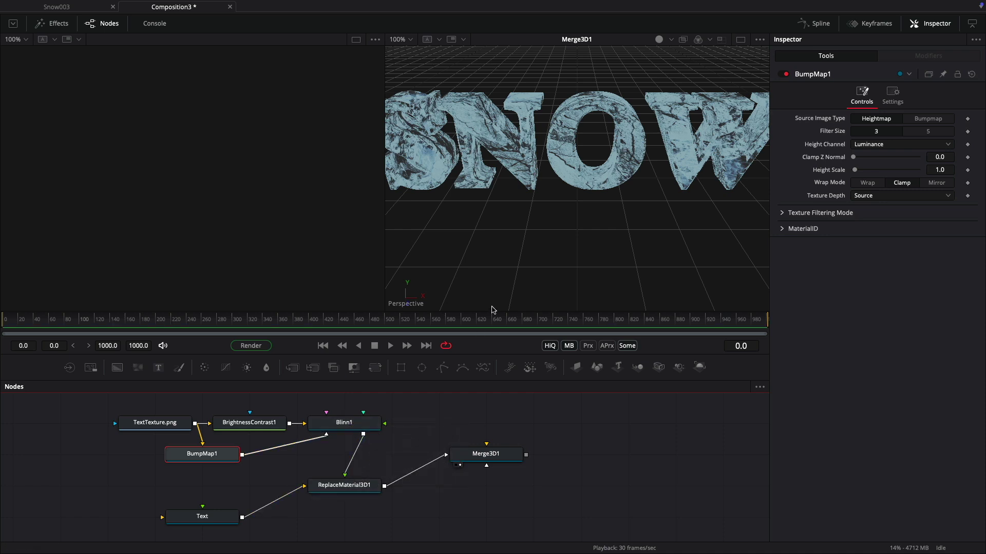
# Set the height scale of BumpMap1 to 2
pyautogui.click(949, 170)
pyautogui.write('2')
pyautogui.press('Return')
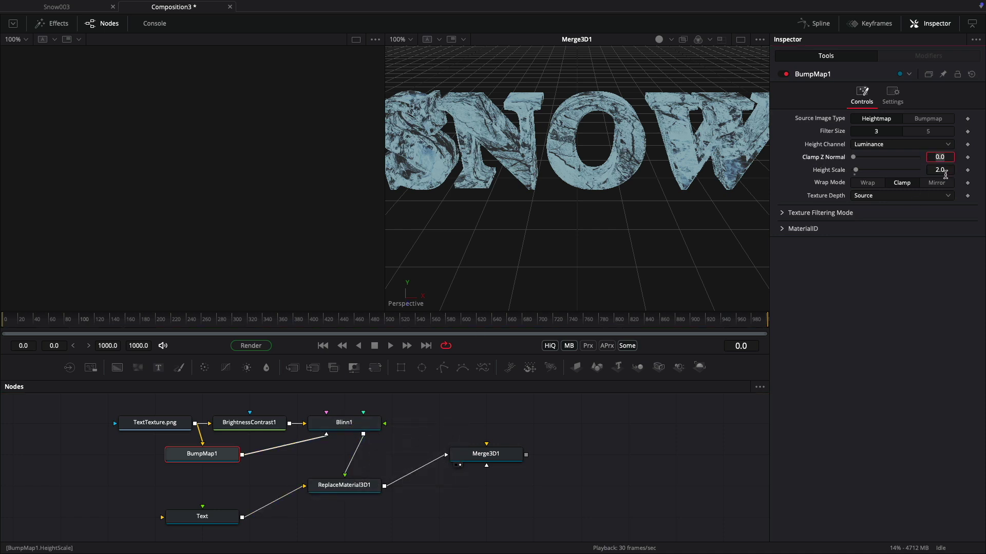
# Enable lighting in the 3D viewer showing Merge3D1 and view the text from another angle
pyautogui.rightClick(563, 165)
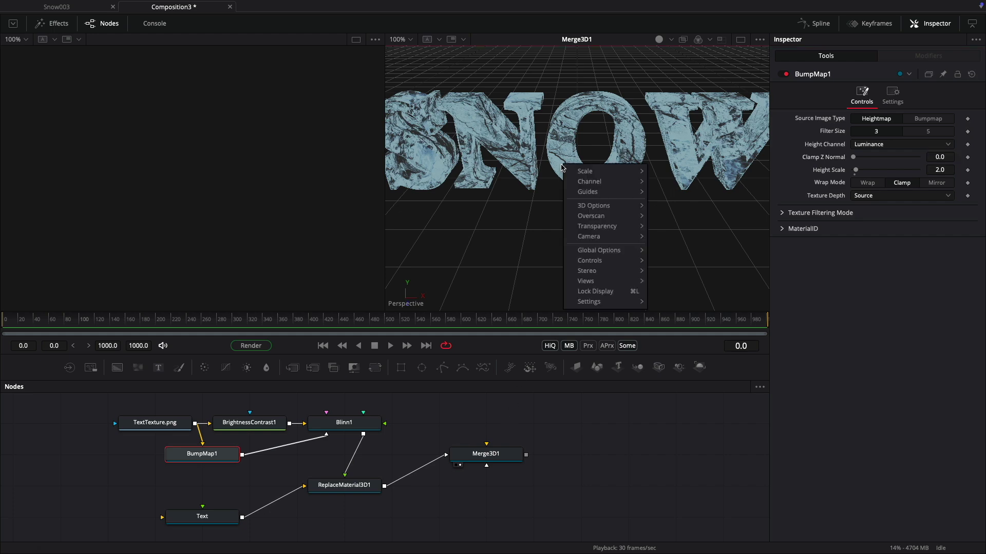
pyautogui.moveTo(591, 206)
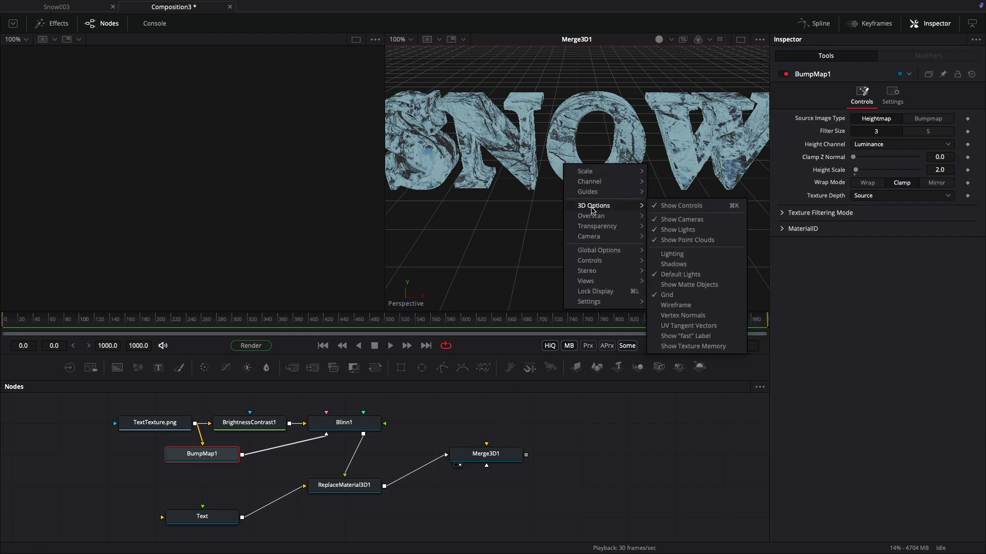
pyautogui.click(677, 257)
pyautogui.moveTo(676, 203); pyautogui.dragTo(637, 185)
# Add a Luma Keyer fed by TextTexture.png and connect it to Blinn1 as the Specular Intensity Material
pyautogui.hotkey('shift', 'space')
pyautogui.write('lum')
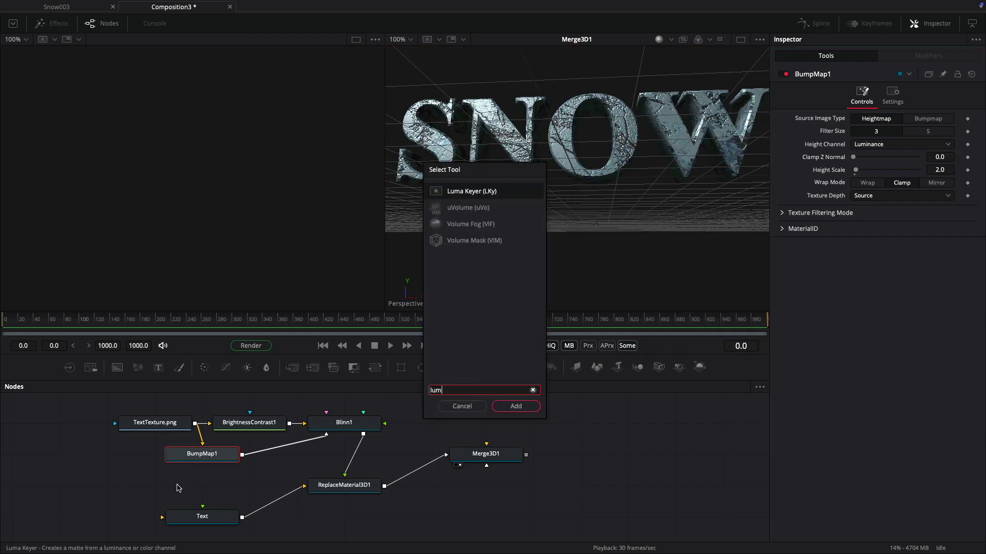
pyautogui.press('Return')
pyautogui.moveTo(294, 462); pyautogui.dragTo(198, 494)
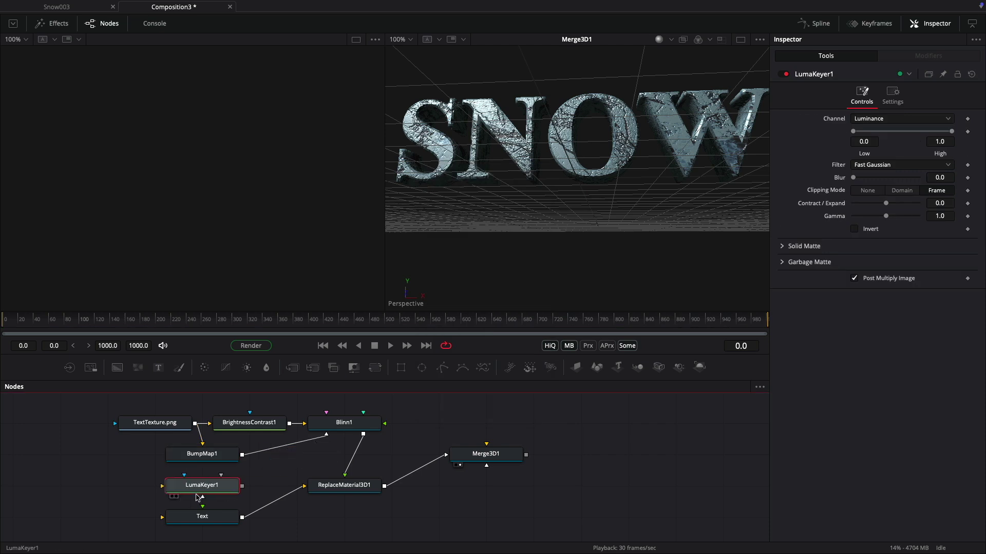
pyautogui.moveTo(196, 424); pyautogui.dragTo(185, 475)
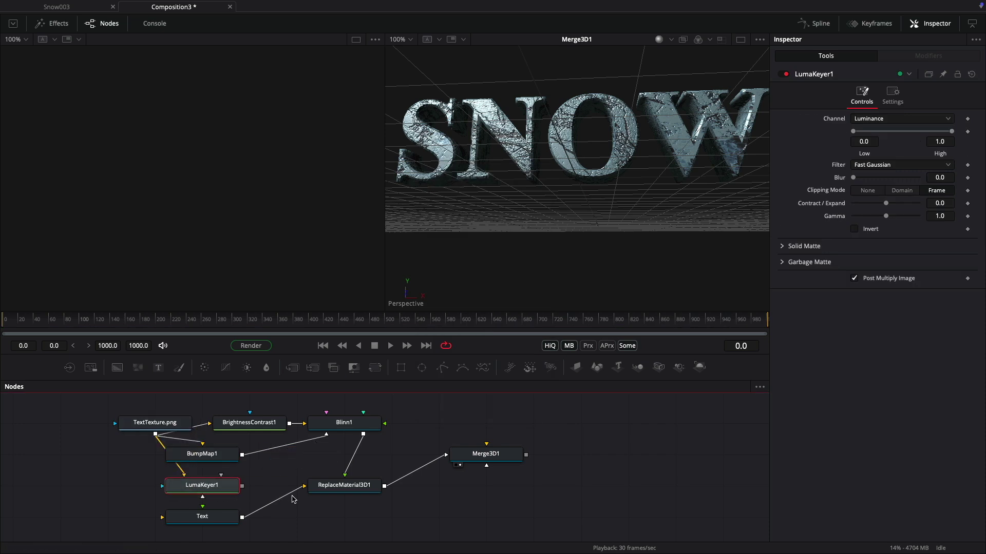
pyautogui.moveTo(242, 486); pyautogui.dragTo(342, 425)
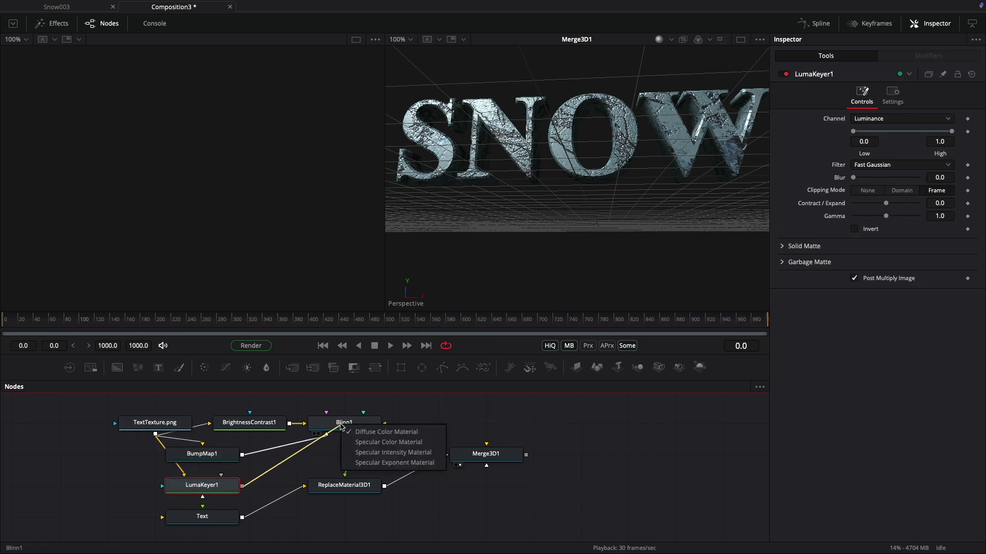
pyautogui.click(382, 453)
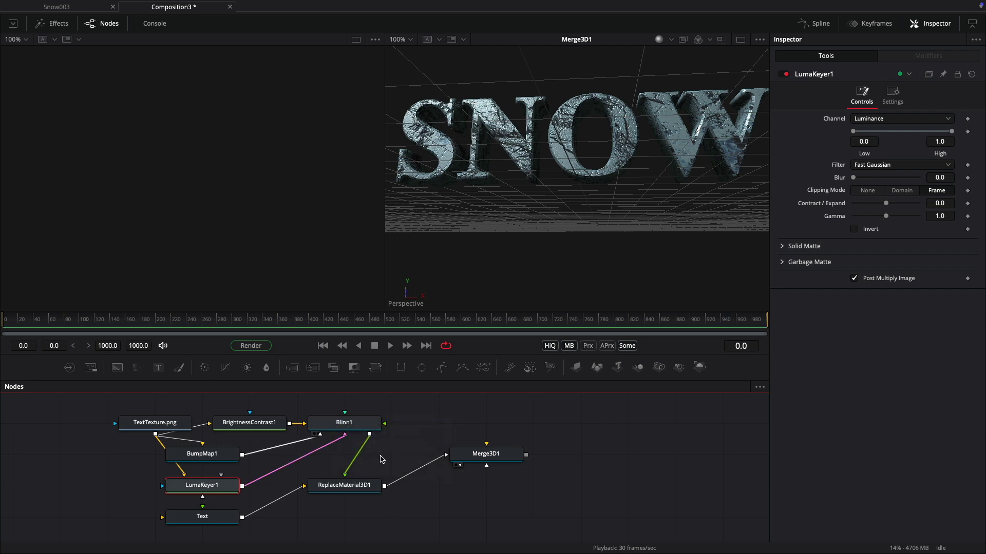
# Narrow the Luma Keyer's luminance range to a low of about 0.617 and a high of about 0.8
pyautogui.moveTo(853, 132); pyautogui.dragTo(889, 134)
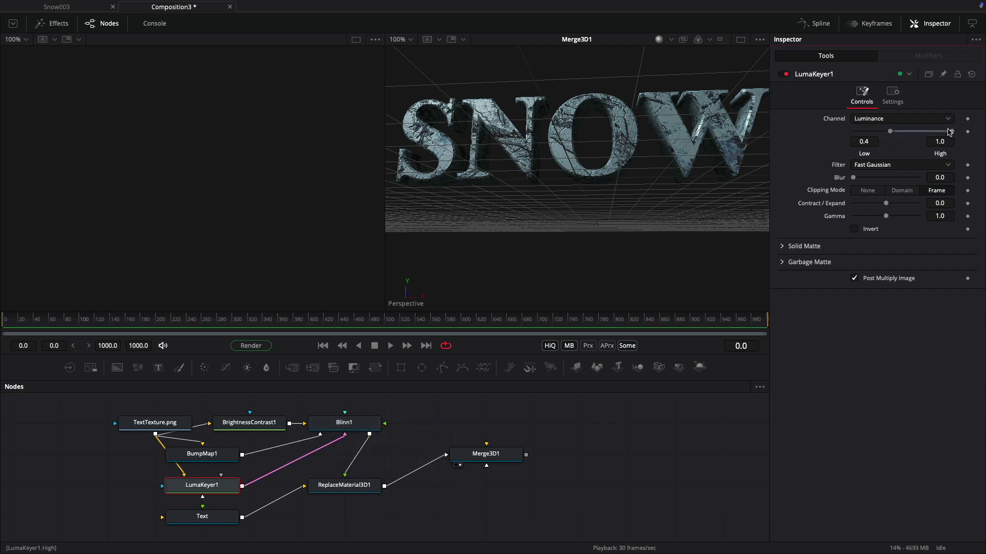
pyautogui.moveTo(949, 132)
pyautogui.mouseDown()
pyautogui.moveTo(899, 133)
pyautogui.moveTo(931, 133)
pyautogui.mouseUp()
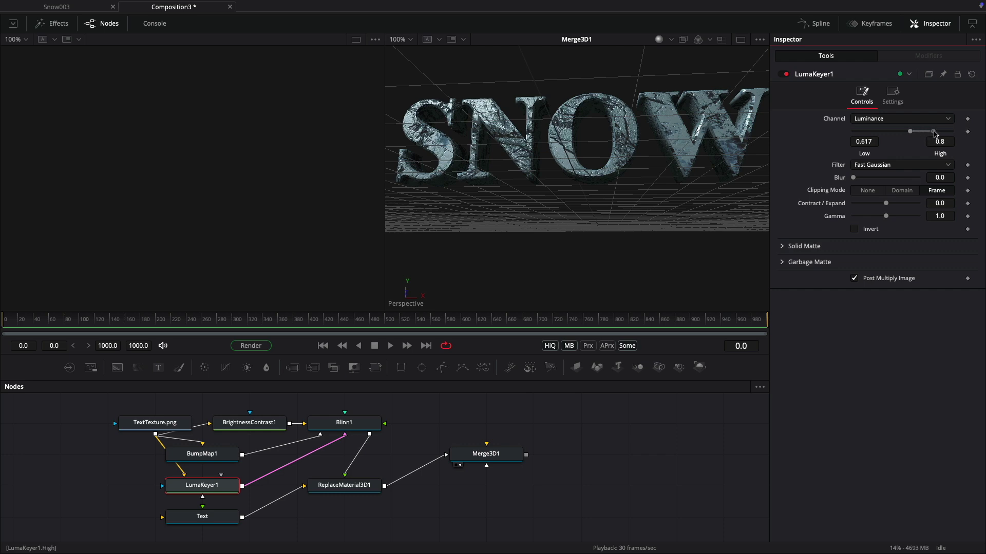
# Place an Underlay behind the text and material nodes, enlarge the node area, and move the group away from Merge3D1
pyautogui.scroll(3, 638, 177)
pyautogui.moveTo(529, 530); pyautogui.dragTo(255, 408)
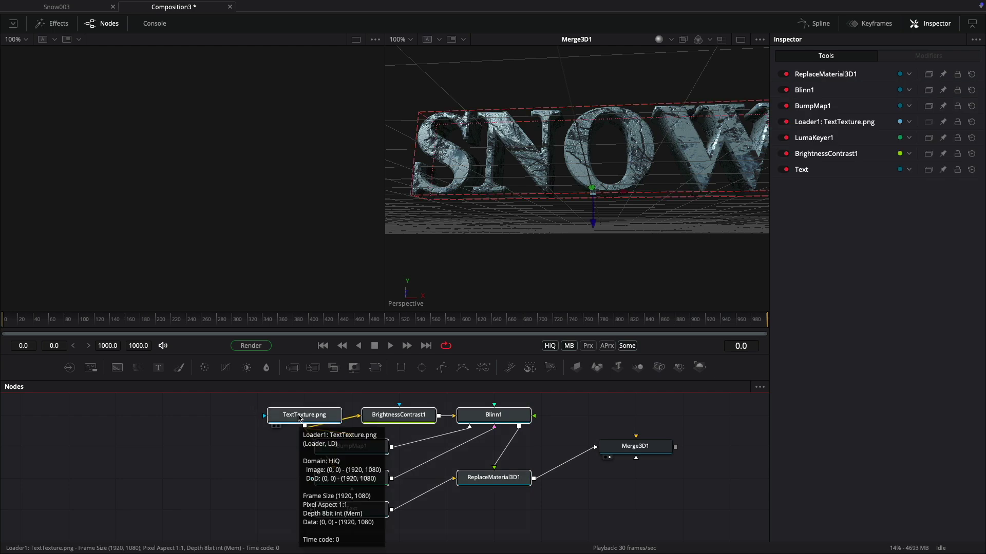
pyautogui.hotkey('shift', 'space')
pyautogui.write('und')
pyautogui.press('Return')
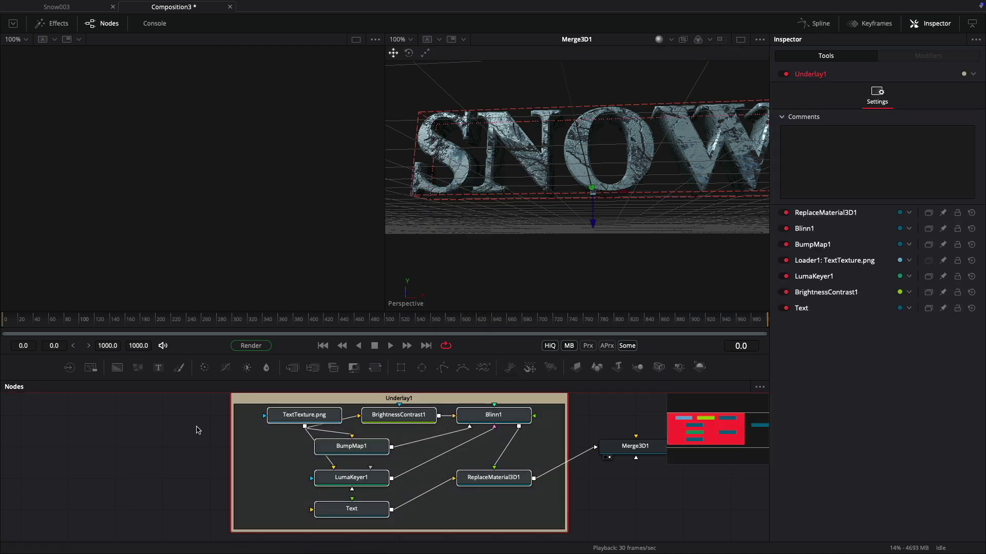
pyautogui.moveTo(486, 355); pyautogui.dragTo(489, 277)
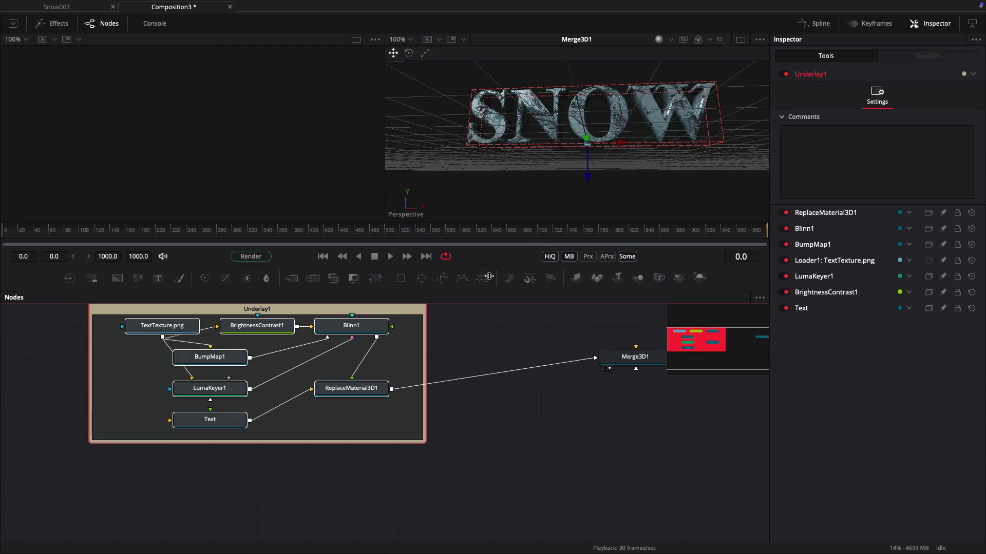
pyautogui.click(526, 458)
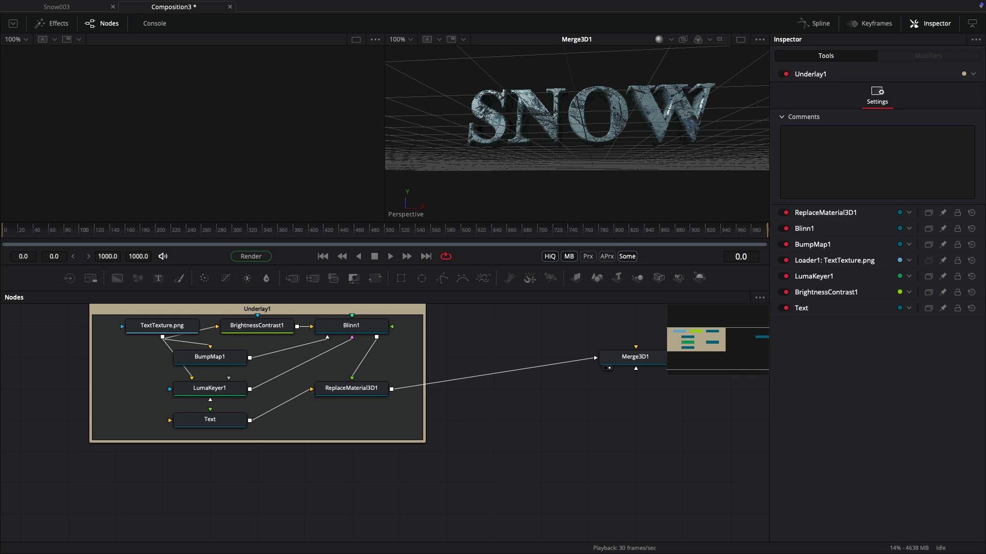
# Bring in Rocks.png and SnowyBackground.png without a Merge node between them, and display Rocks.png in the first viewer
pyautogui.moveTo(241, 429); pyautogui.dragTo(114, 487)
pyautogui.click(216, 515)
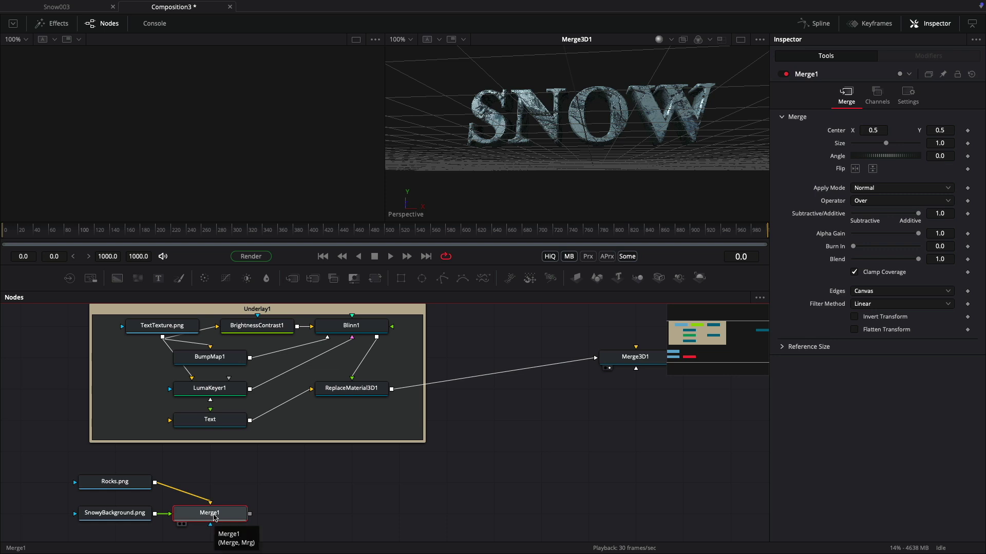
pyautogui.press('Delete')
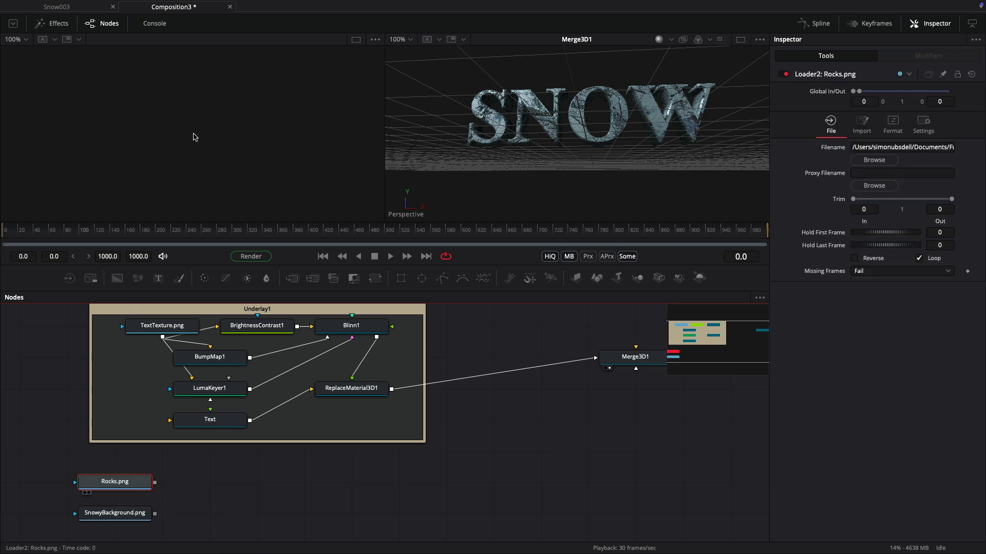
pyautogui.press('1')
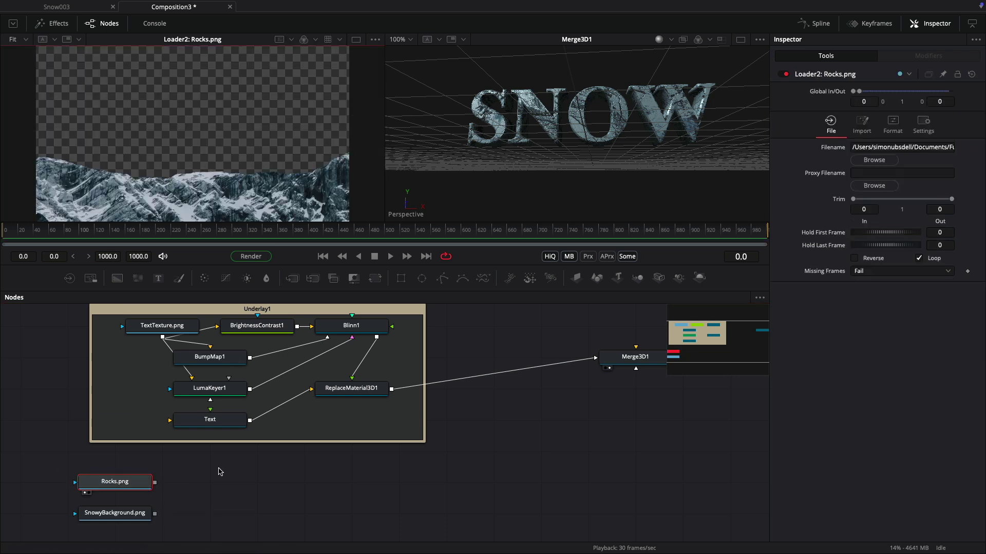
# Display SnowyBackground.png in the first viewer and attach a Shape 3D node to its output
pyautogui.keyDown('ctrl'); pyautogui.click(114, 513); pyautogui.keyUp('ctrl')
pyautogui.press('1')
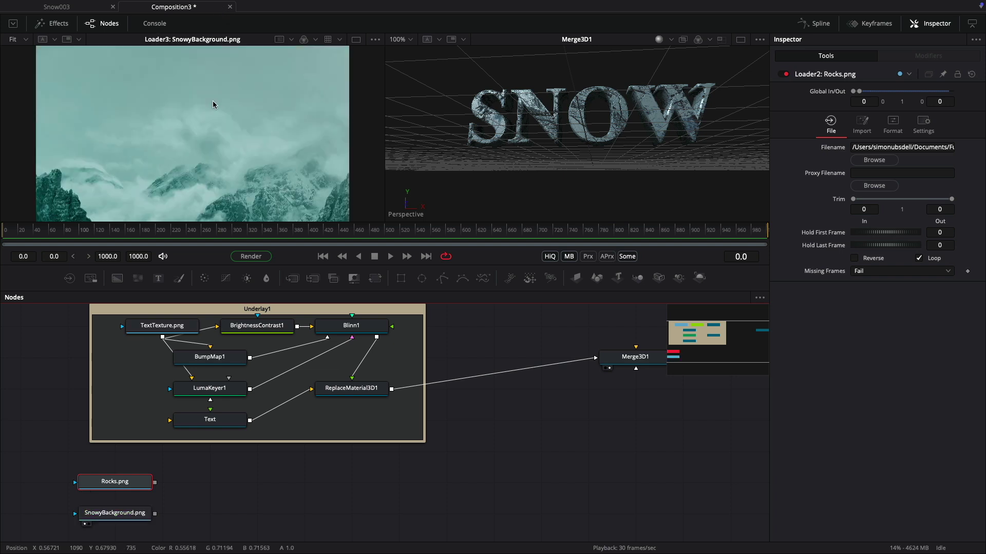
pyautogui.click(121, 516)
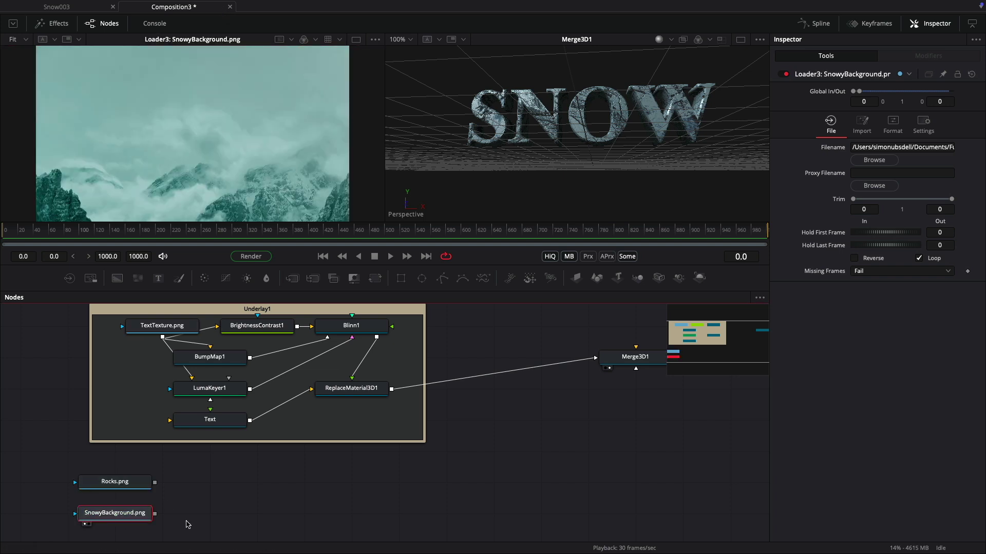
pyautogui.hotkey('shift', 'space')
pyautogui.write('und')
pyautogui.press('BackSpace')
pyautogui.press('BackSpace')
pyautogui.press('BackSpace')
pyautogui.write('sh')
pyautogui.press('Return')
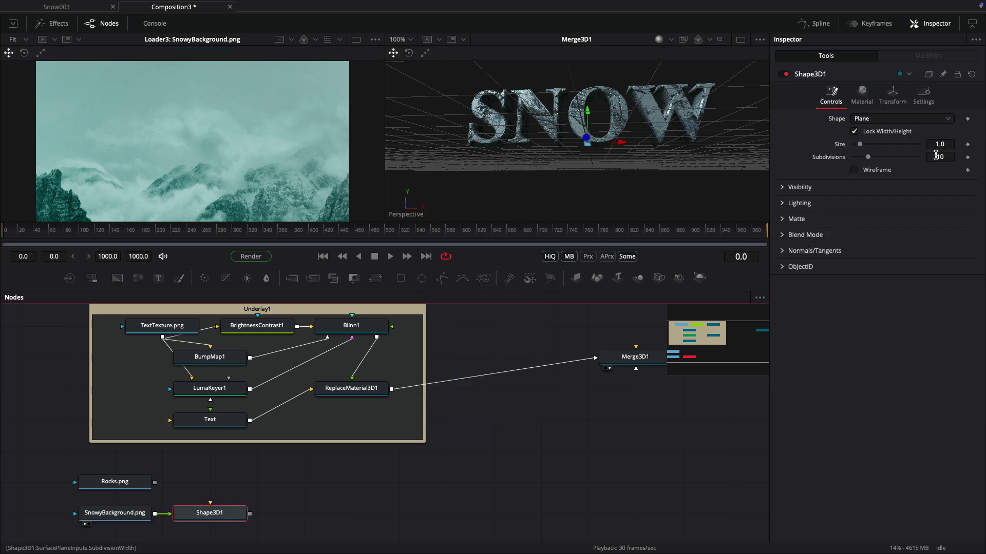
# Set Shape3D1's size to 12, unlock its scale axes, and scale it to 1.92 in X and 1.08 in Y
pyautogui.click(948, 140)
pyautogui.write('12')
pyautogui.press('Tab')
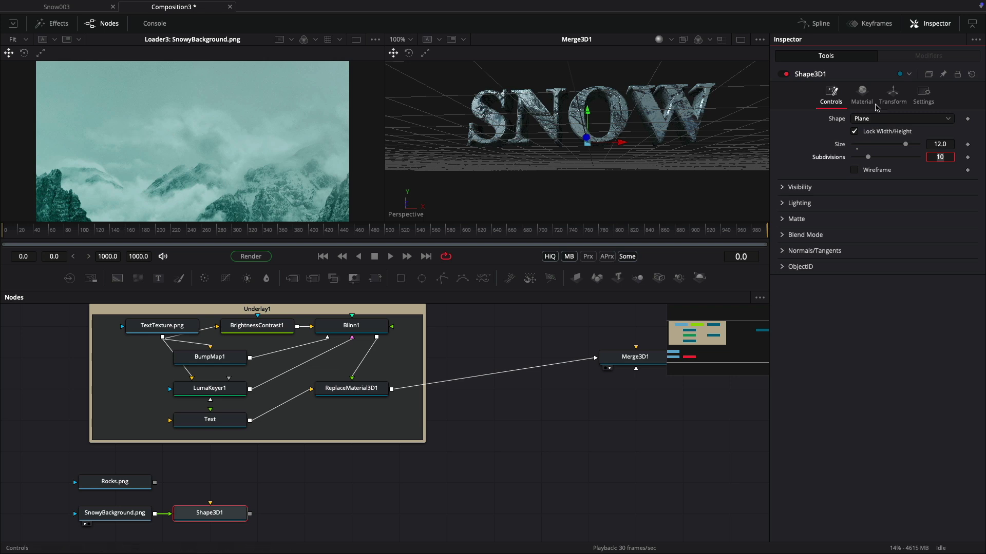
pyautogui.click(892, 95)
pyautogui.click(854, 272)
pyautogui.click(953, 285)
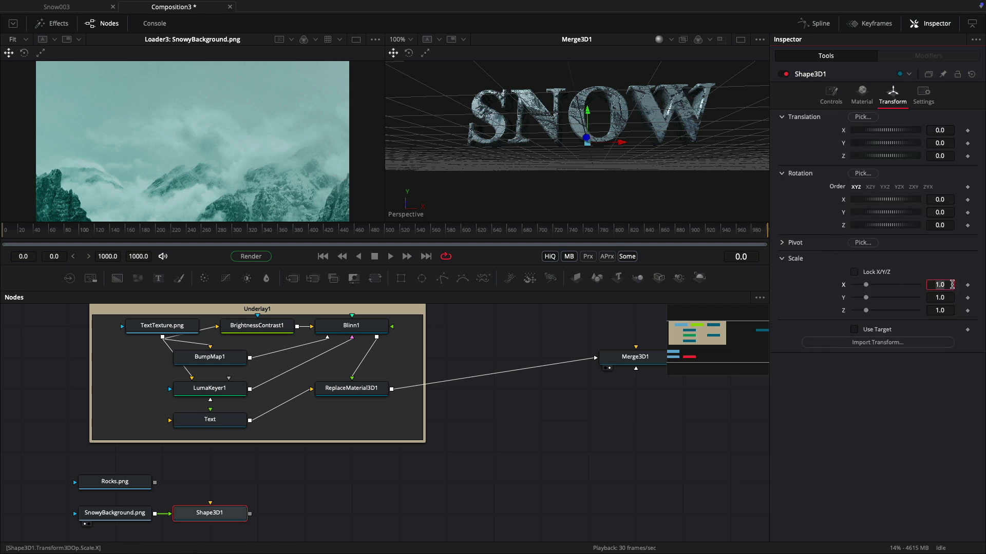
pyautogui.press('Tab')
pyautogui.write('8')
pyautogui.press('Tab')
# Display Shape3D1 in the first viewer and connect its output to Merge3D1
pyautogui.moveTo(213, 513); pyautogui.dragTo(181, 162)
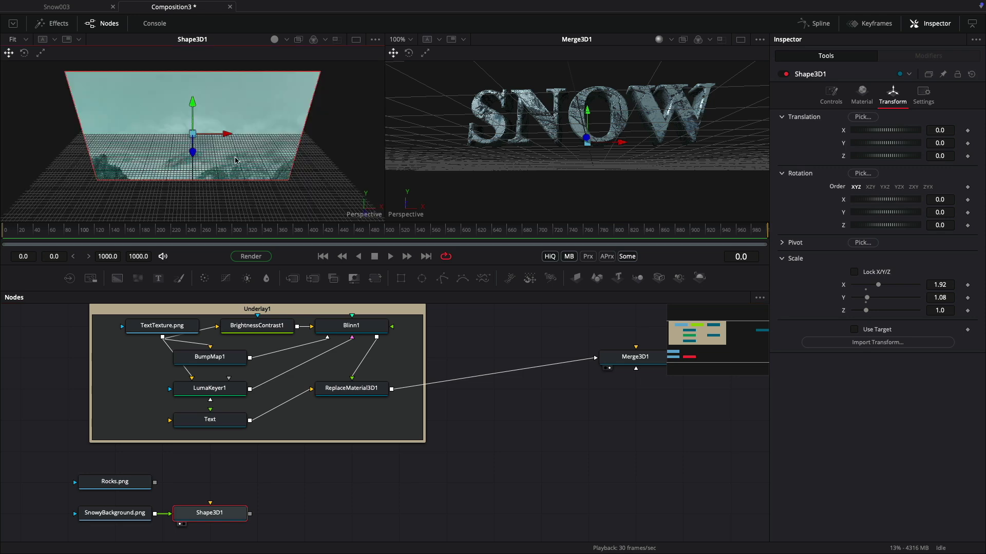
pyautogui.hscroll(3, 594, 433)
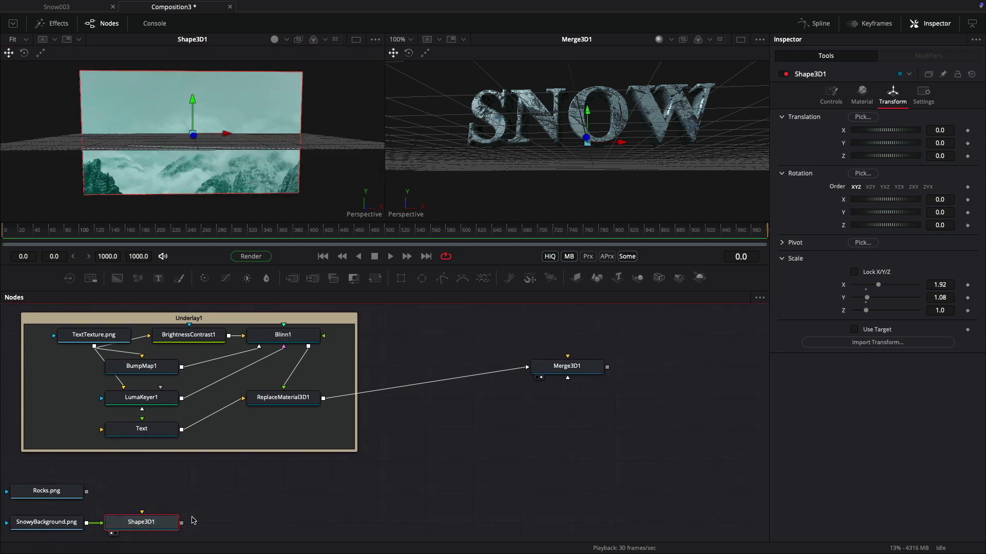
pyautogui.moveTo(181, 523); pyautogui.dragTo(571, 371)
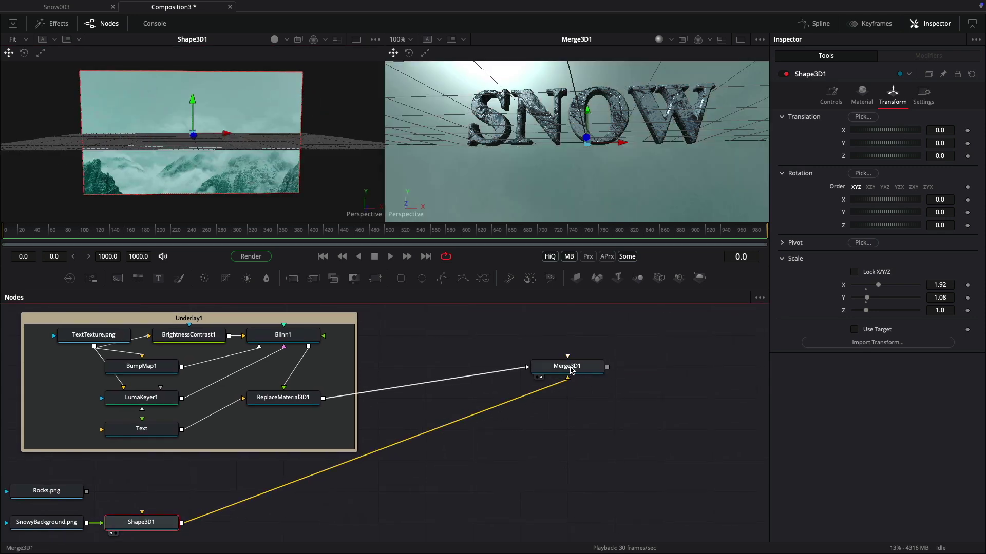
pyautogui.moveTo(156, 529); pyautogui.dragTo(202, 529)
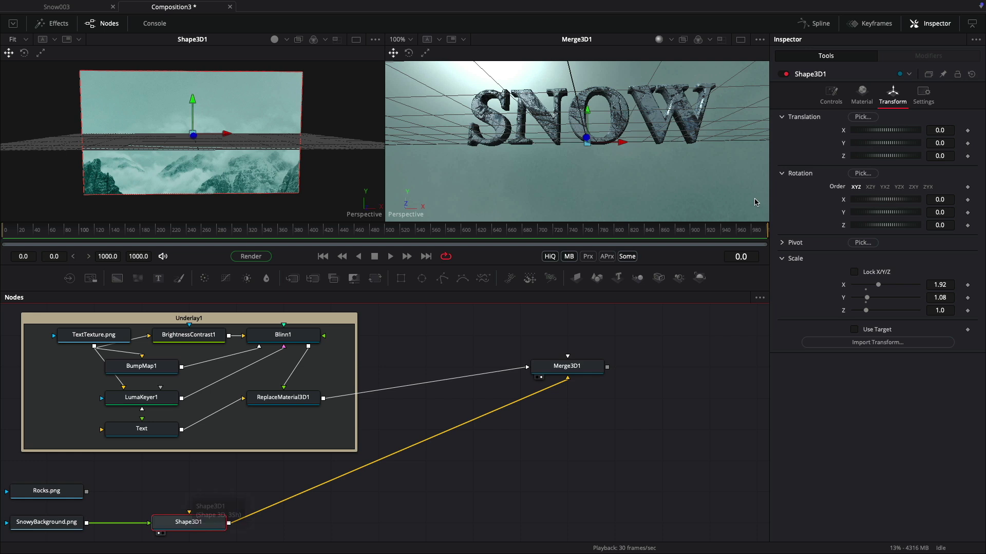
# Set Shape3D1's Z translation to -22 to place the background plane behind the text
pyautogui.click(944, 155)
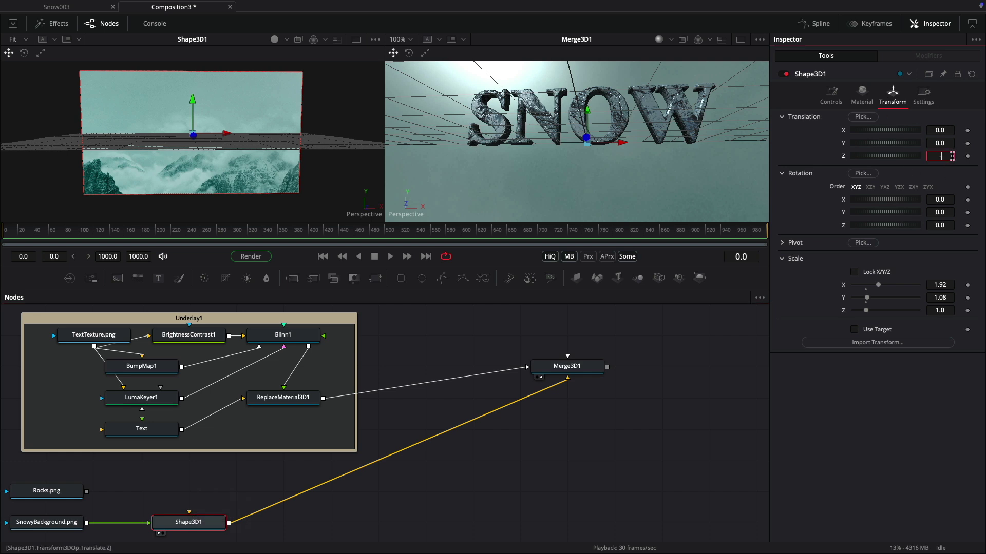
pyautogui.write('-22')
pyautogui.press('Return')
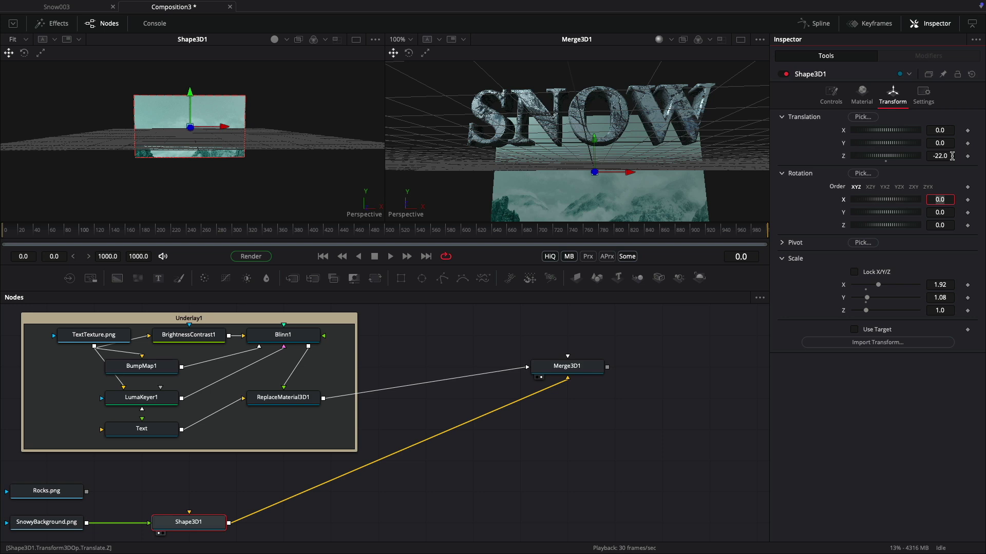
# Add a Camera 3D connected to Merge3D1 and position its node just below Merge3D1
pyautogui.click(576, 376)
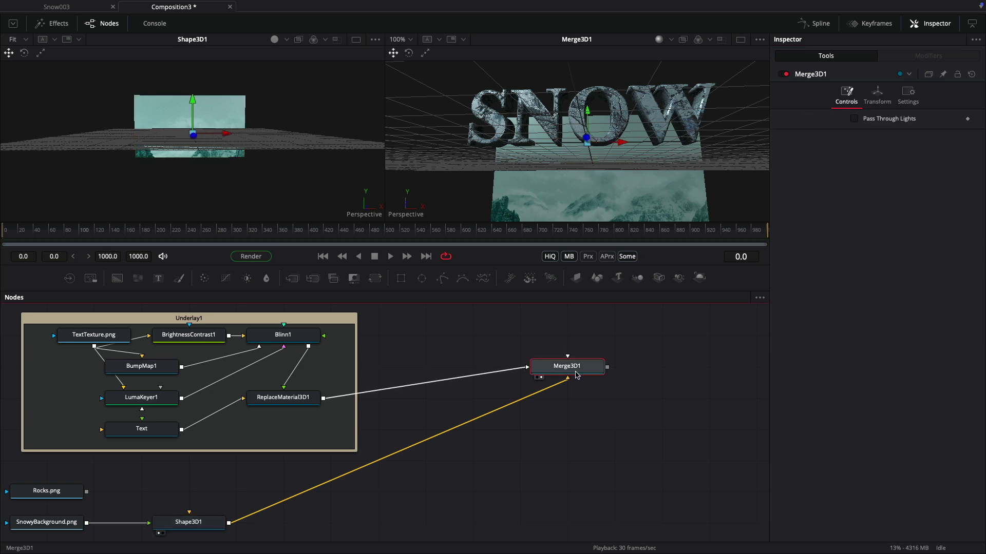
pyautogui.hotkey('shift', 'space')
pyautogui.write('cam')
pyautogui.press('Return')
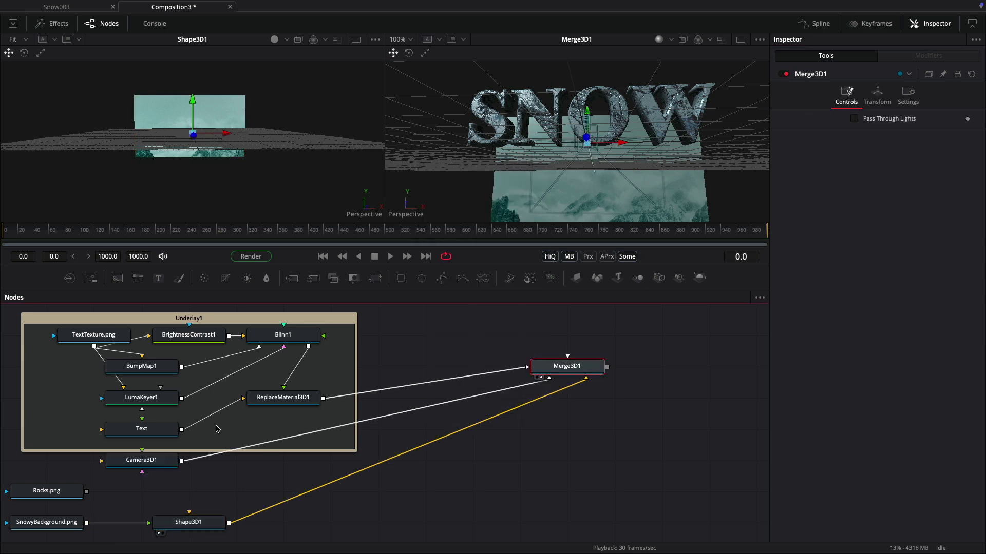
pyautogui.moveTo(141, 460); pyautogui.dragTo(614, 460)
# Set Camera3D1's Z translation to 5
pyautogui.click(877, 95)
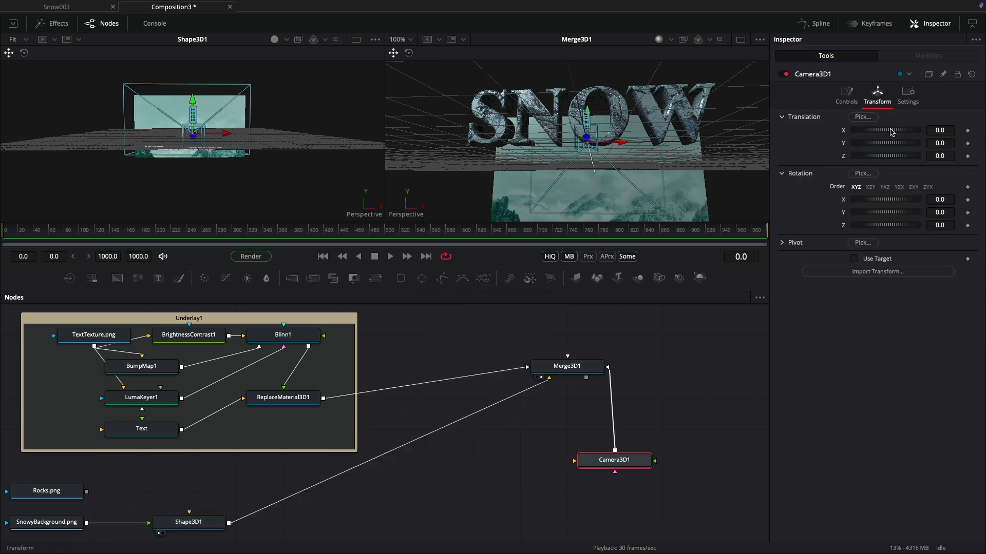
pyautogui.click(950, 157)
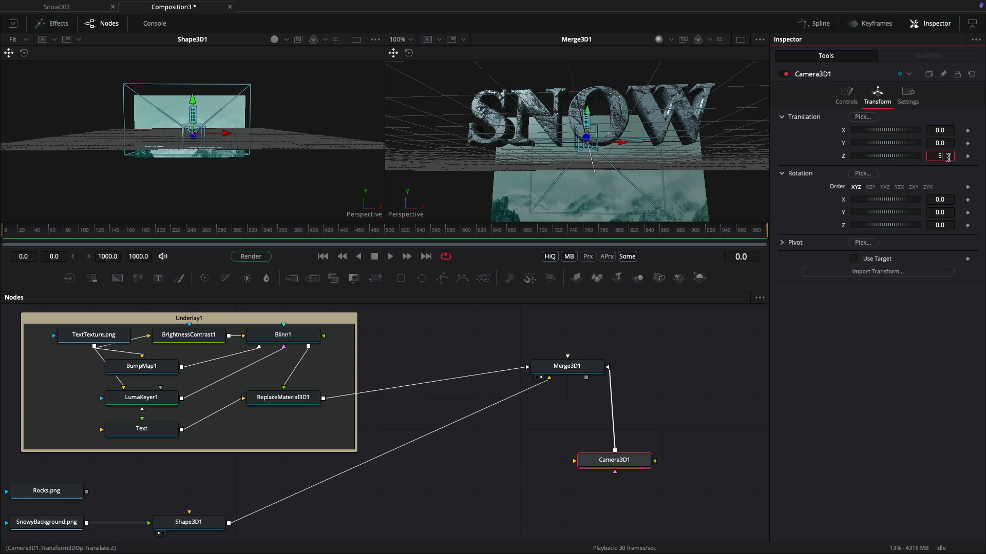
pyautogui.press('Return')
# Add a Renderer 3D after Merge3D1 and display it fitted in the second viewer
pyautogui.click(580, 368)
pyautogui.hotkey('shift', 'space')
pyautogui.write('3cm')
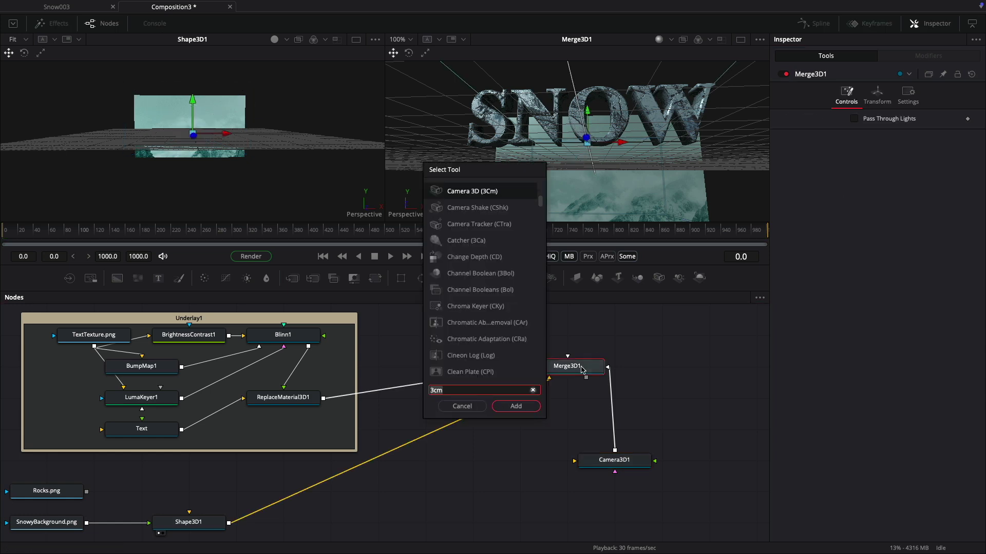
pyautogui.press('BackSpace')
pyautogui.press('BackSpace')
pyautogui.write('rn')
pyautogui.press('Return')
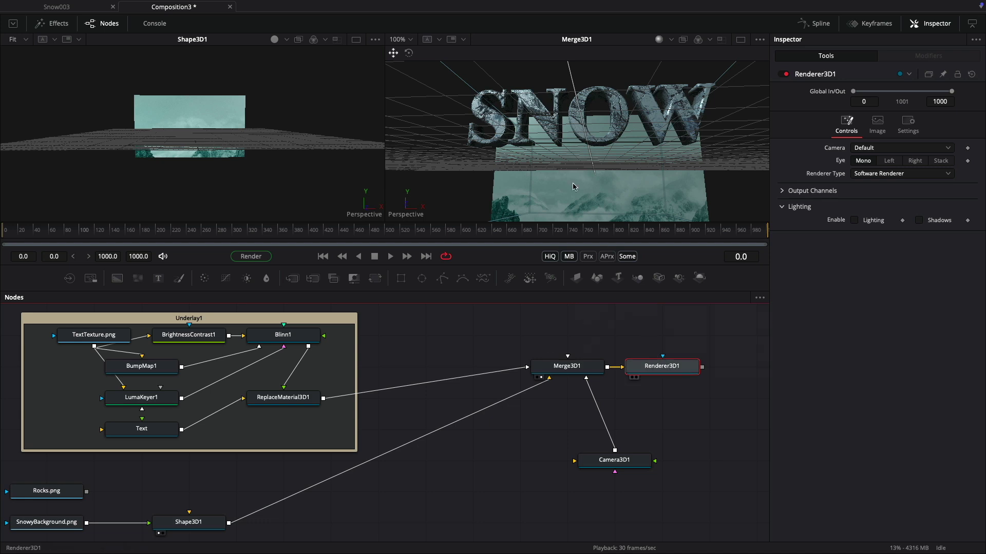
pyautogui.press('2')
pyautogui.hotkey('ctrl', 'f')
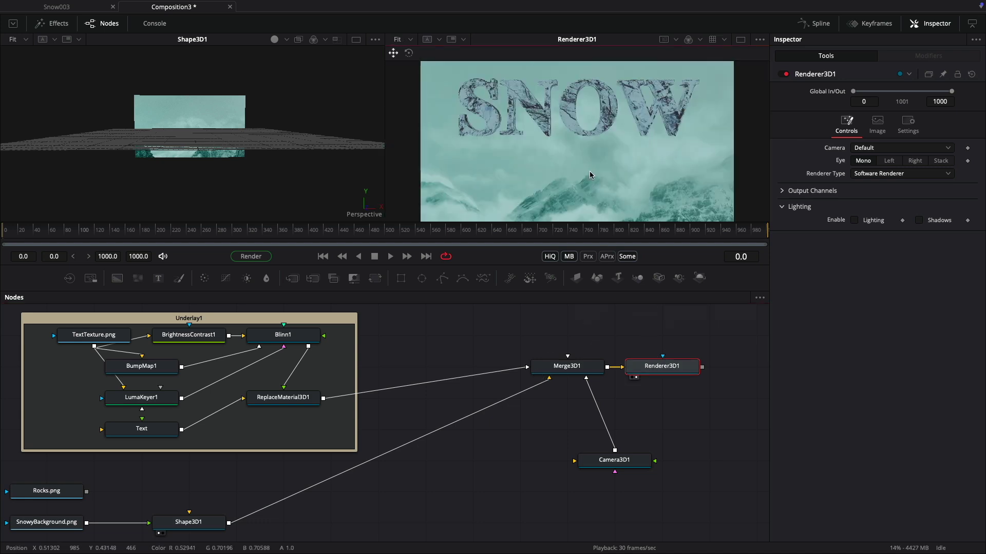
# Set Renderer3D1 to Hardware Renderer with lighting enabled and Quick Sort transparency, and move its node further from Merge3D1
pyautogui.click(881, 175)
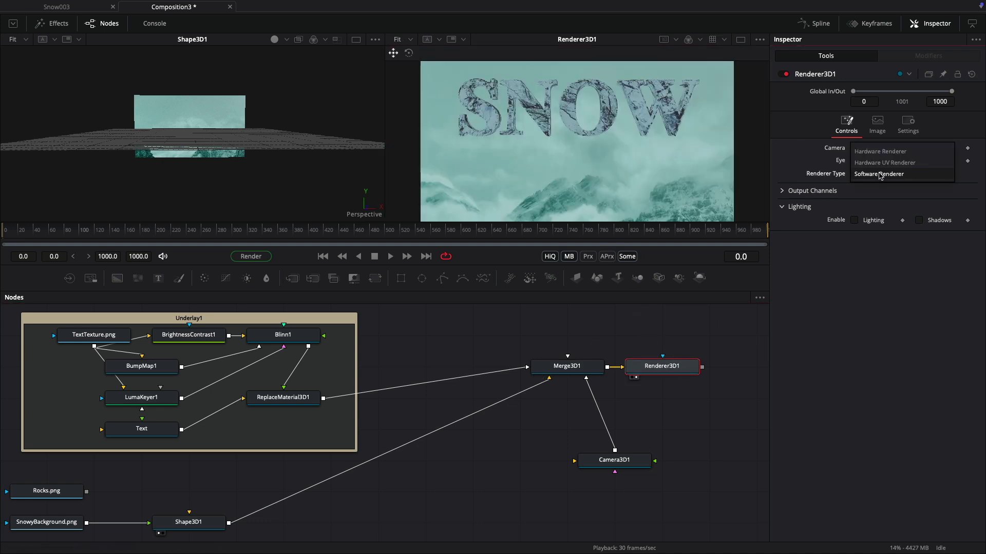
pyautogui.click(879, 157)
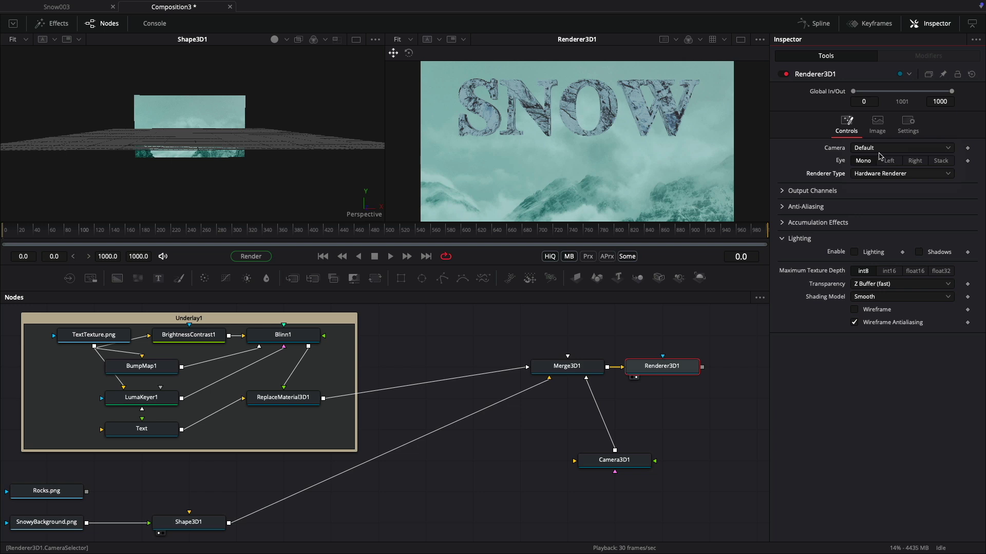
pyautogui.click(854, 251)
pyautogui.click(873, 284)
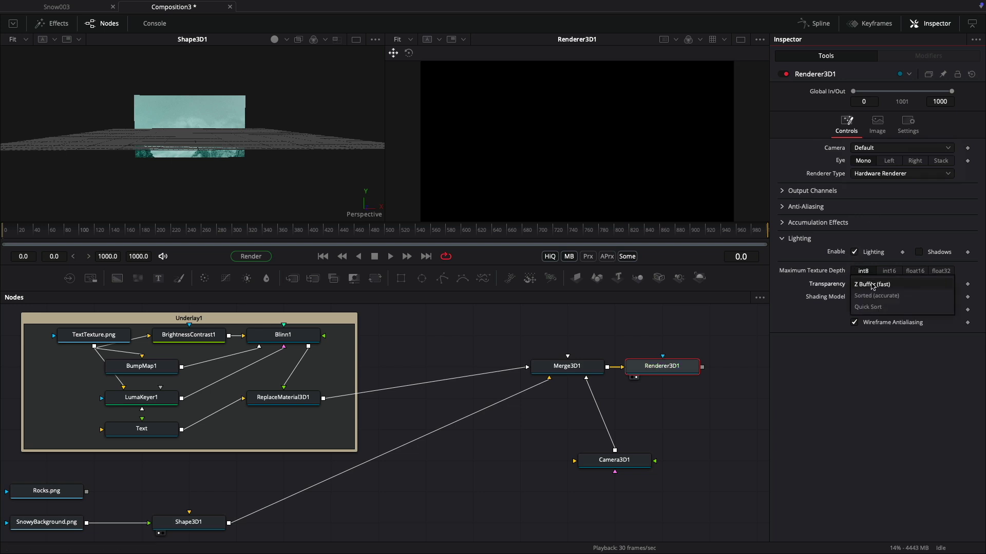
pyautogui.click(874, 307)
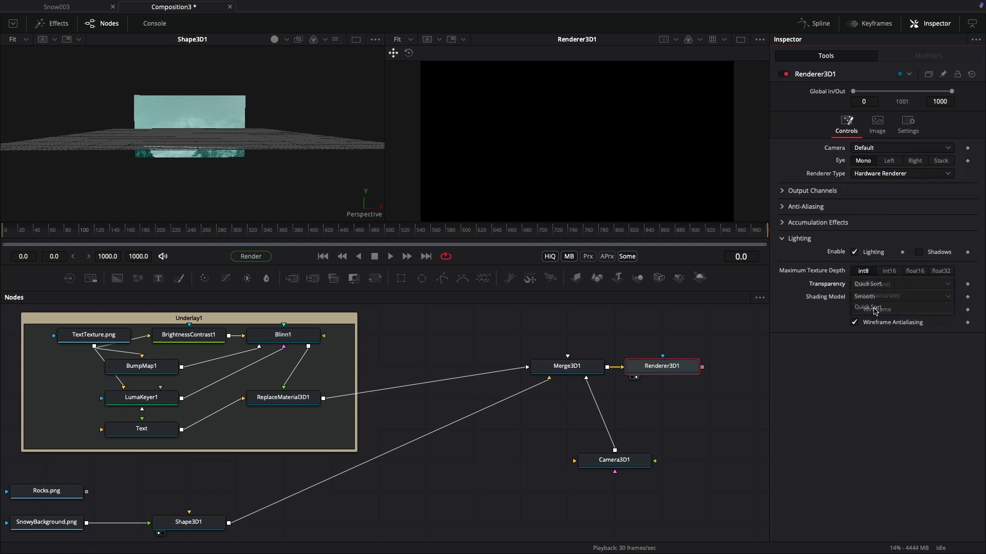
pyautogui.click(614, 460)
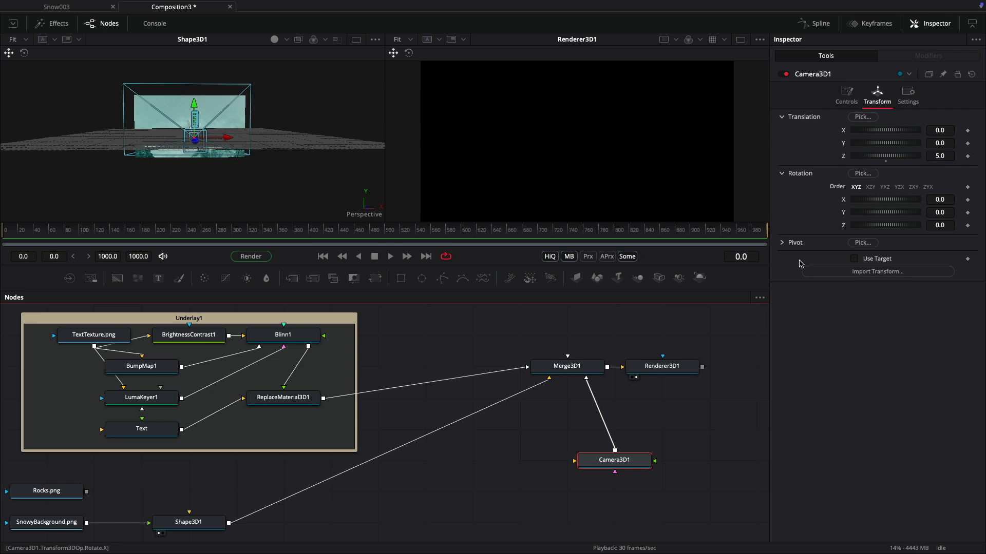
pyautogui.click(661, 369)
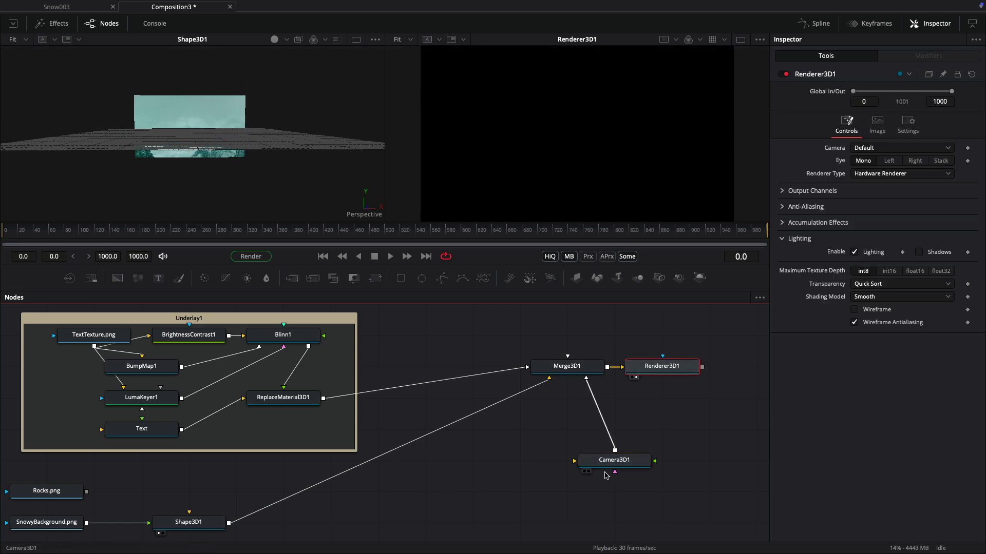
pyautogui.moveTo(690, 371); pyautogui.dragTo(737, 370)
# Add a Directional Light connected to Merge3D1
pyautogui.click(555, 370)
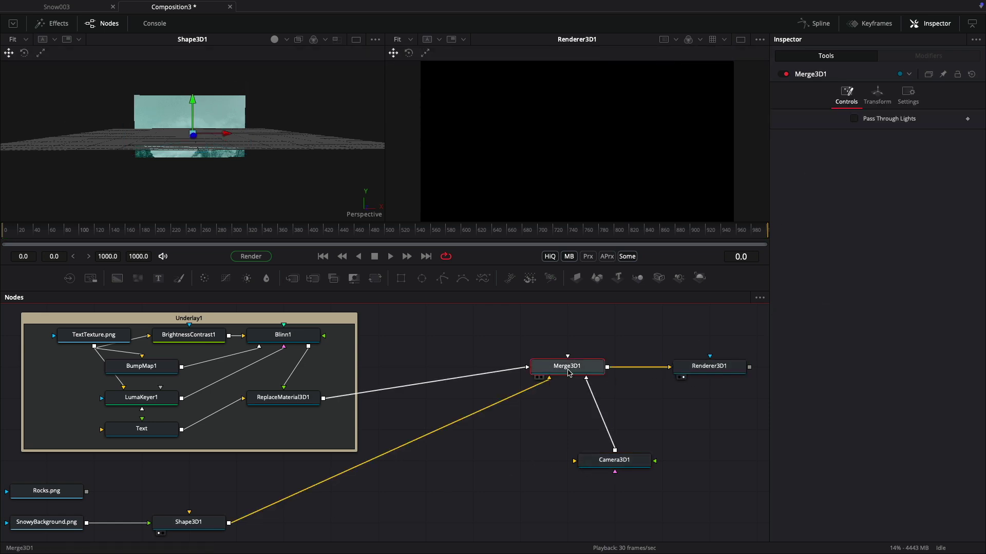
pyautogui.hotkey('shift', 'space')
pyautogui.write('3rn')
pyautogui.press('BackSpace')
pyautogui.press('BackSpace')
pyautogui.press('BackSpace')
pyautogui.write('di')
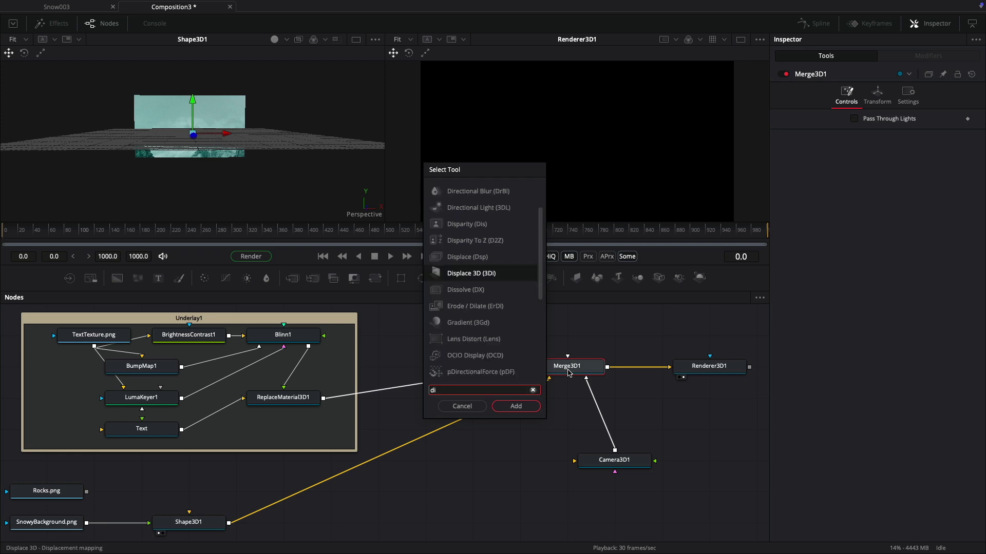
pyautogui.doubleClick(478, 207)
# Stop Shape3D1's material from receiving lighting and shadows
pyautogui.click(200, 519)
pyautogui.scroll(-1, 200, 518)
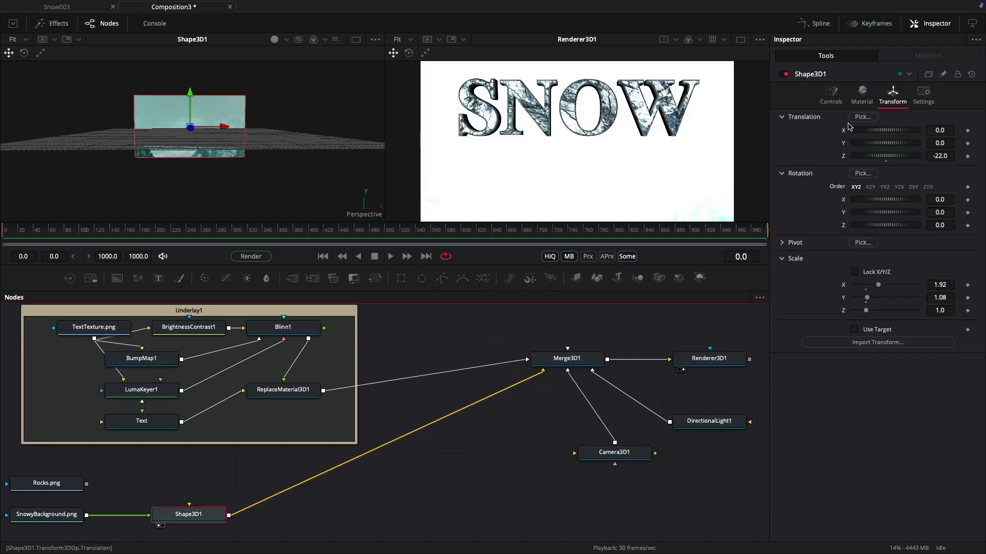
pyautogui.click(861, 95)
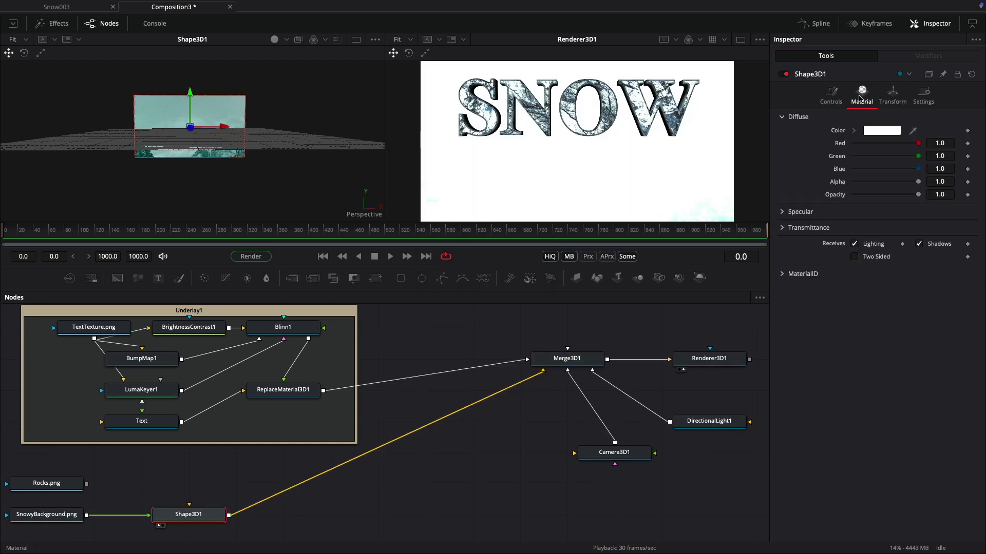
pyautogui.click(854, 244)
pyautogui.click(937, 245)
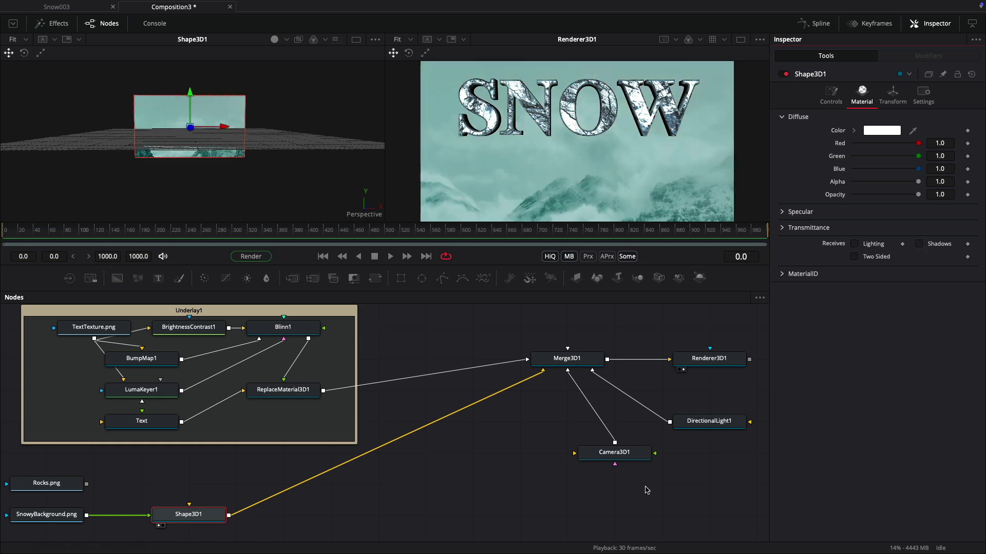
# Set DirectionalLight1's Y rotation to 45
pyautogui.click(724, 429)
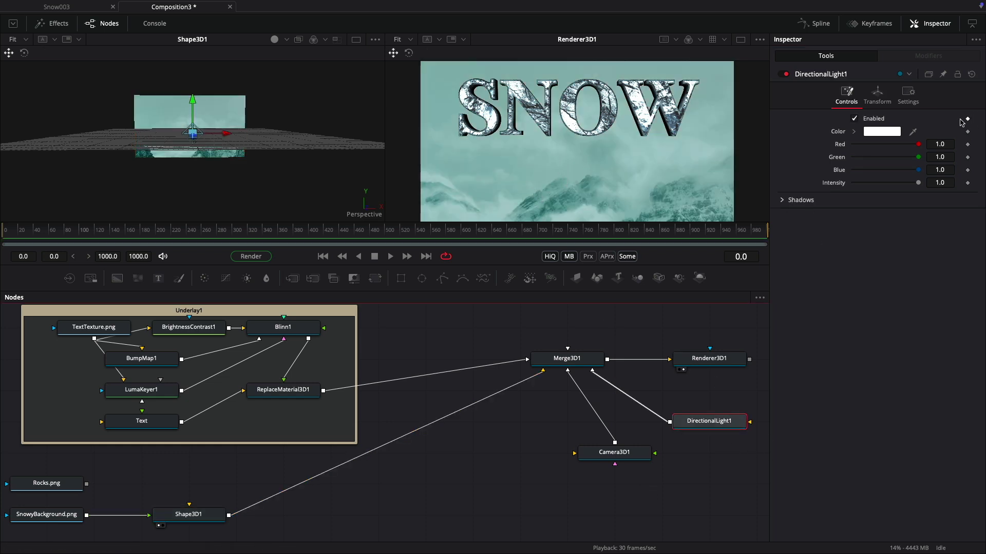
pyautogui.click(878, 95)
pyautogui.click(949, 215)
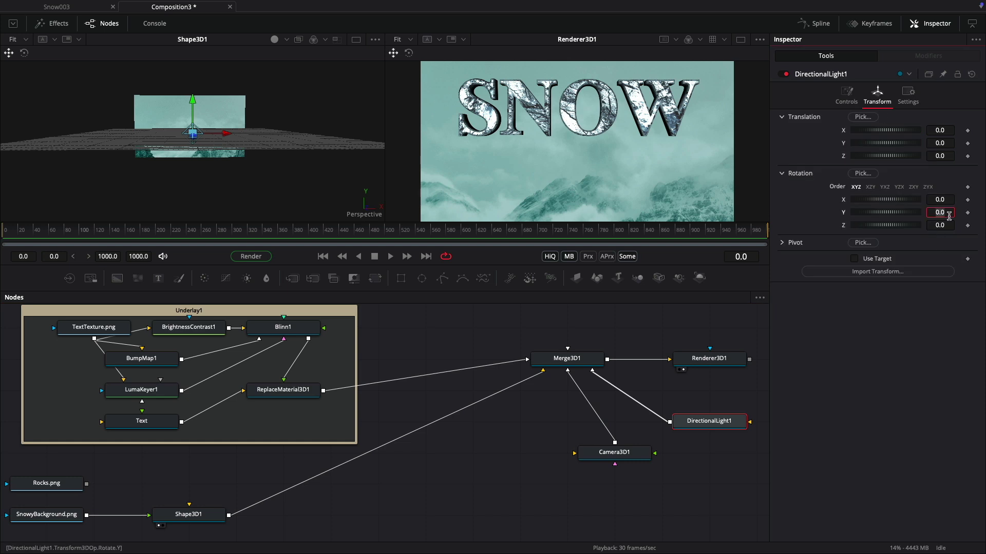
pyautogui.write('45')
pyautogui.press('Return')
pyautogui.press('Tab')
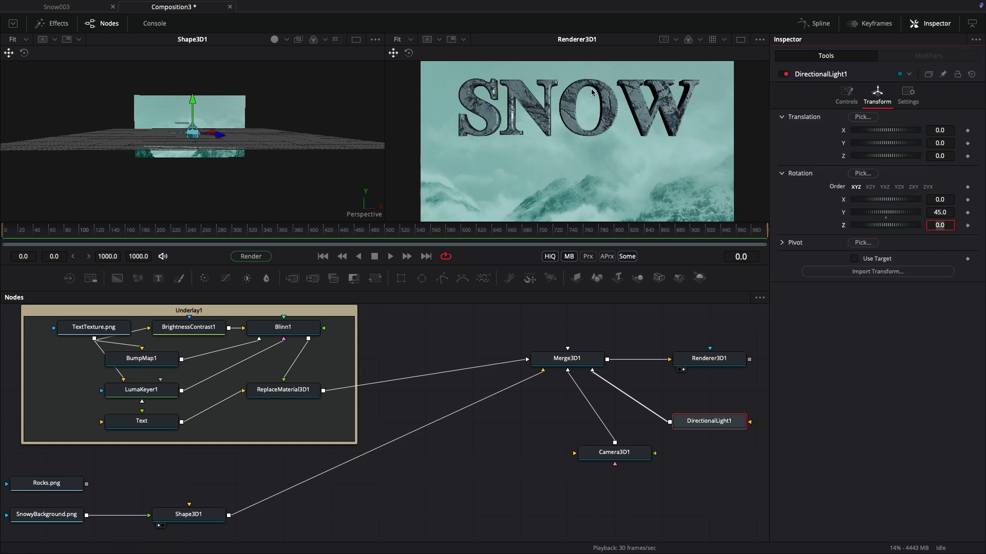
# Move Camera3D1 aside in the node area, duplicate DirectionalLight1, and connect the copy to Merge3D1
pyautogui.moveTo(629, 456); pyautogui.dragTo(488, 487)
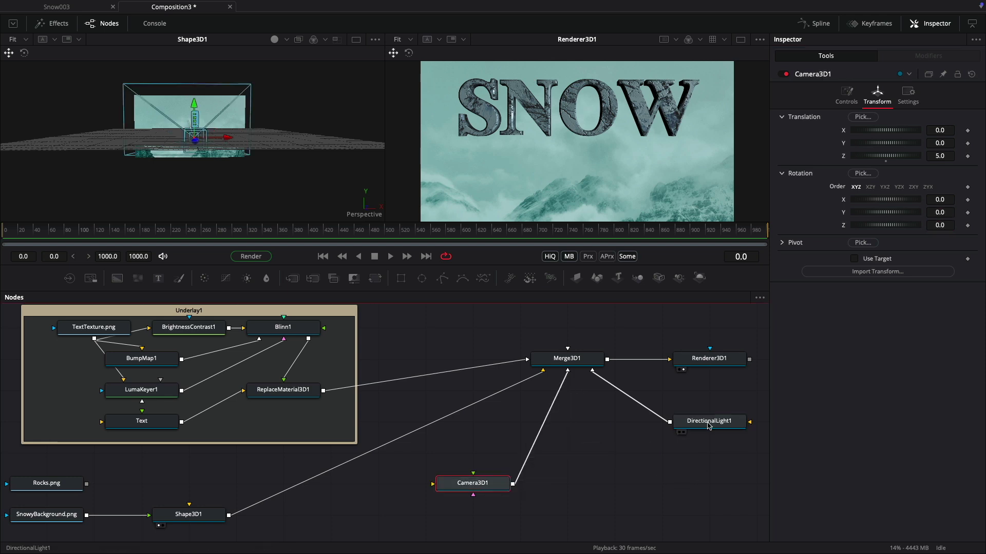
pyautogui.click(711, 424)
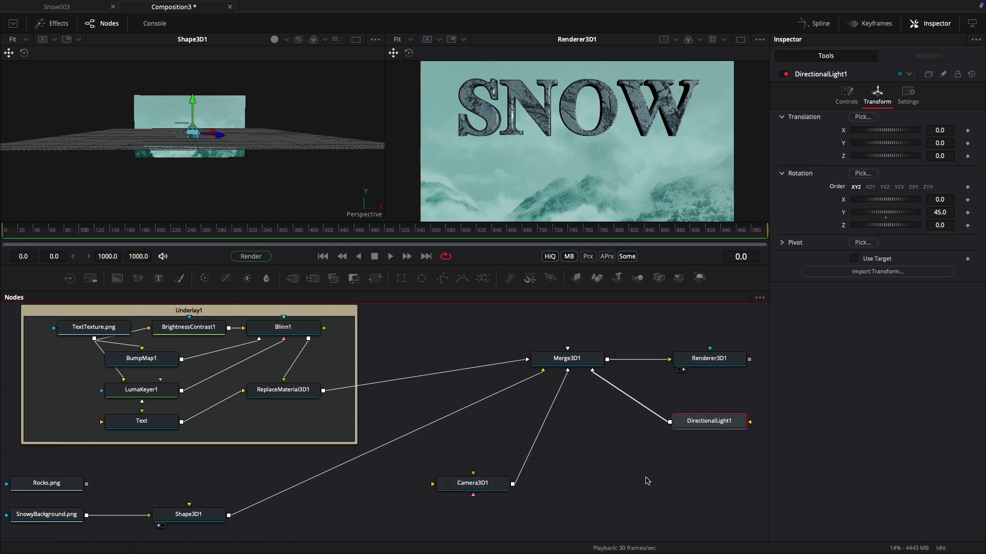
pyautogui.hotkey('ctrl', 'v')
pyautogui.moveTo(702, 483); pyautogui.dragTo(567, 361)
# Set DirectionalLight1_1's Y rotation to -60 and its intensity to 0.5
pyautogui.click(878, 94)
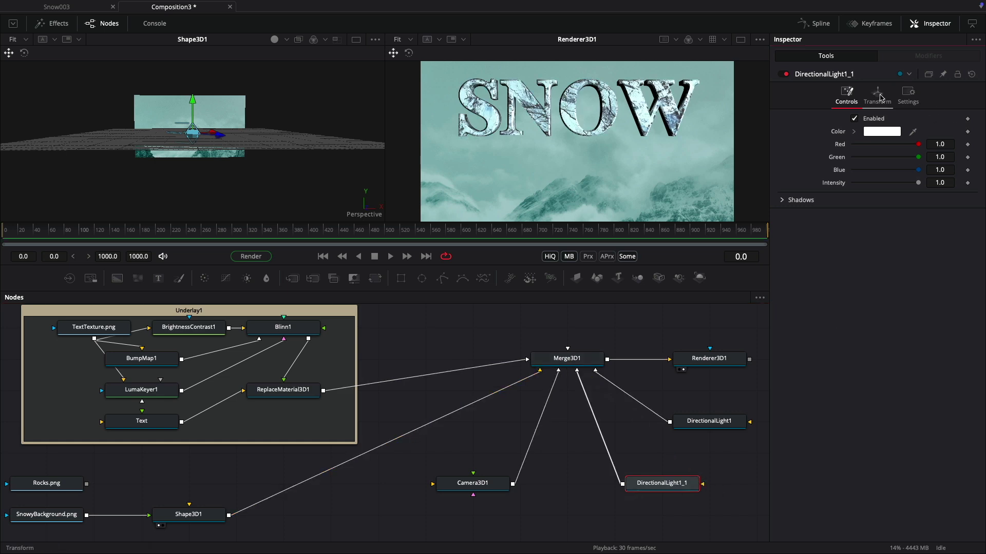
pyautogui.click(948, 213)
pyautogui.write('-60')
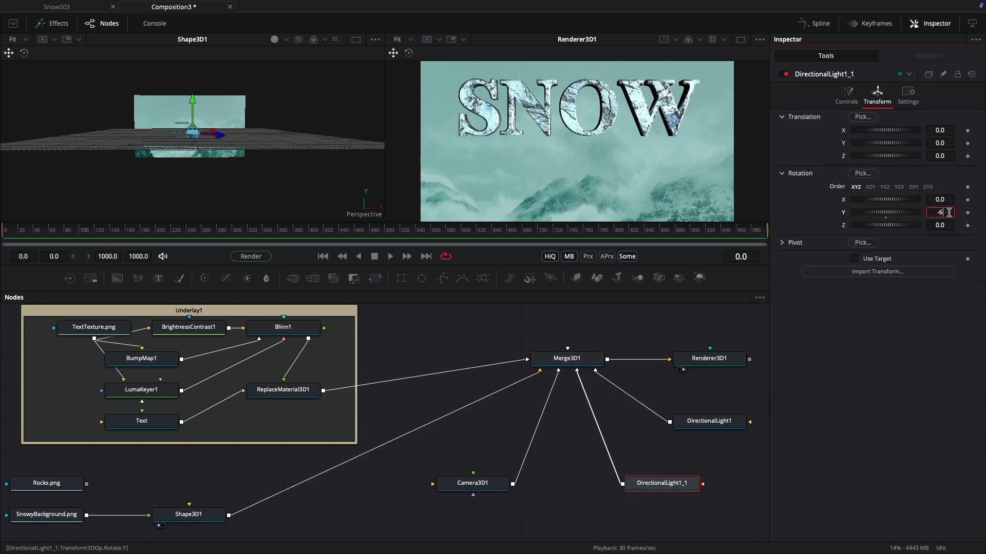
pyautogui.press('Tab')
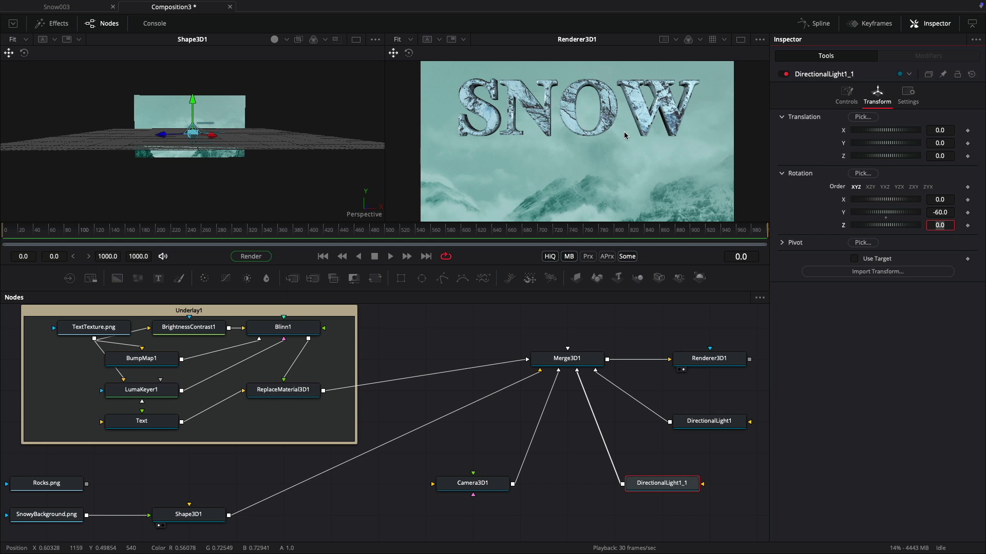
pyautogui.click(946, 183)
pyautogui.press('Return')
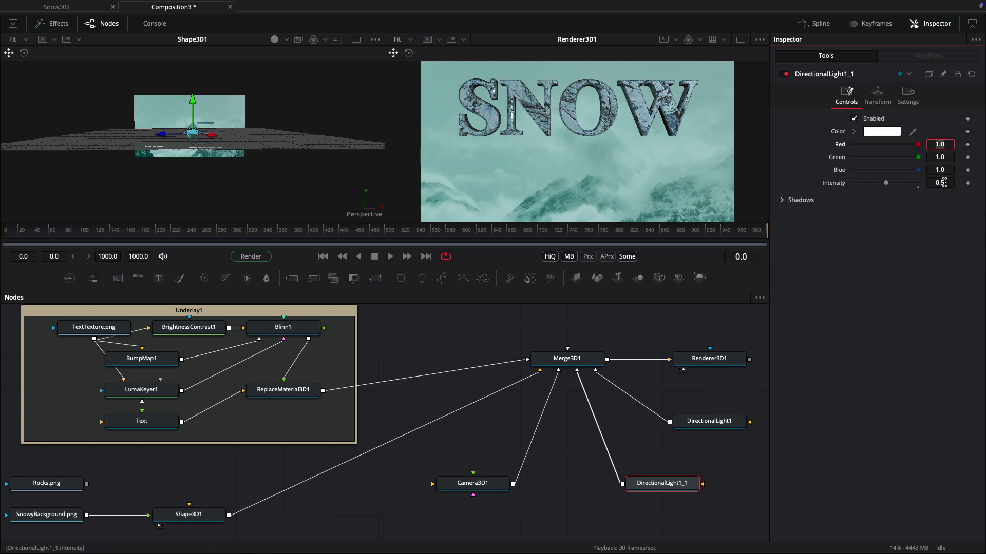
# Set DirectionalLight1's intensity to 0.75
pyautogui.click(709, 421)
pyautogui.click(846, 95)
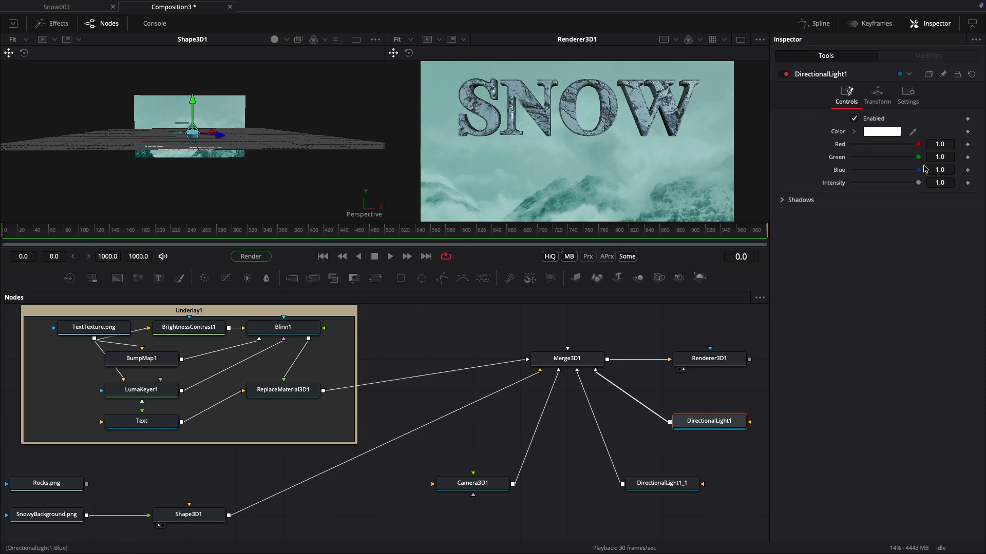
pyautogui.click(953, 183)
pyautogui.write('.75')
pyautogui.press('Tab')
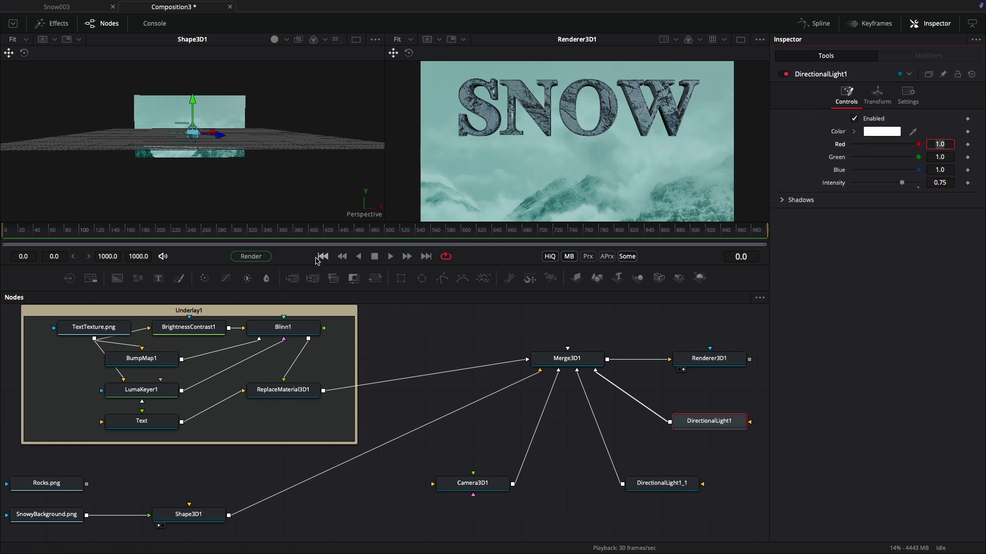
# Set the composition's global end time to frame 480
pyautogui.click(148, 256)
pyautogui.write('480')
pyautogui.press('Return')
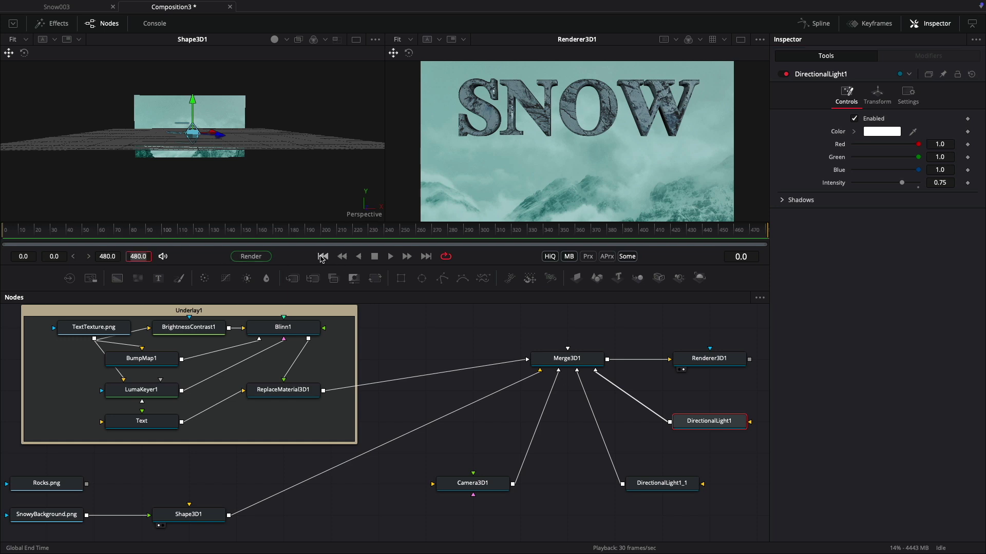
# Animate DirectionalLight1's intensity from a keyframe at frame 0 to a higher value at the last frame, and return to frame 10
pyautogui.click(660, 484)
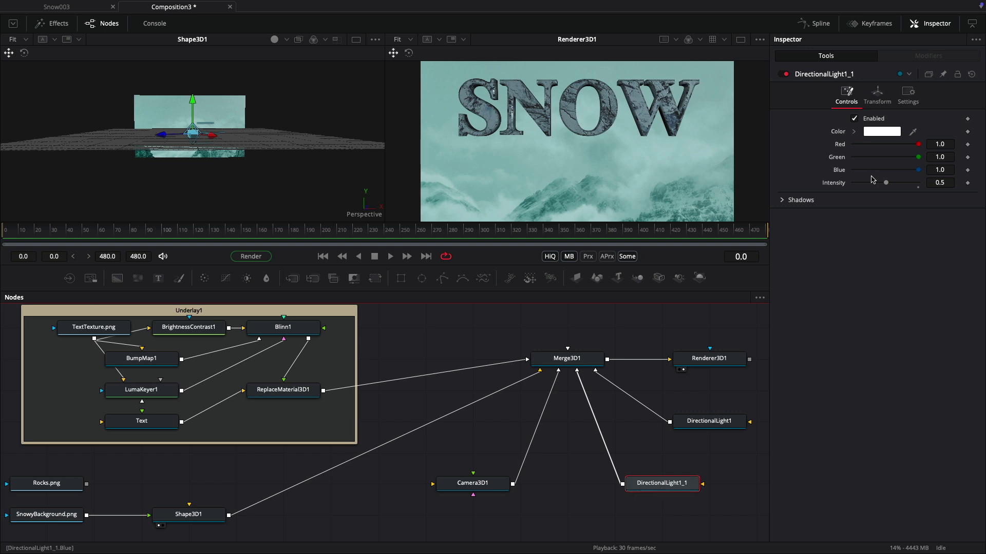
pyautogui.click(703, 419)
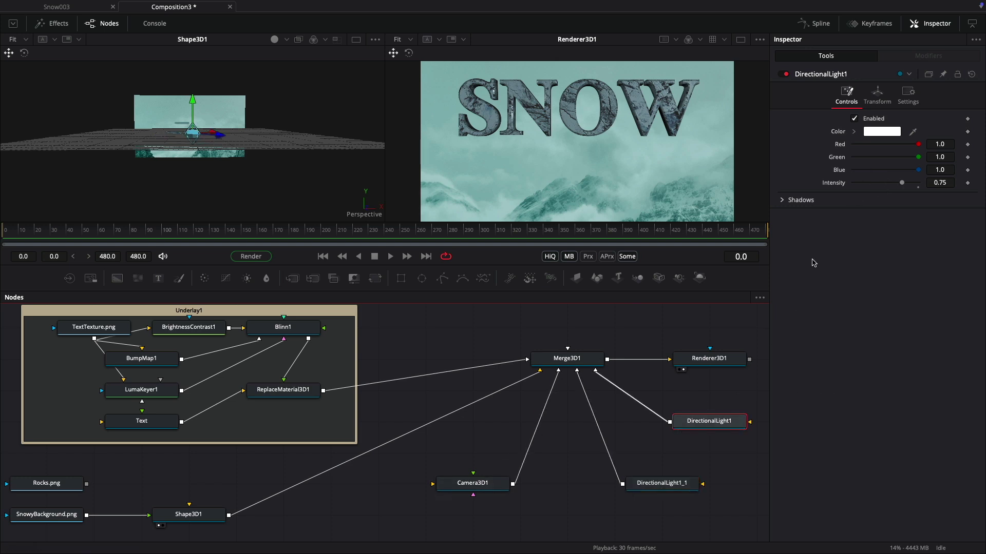
pyautogui.click(968, 183)
pyautogui.click(425, 256)
pyautogui.moveTo(902, 182); pyautogui.dragTo(963, 187)
pyautogui.moveTo(8, 237)
pyautogui.mouseDown()
pyautogui.moveTo(789, 247)
pyautogui.moveTo(22, 241)
pyautogui.mouseUp()
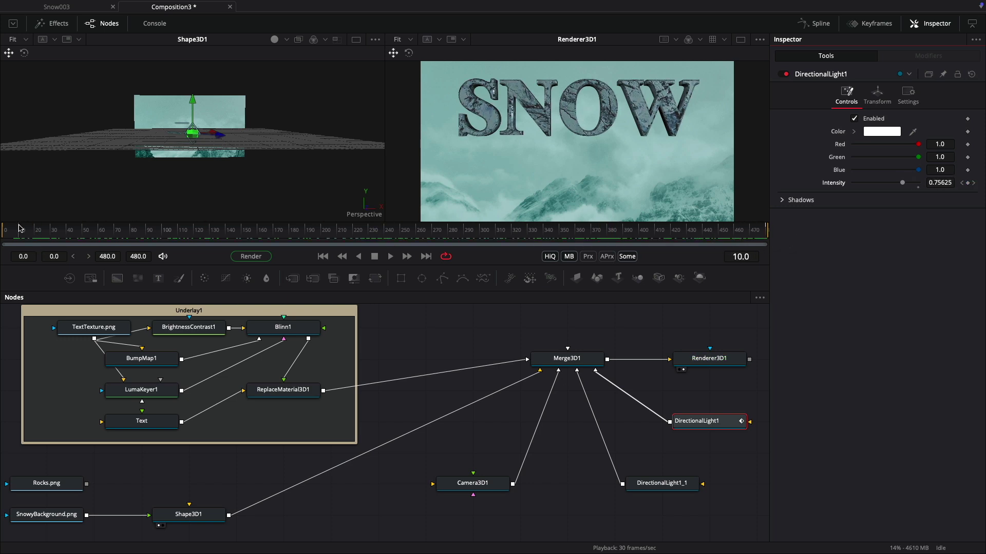
# Add a Shape 3D node fed by Rocks.png and place it in line above Shape3D1
pyautogui.moveTo(134, 478); pyautogui.dragTo(324, 466)
pyautogui.click(249, 472)
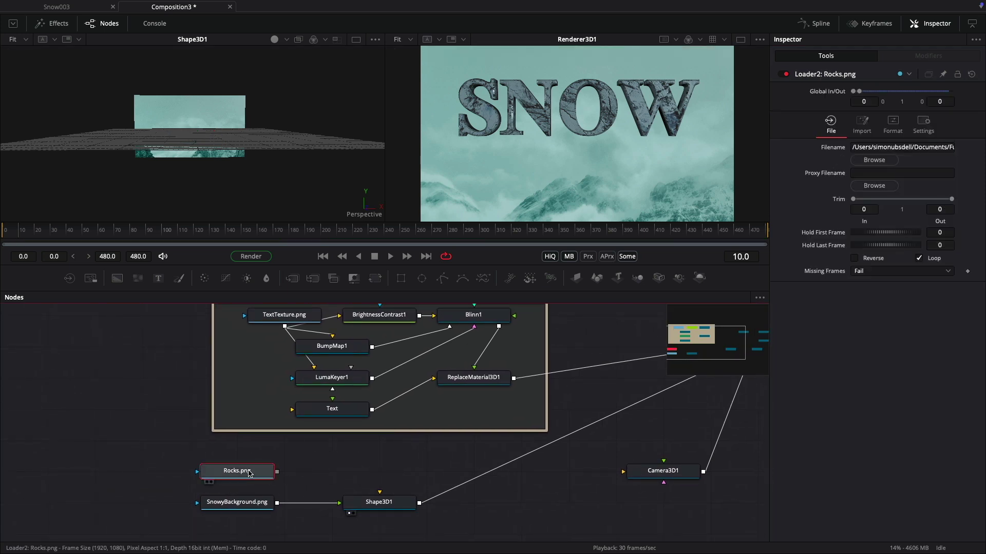
pyautogui.hotkey('shift', 'space')
pyautogui.write('shape')
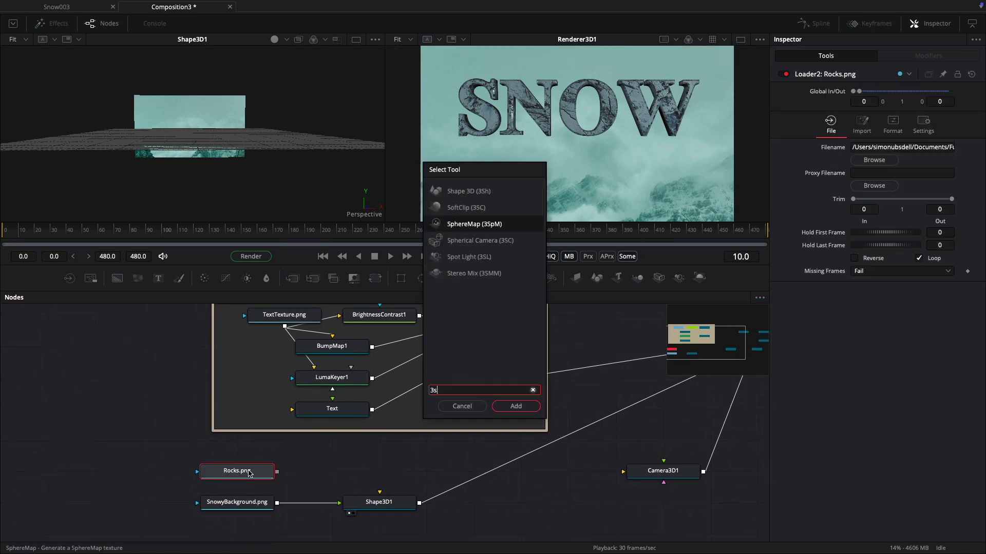
pyautogui.press('Return')
pyautogui.moveTo(291, 467); pyautogui.dragTo(338, 468)
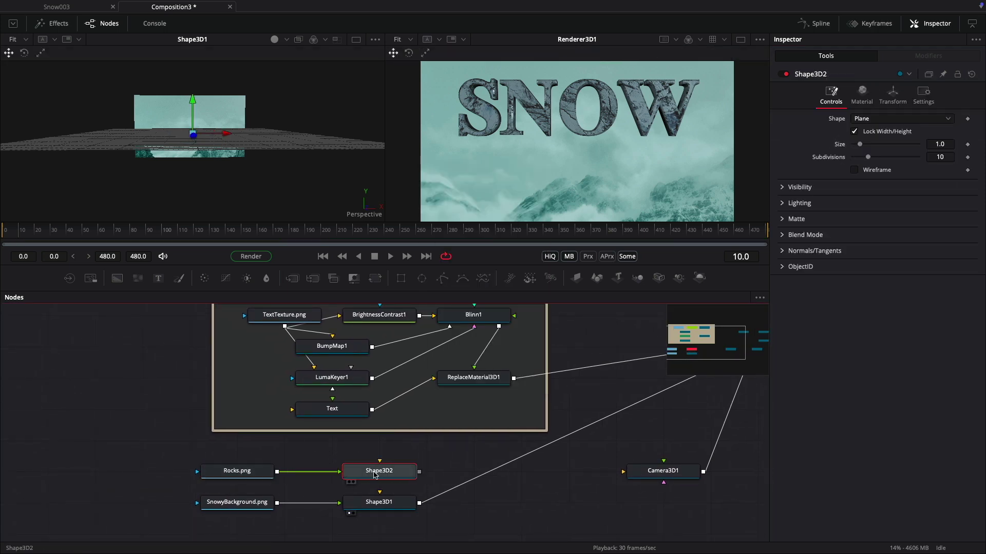
# Set Shape3D2's plane size to 3 and connect its output to Merge3D1
pyautogui.click(946, 143)
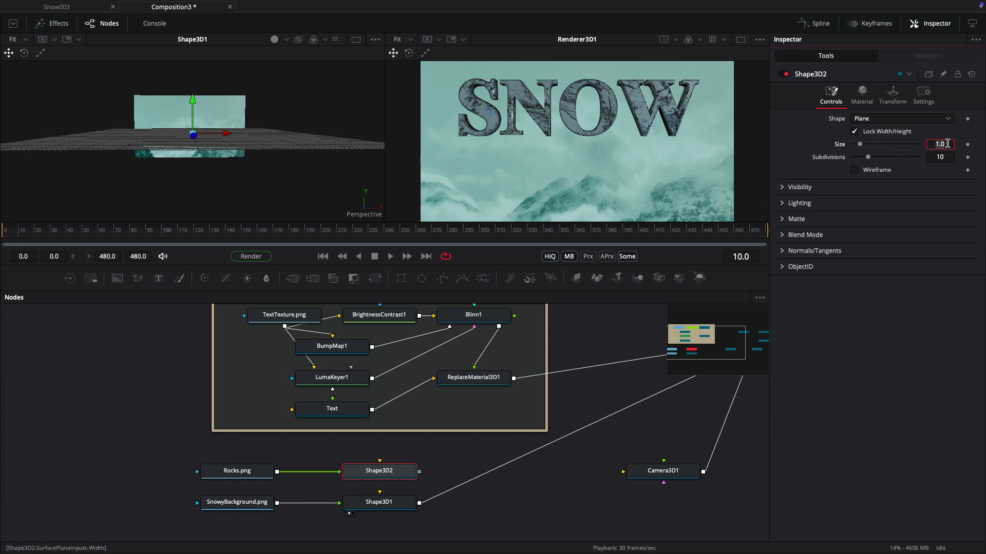
pyautogui.write('3')
pyautogui.press('Tab')
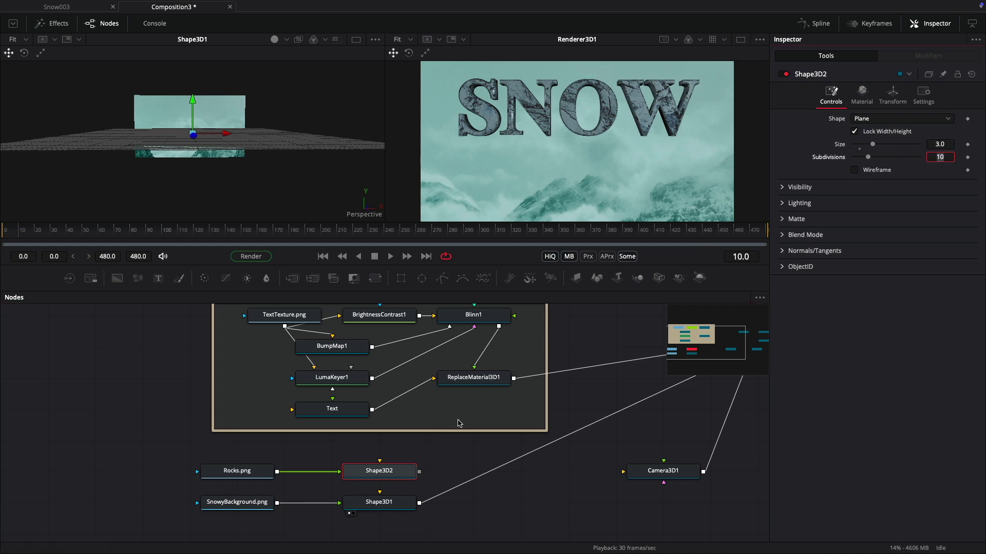
pyautogui.moveTo(458, 423); pyautogui.dragTo(322, 447)
pyautogui.moveTo(283, 495); pyautogui.dragTo(605, 380)
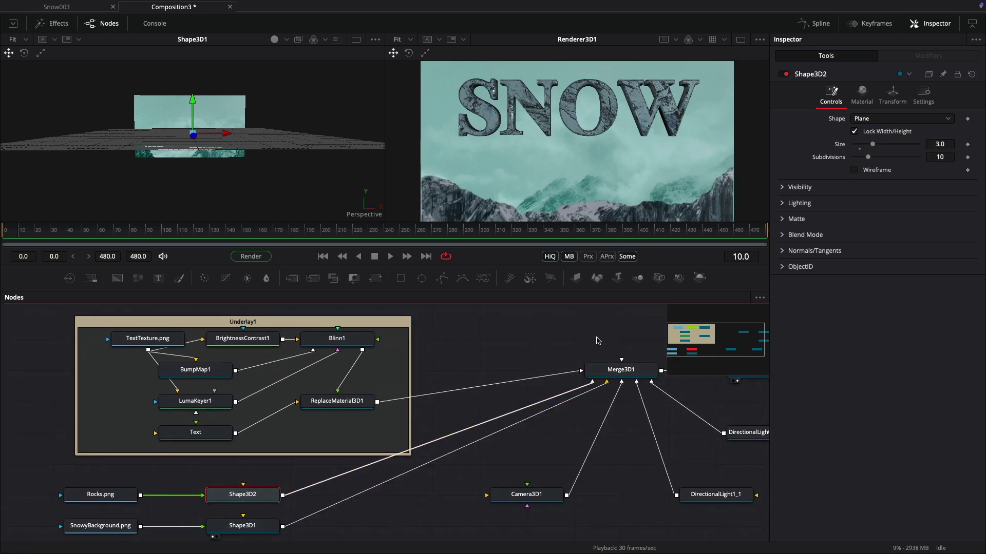
# Stop Shape3D2's material from receiving lighting and shadows
pyautogui.click(863, 96)
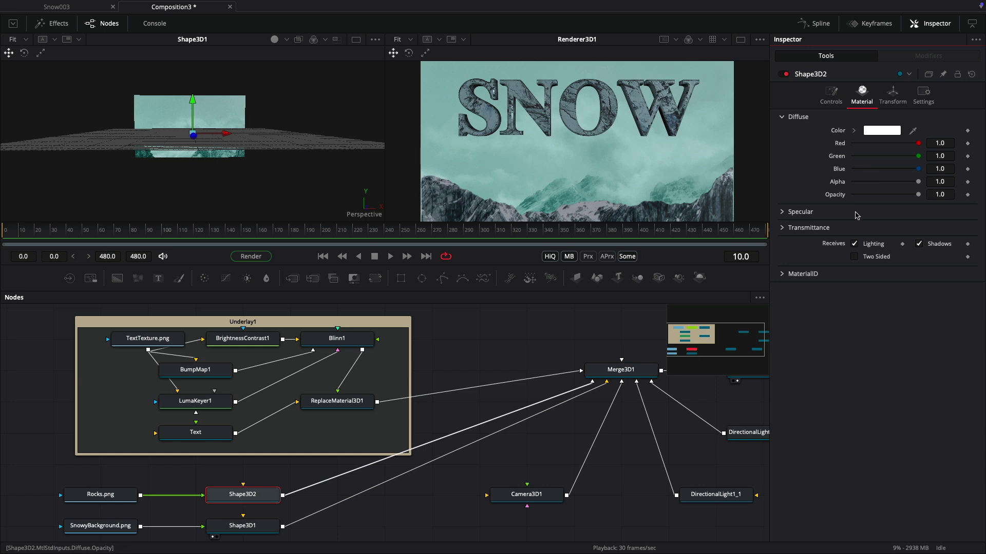
pyautogui.click(854, 245)
pyautogui.click(920, 245)
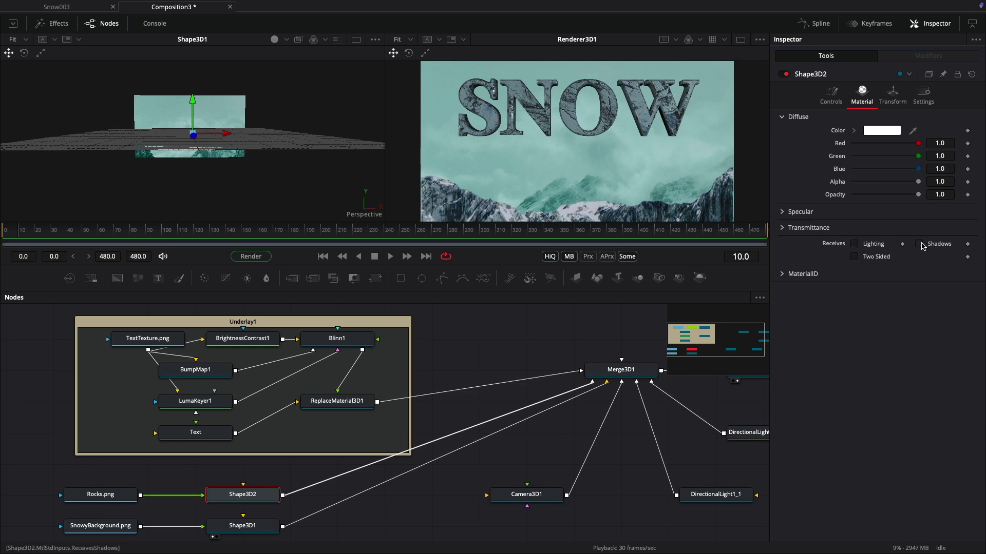
# Set Shape3D2's Z translation to -1
pyautogui.click(215, 498)
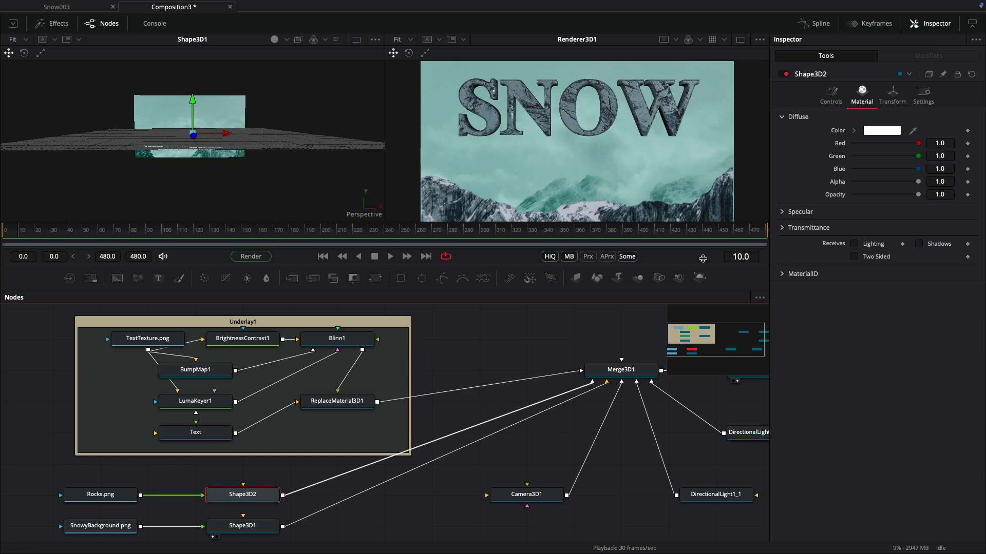
pyautogui.click(903, 96)
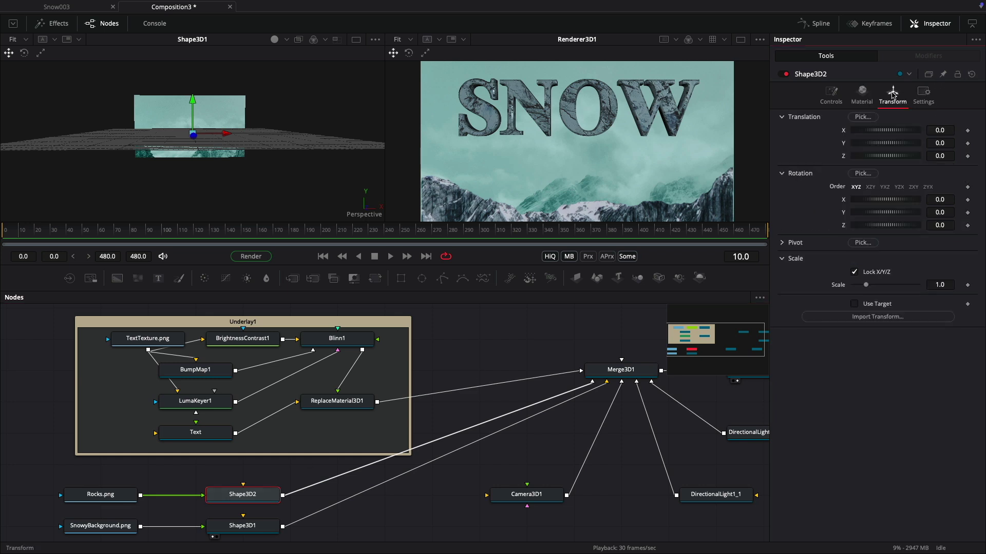
pyautogui.click(951, 154)
pyautogui.write('-1')
pyautogui.press('Tab')
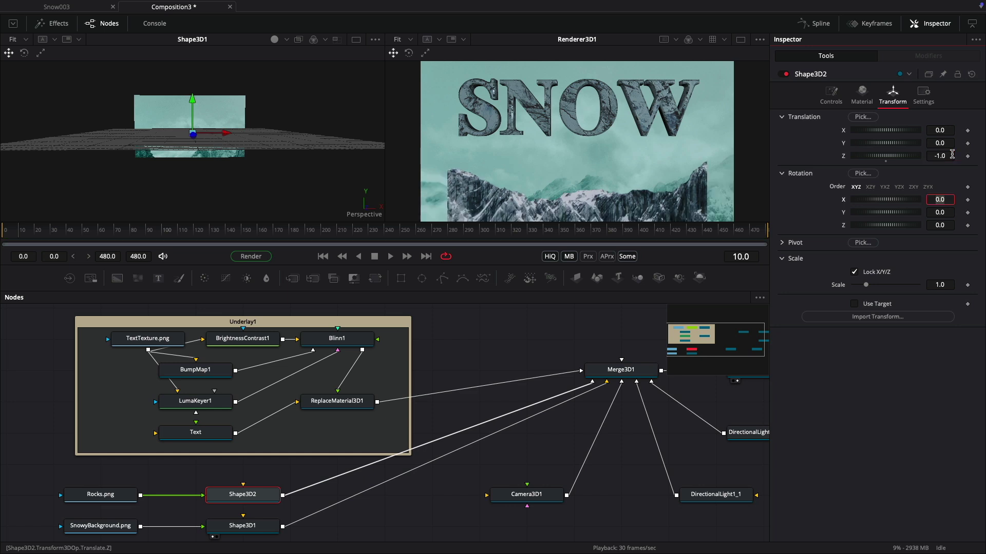
# Unlock Shape3D2's proportional scaling and set its scale to 1.92 in X and 1.08 in Y
pyautogui.click(893, 93)
pyautogui.click(854, 273)
pyautogui.click(952, 286)
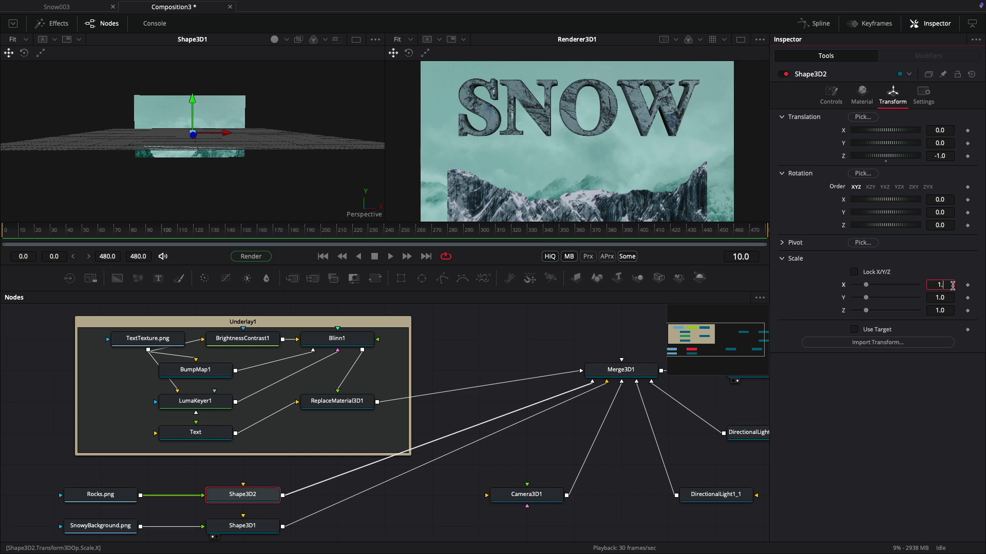
pyautogui.write('1.92')
pyautogui.press('Tab')
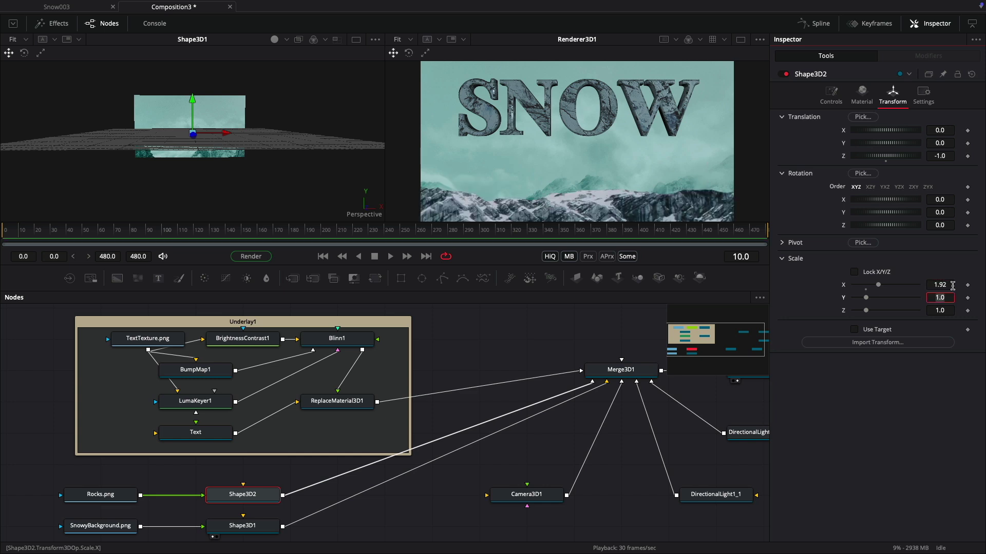
pyautogui.write('1.08')
pyautogui.press('Tab')
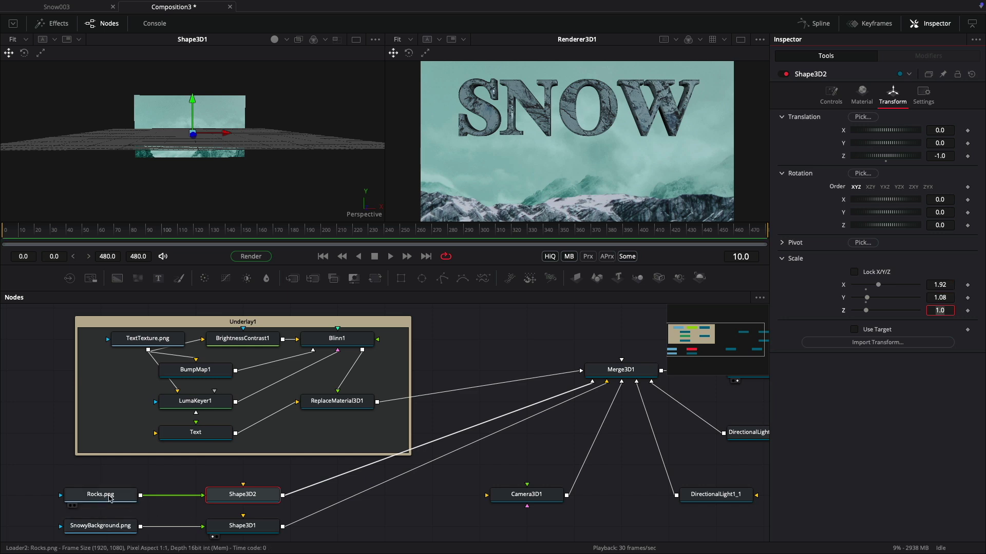
# Show Rocks.png in the first viewer for comparison and raise Shape3D2 to a Y translation of about 0.319
pyautogui.click(69, 505)
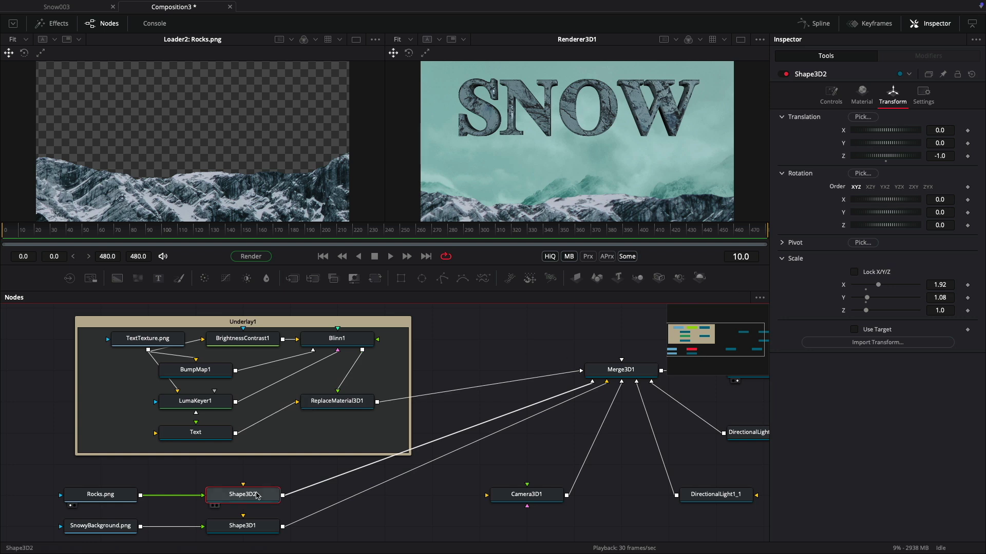
pyautogui.moveTo(879, 143); pyautogui.dragTo(884, 143)
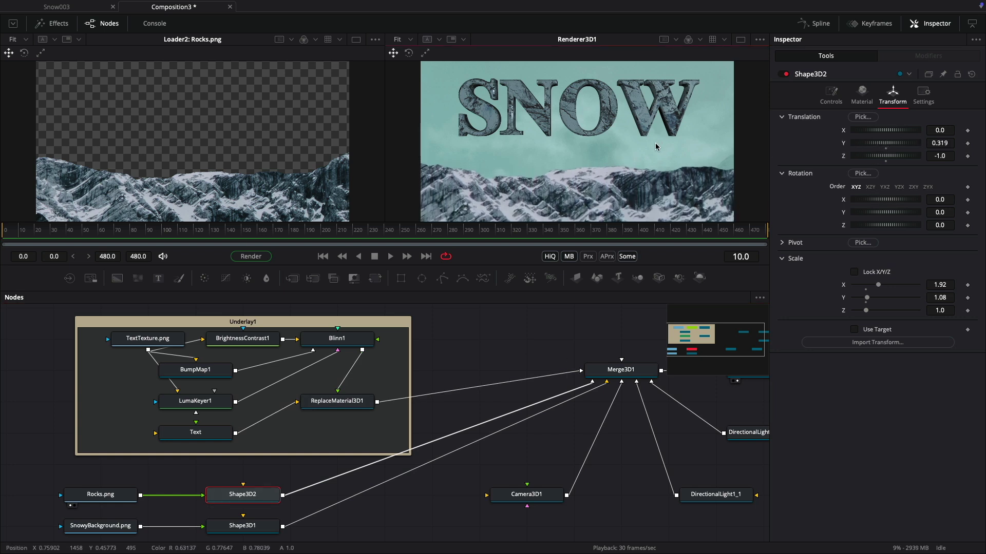
# Raise Camera3D1 to a Y translation of about 0.2348 and switch to a single viewer showing Renderer3D1
pyautogui.click(519, 496)
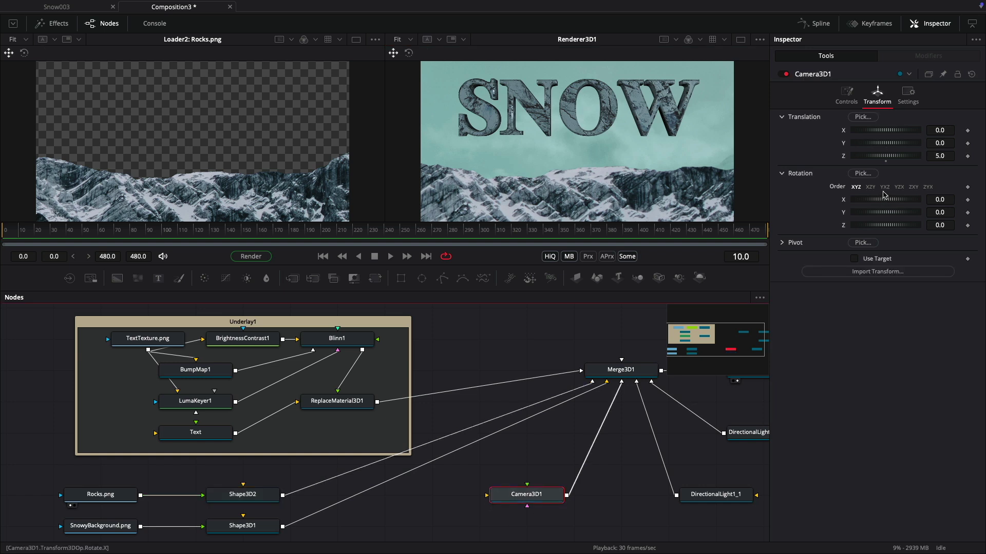
pyautogui.moveTo(881, 148); pyautogui.dragTo(916, 134)
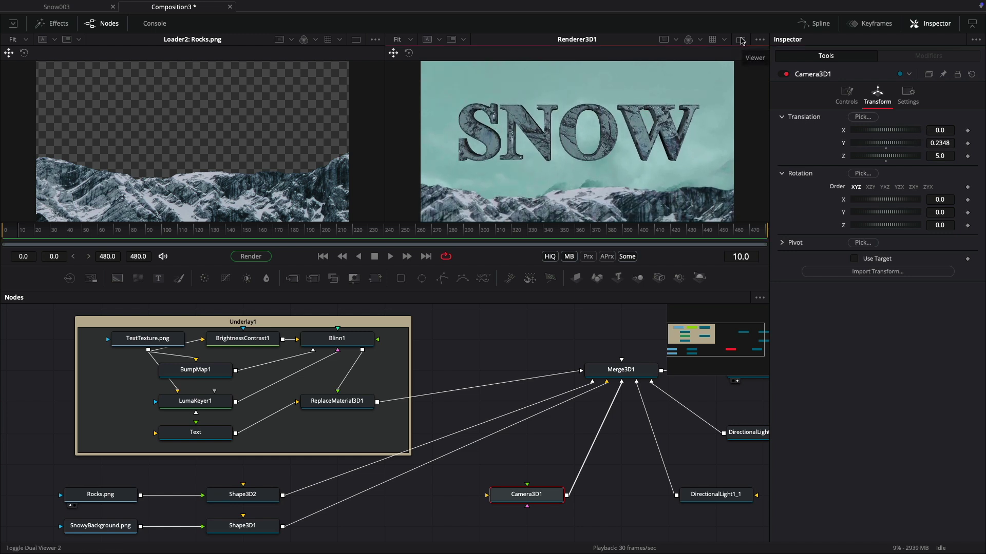
pyautogui.click(740, 39)
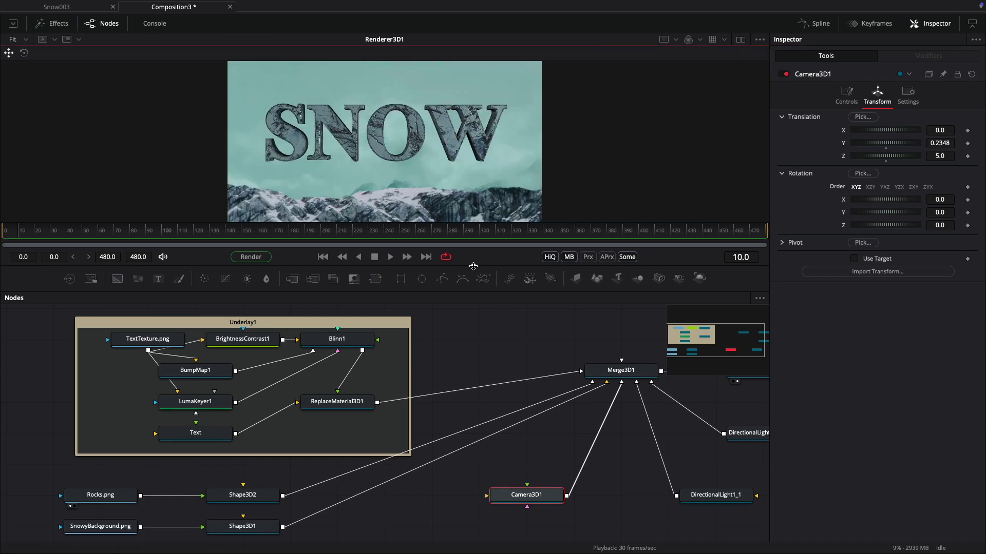
# Group Rocks.png, SnowyBackground.png, Shape3D1 and Shape3D2 under a new Underlay
pyautogui.moveTo(290, 538); pyautogui.dragTo(127, 485)
pyautogui.hotkey('shift', 'space')
pyautogui.write('und')
pyautogui.press('Down')
pyautogui.press('Return')
pyautogui.moveTo(359, 444); pyautogui.dragTo(318, 473)
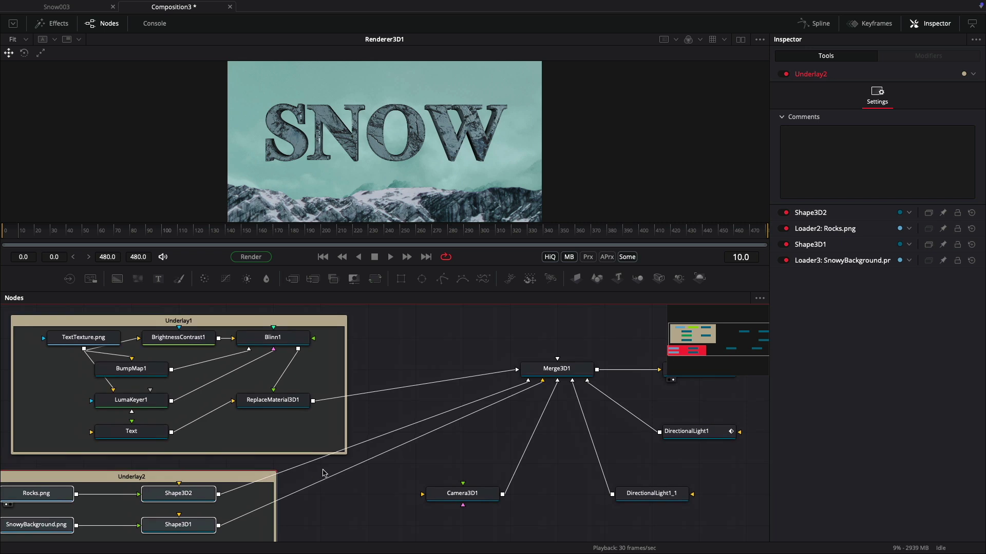
# Add a pEmitter node in the empty node area above Underlay1
pyautogui.moveTo(491, 375); pyautogui.dragTo(670, 447)
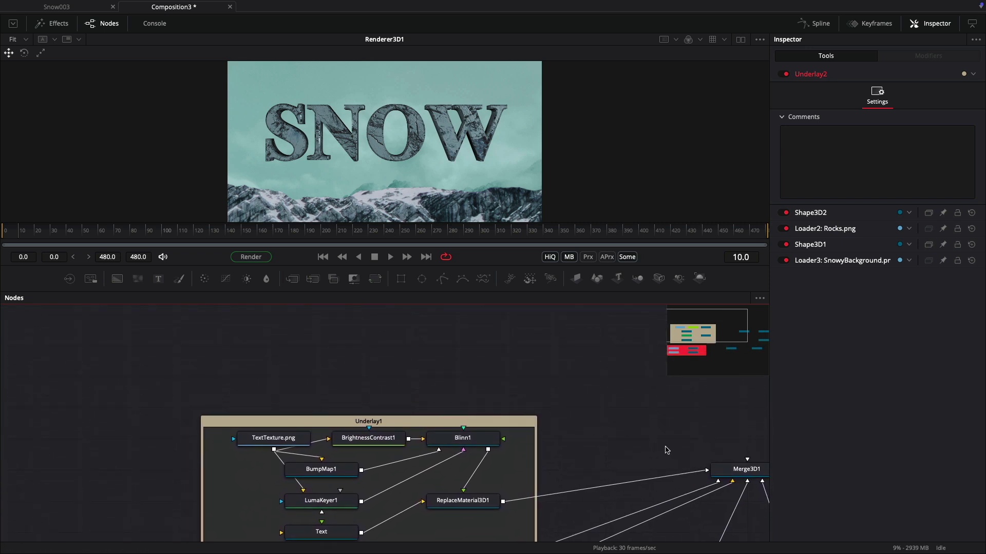
pyautogui.click(319, 337)
pyautogui.hotkey('shift', 'space')
pyautogui.write('und')
pyautogui.press('BackSpace')
pyautogui.press('BackSpace')
pyautogui.press('BackSpace')
pyautogui.write('pe,')
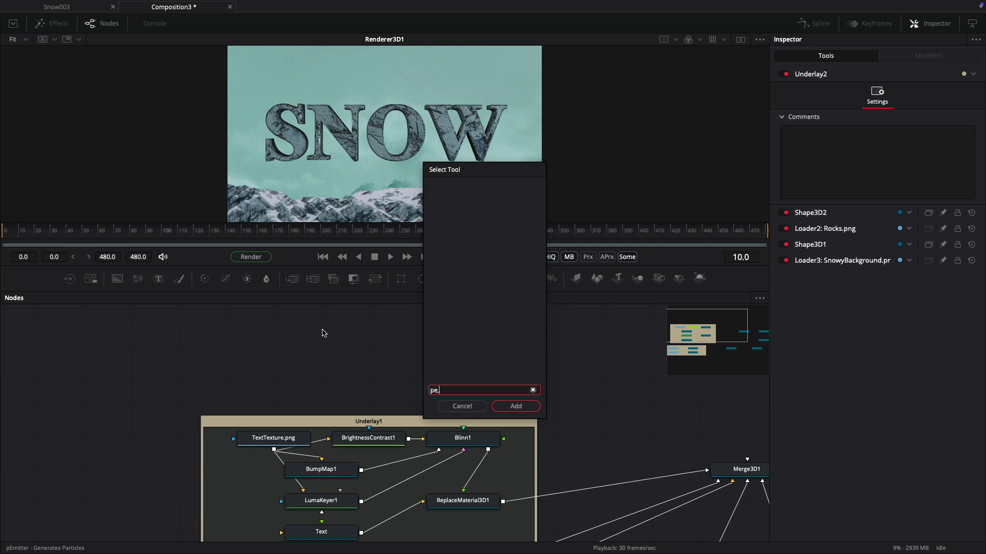
pyautogui.press('Return')
# Add a pCustom node fed by pEmitter1
pyautogui.hotkey('shift', 'space')
pyautogui.write('pcu')
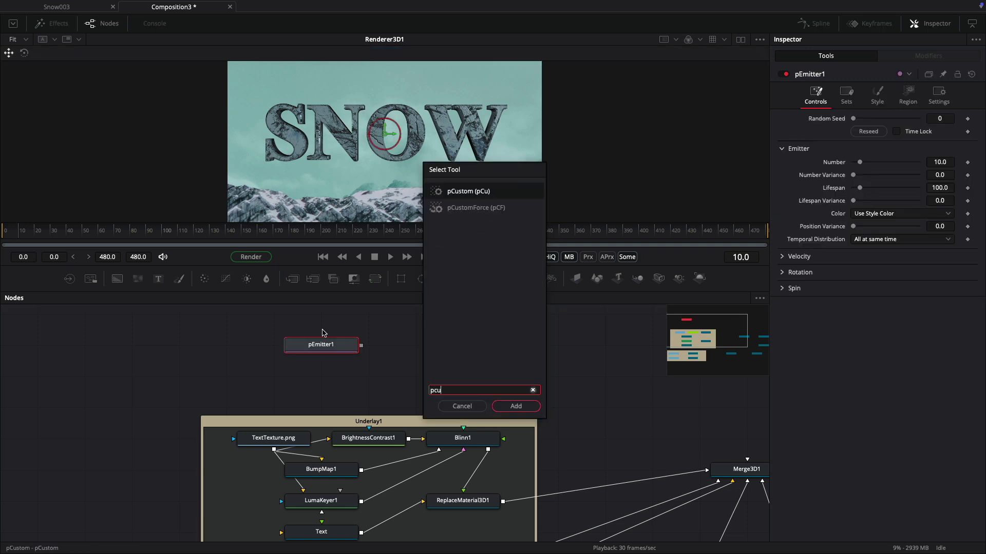
pyautogui.press('Return')
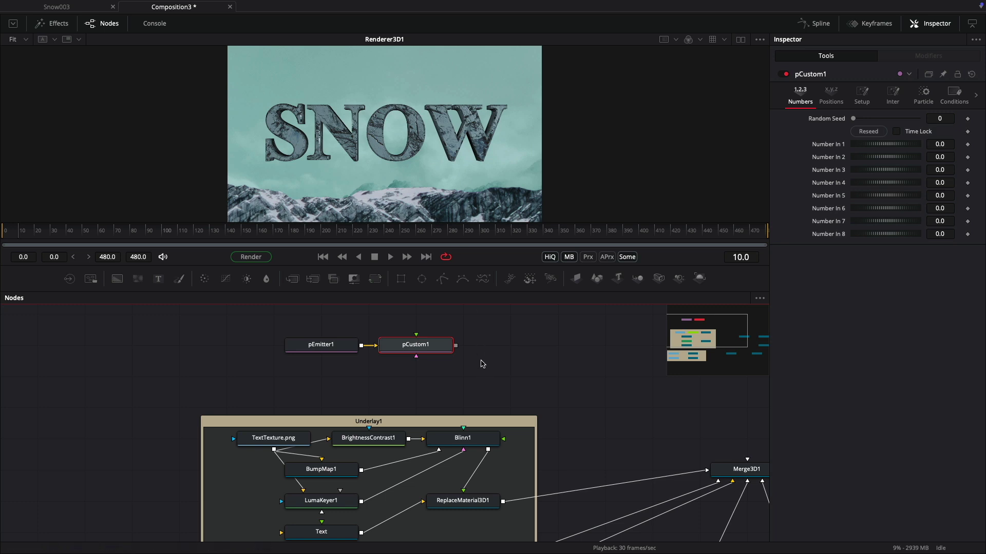
# Add a pRender node after pCustom1 and connect its output to Merge3D1
pyautogui.hotkey('shift', 'space')
pyautogui.write('prn')
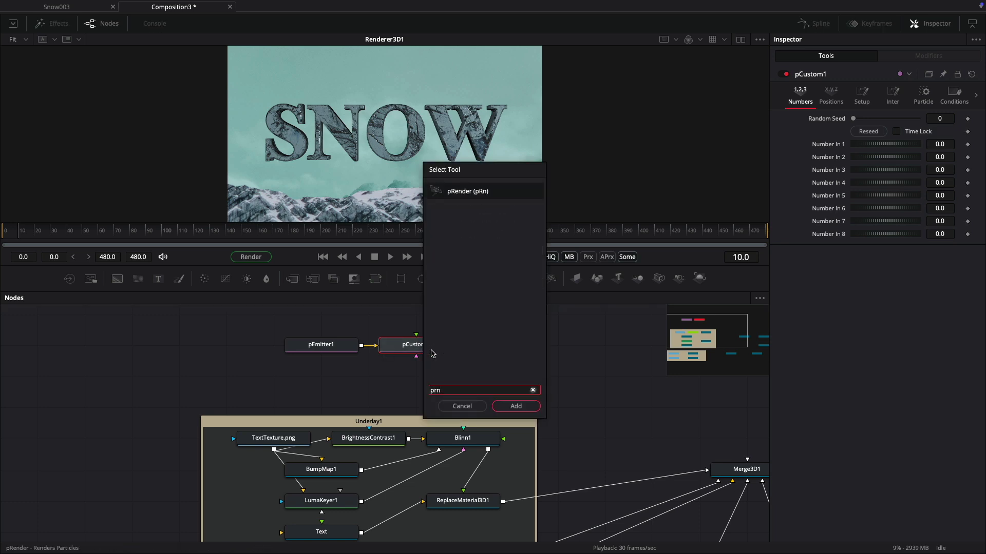
pyautogui.press('Return')
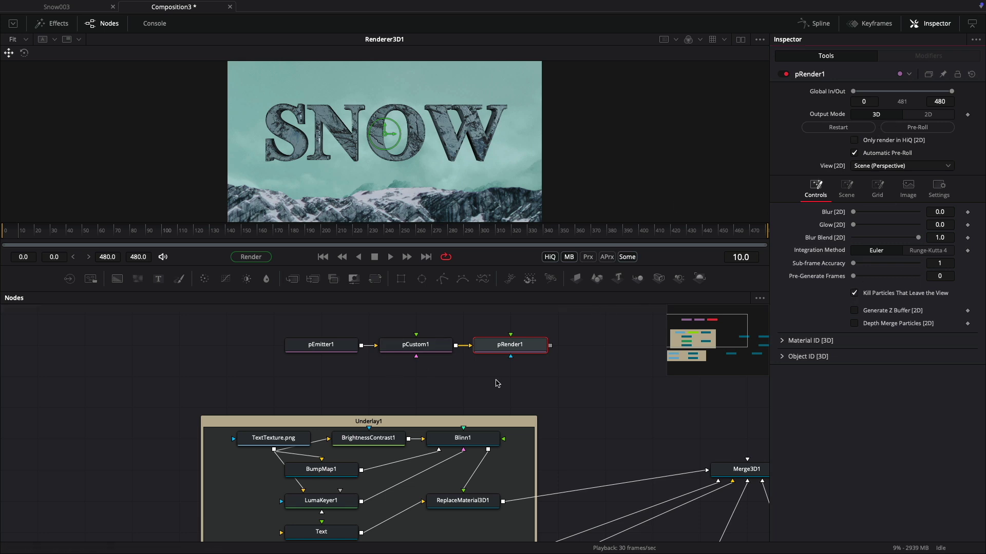
pyautogui.moveTo(549, 346); pyautogui.dragTo(748, 470)
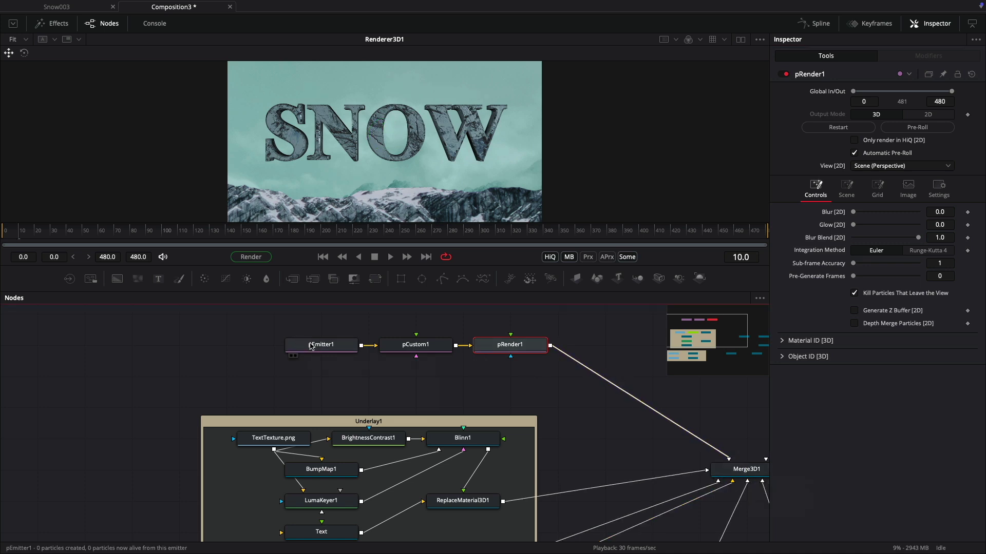
# Change the emission region of pEmitter1 to Cube
pyautogui.click(311, 346)
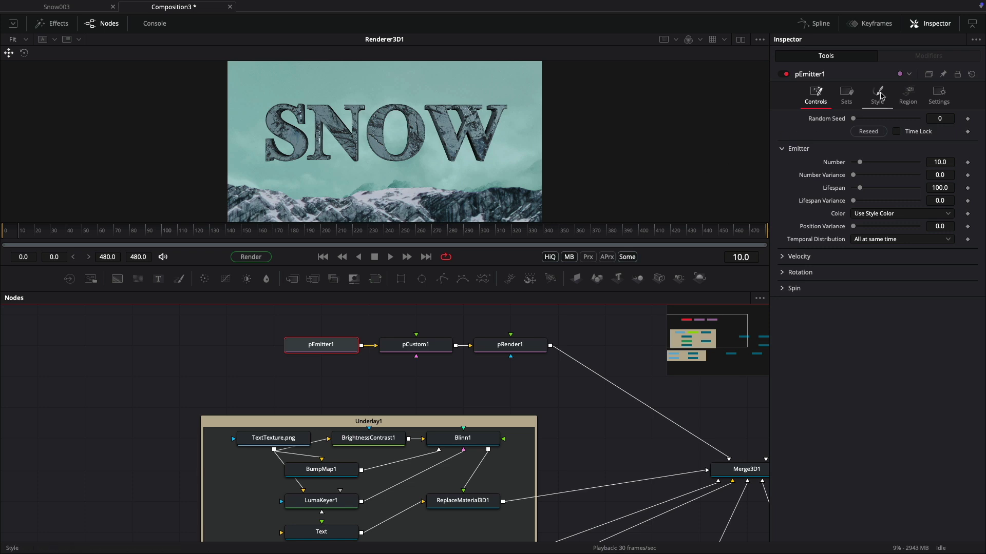
pyautogui.click(909, 94)
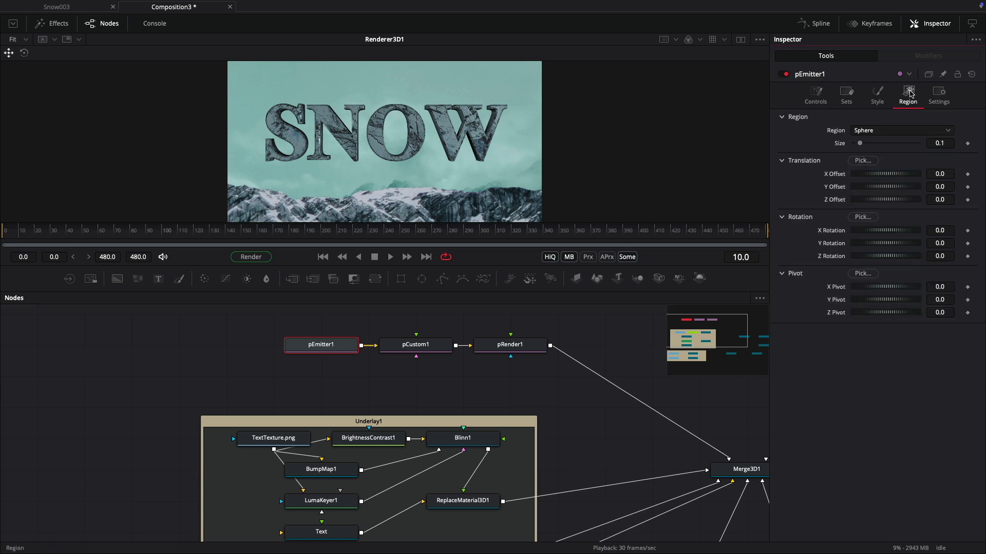
pyautogui.click(878, 130)
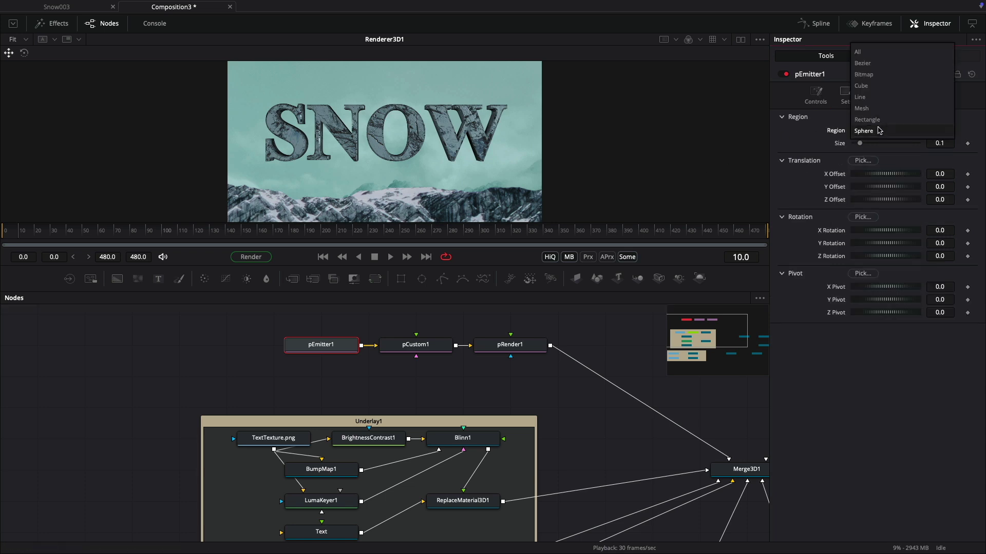
pyautogui.click(882, 86)
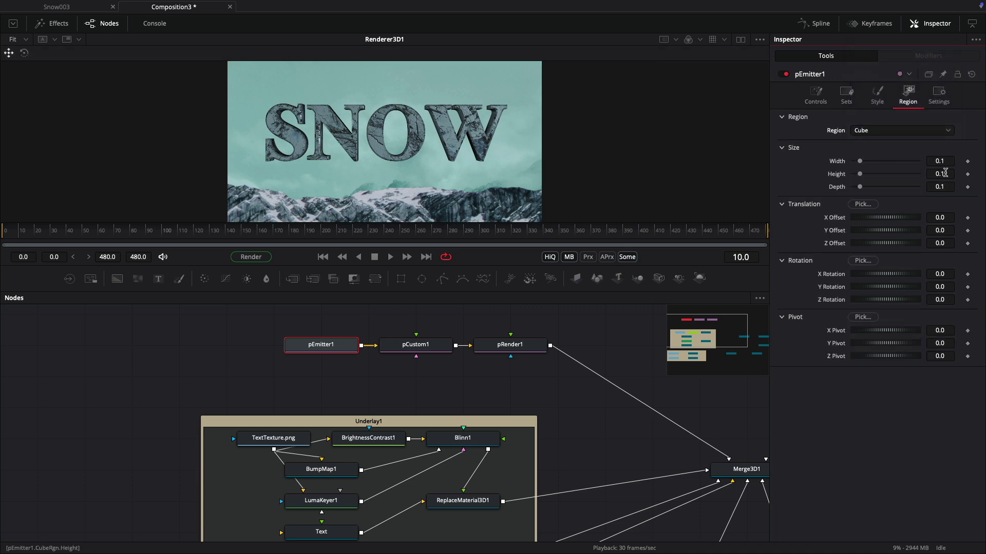
# Set the cube region's width to 3.5, depth to 1.2 and Y offset to 1.2
pyautogui.click(946, 161)
pyautogui.write('3.5')
pyautogui.press('Tab')
pyautogui.press('Tab')
pyautogui.write('1.2')
pyautogui.press('Tab')
pyautogui.press('Tab')
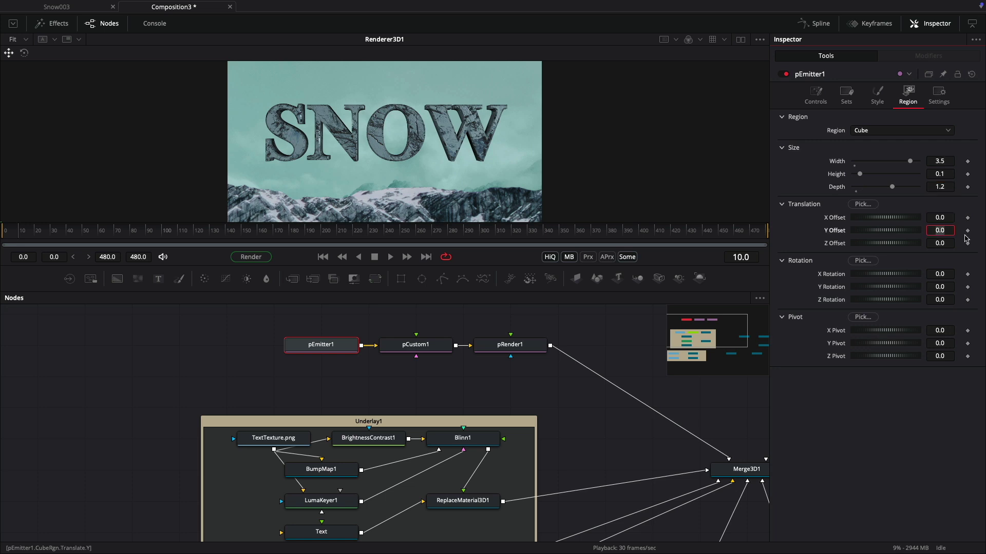
pyautogui.write('1.2')
pyautogui.press('Tab')
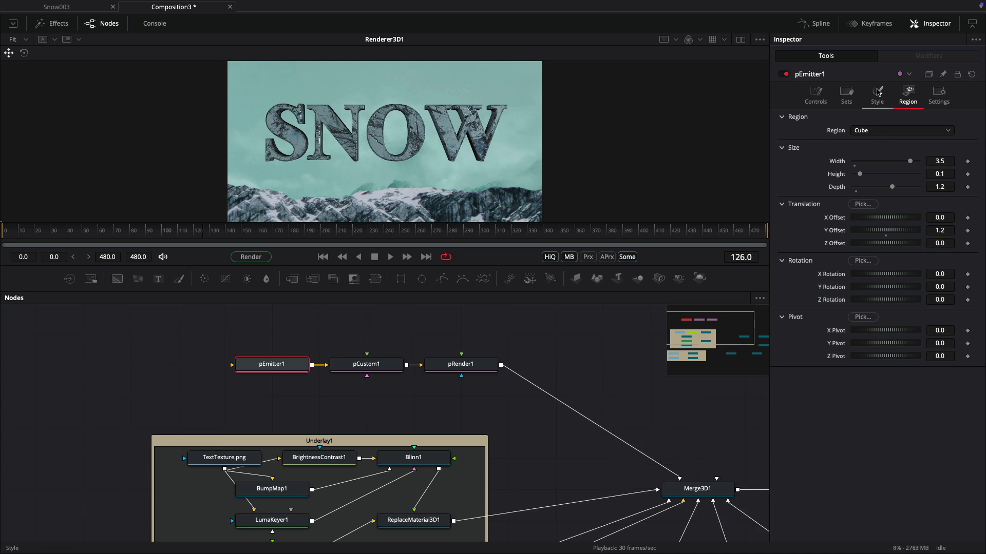
# Change pEmitter1's particle style to Blob with a size of 0.05 and a size variance of 0.05
pyautogui.click(878, 92)
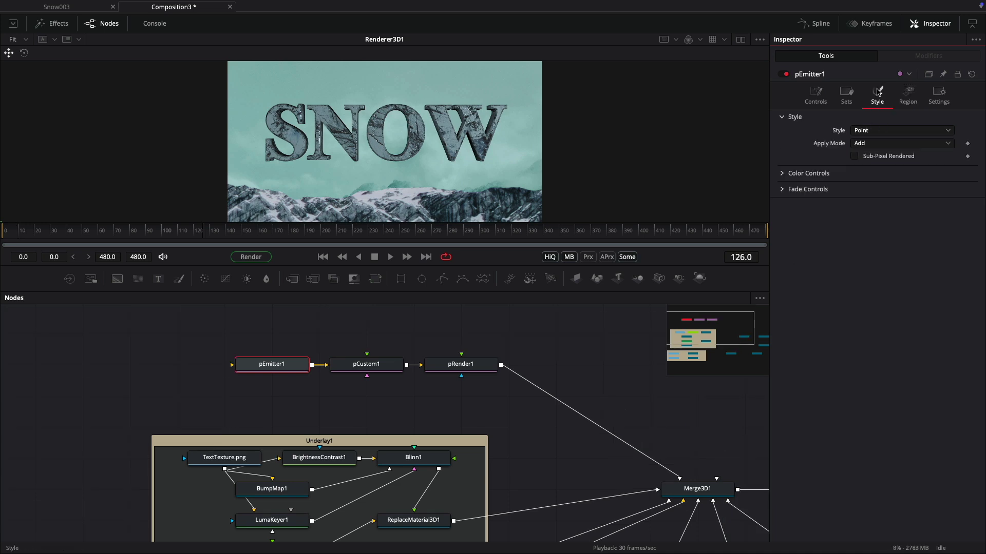
pyautogui.click(876, 132)
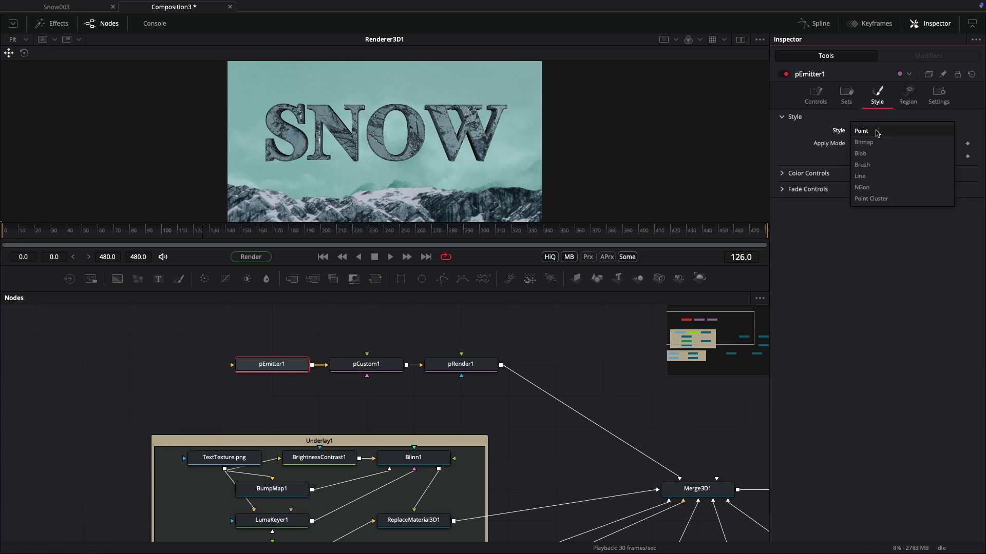
pyautogui.click(874, 155)
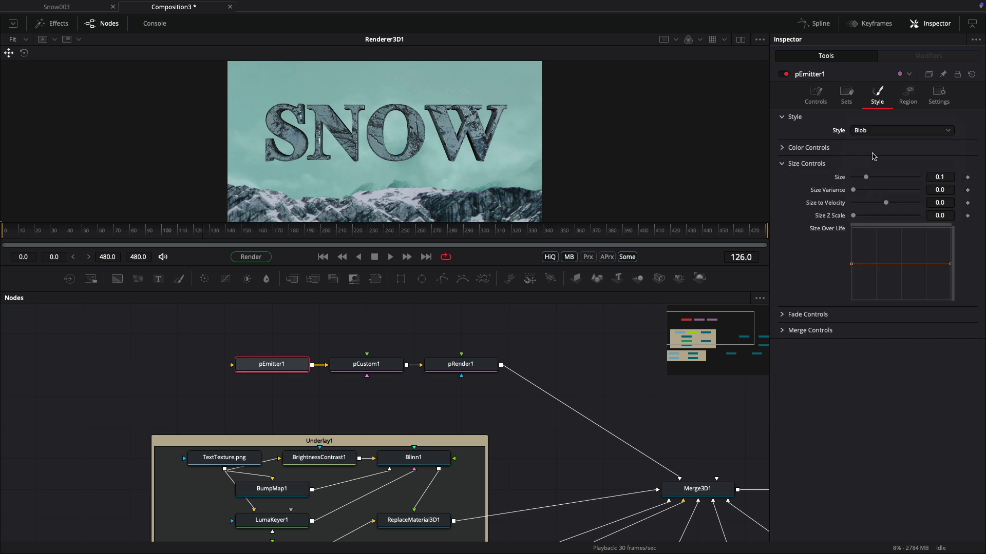
pyautogui.click(947, 175)
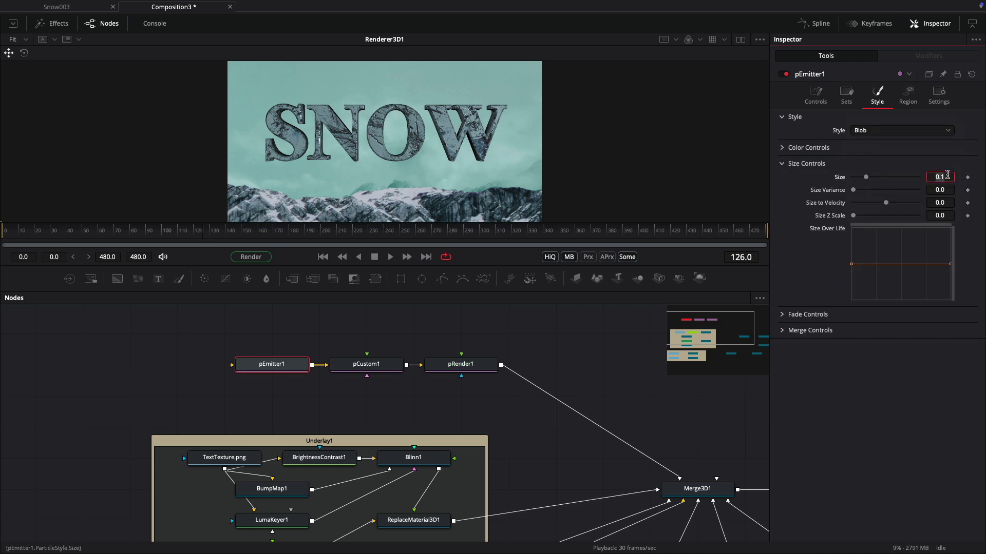
pyautogui.press('Tab')
pyautogui.write('.05')
pyautogui.press('Tab')
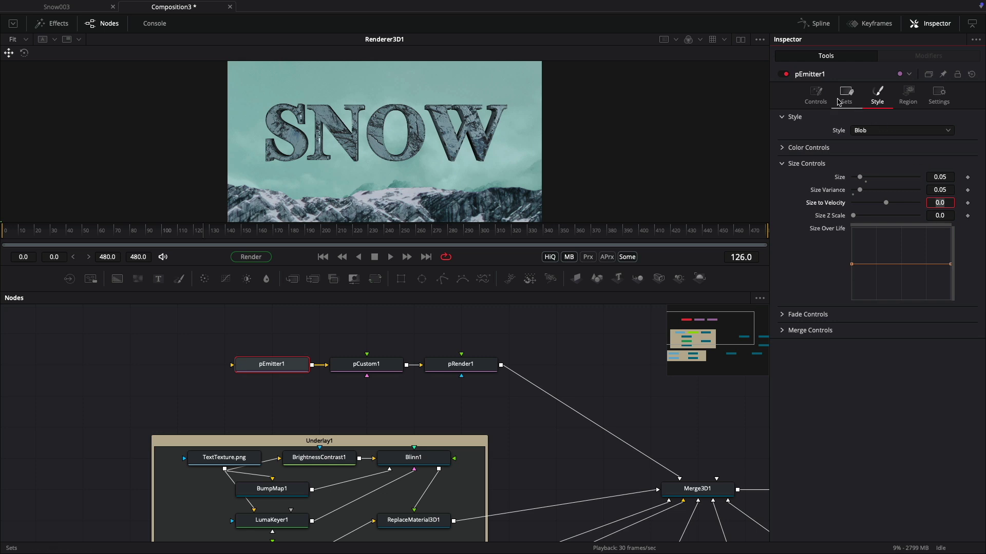
# Set the particle lifespan of pEmitter1 to 480
pyautogui.click(816, 97)
pyautogui.click(951, 188)
pyautogui.write('480')
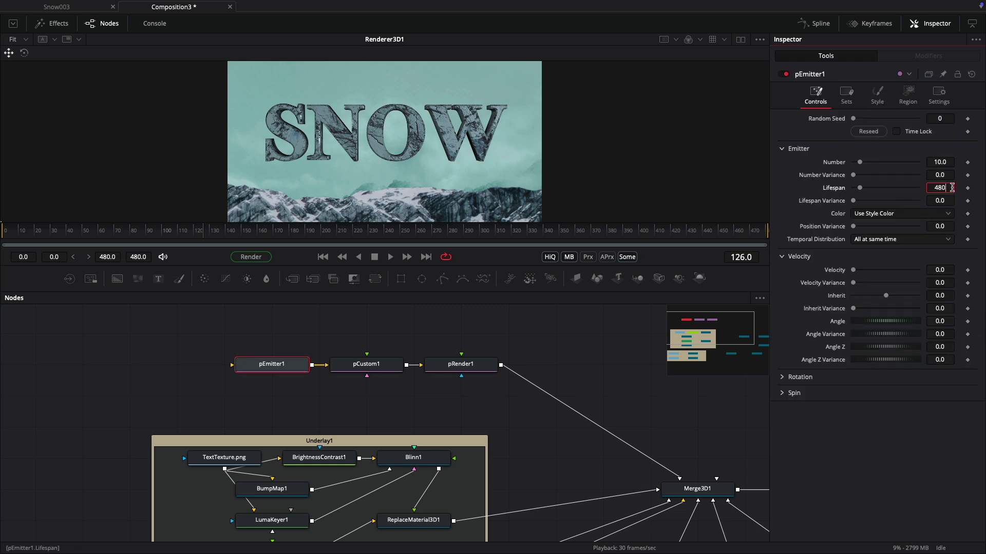
pyautogui.press('Tab')
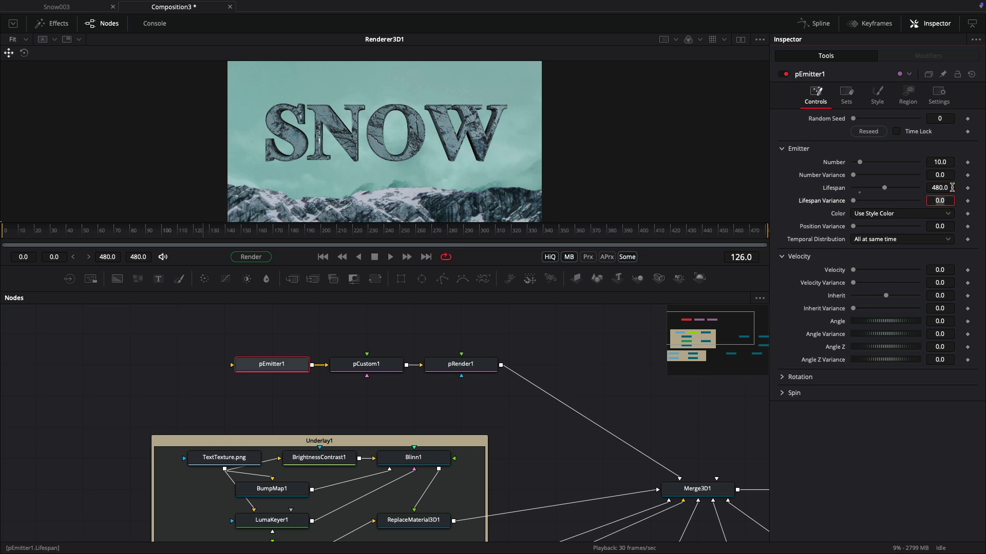
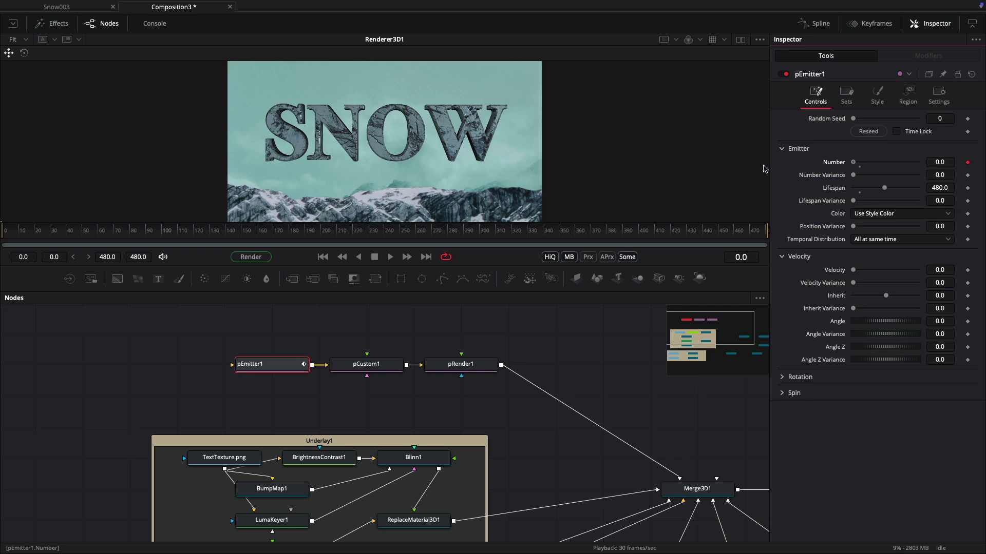
# Keyframe pEmitter1's Number at 40 on frame 240 and at 0 on frame 250
pyautogui.click(386, 235)
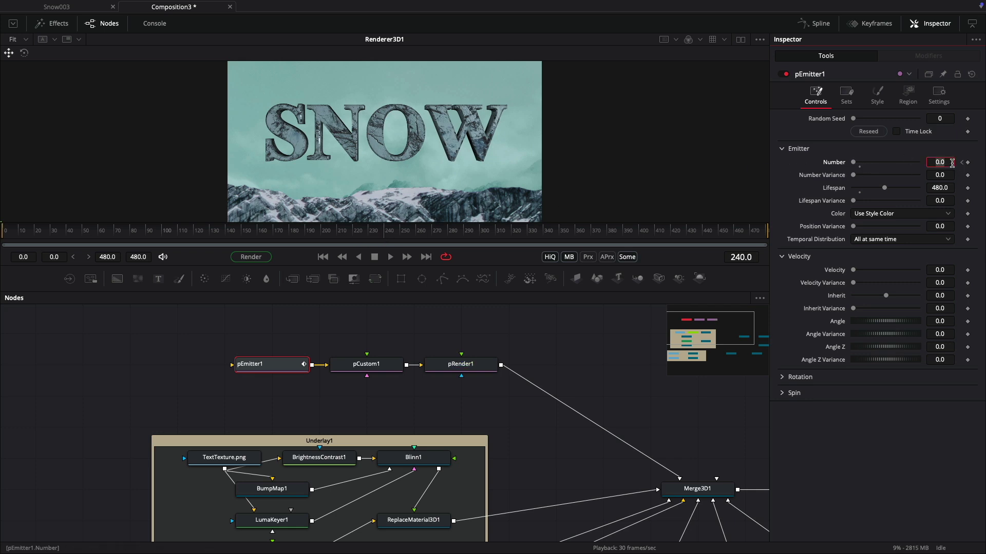
pyautogui.write('40')
pyautogui.press('Tab')
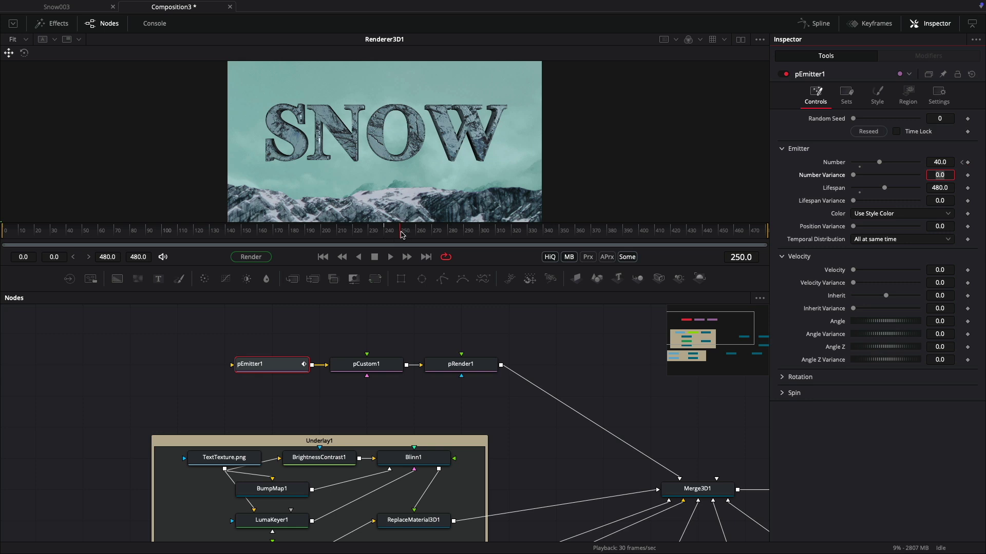
pyautogui.hotkey('shift', 'Tab')
pyautogui.write('0')
pyautogui.press('Return')
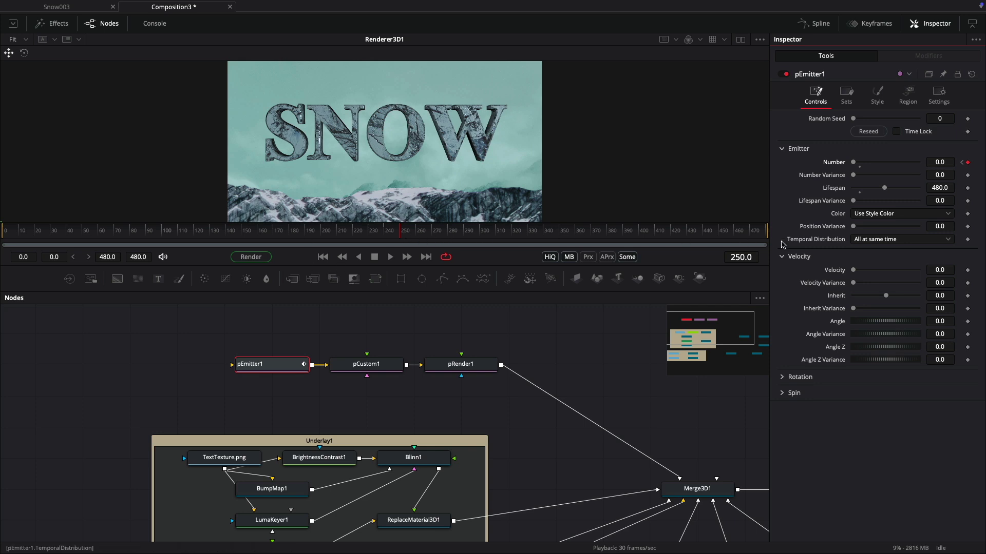
# Set pEmitter1's velocity to 0.1 and its velocity variance to 0.1
pyautogui.click(949, 271)
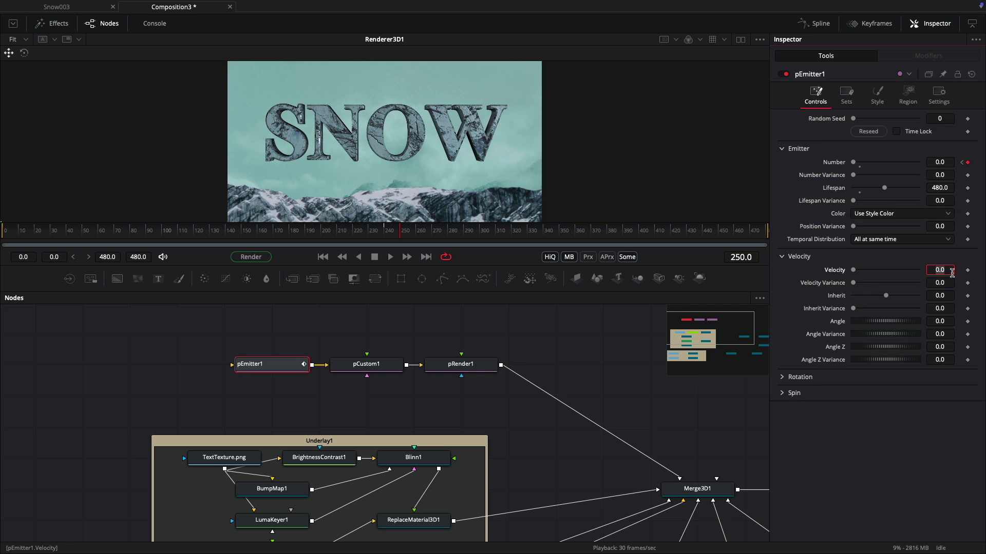
pyautogui.press('Tab')
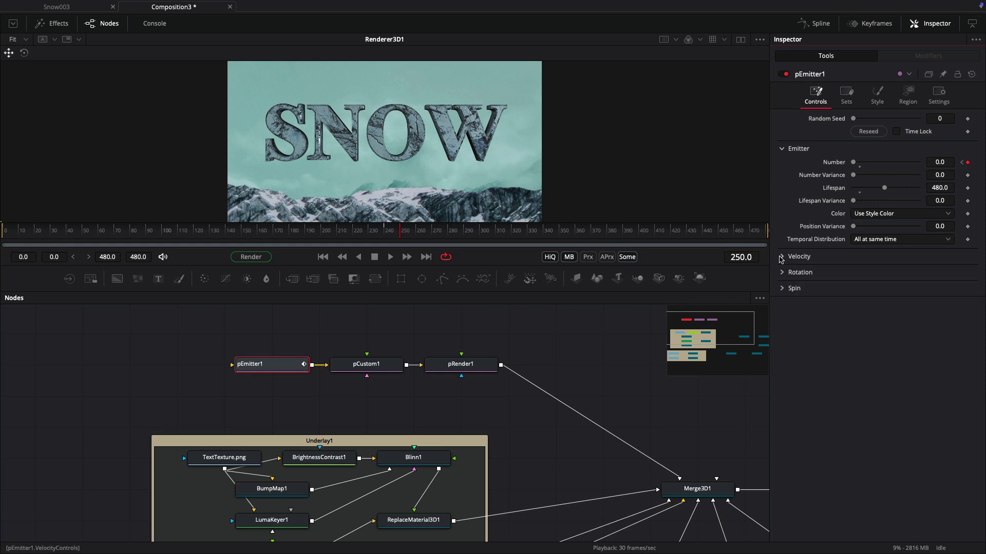
pyautogui.click(949, 271)
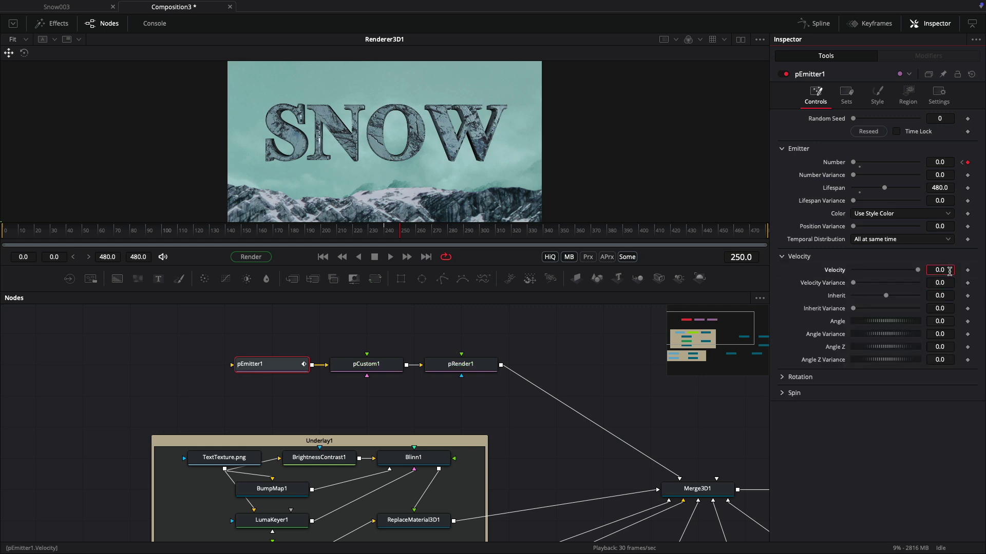
pyautogui.press('Tab')
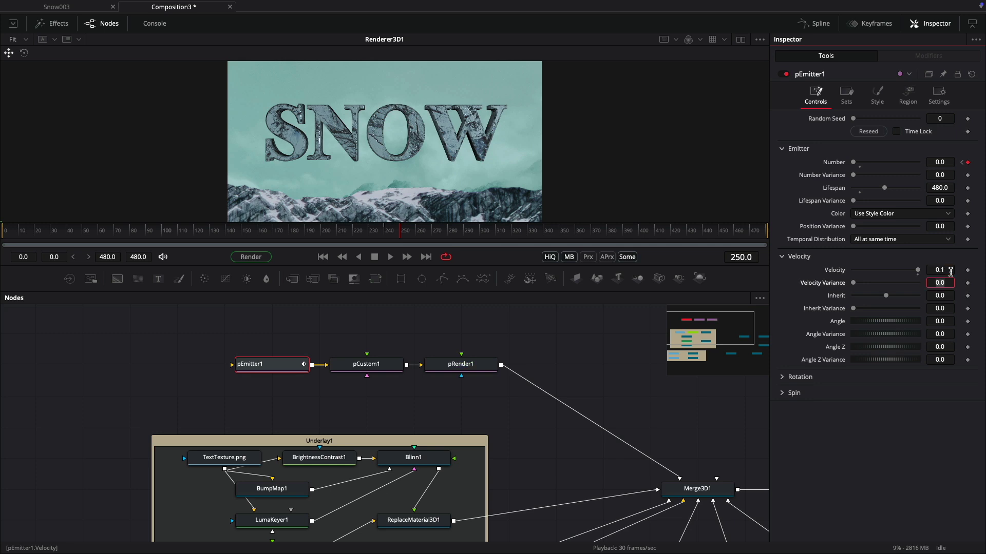
pyautogui.press('Tab')
# Set pEmitter1's velocity Angle to -85, Angle Variance to 30, Angle Z to 90 and Angle Z Variance to 30
pyautogui.press('Tab')
pyautogui.press('Tab')
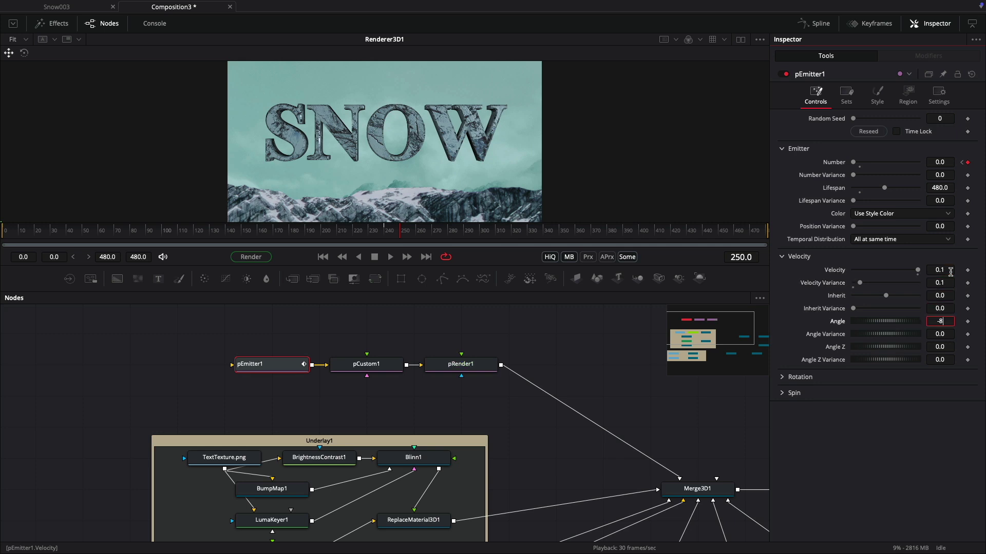
pyautogui.write('-85')
pyautogui.press('Tab')
pyautogui.write('3')
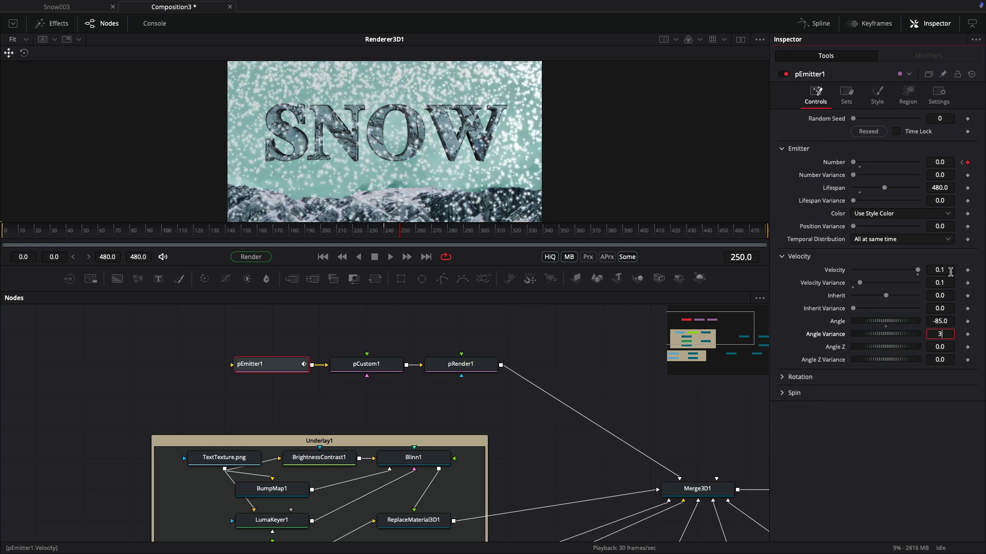
pyautogui.press('Tab')
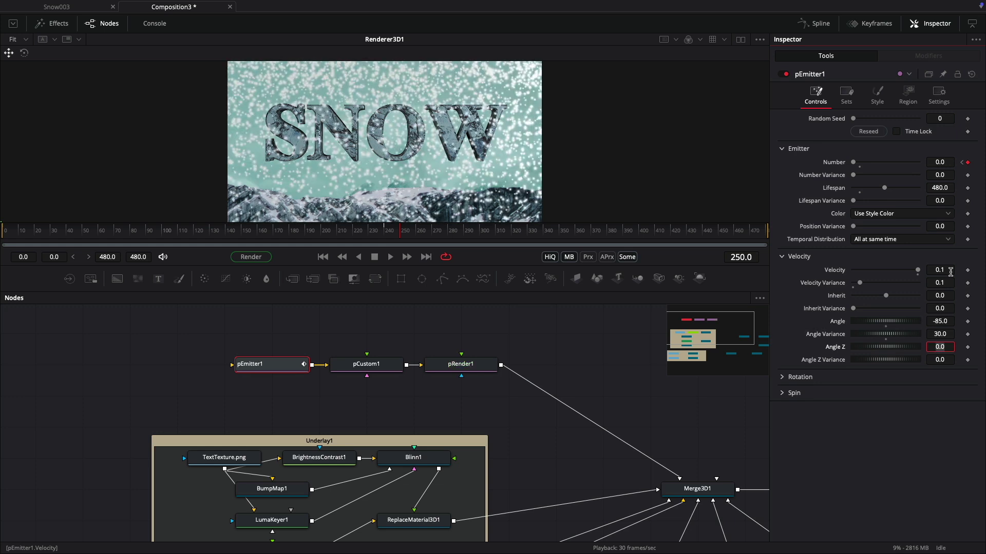
pyautogui.press('Tab')
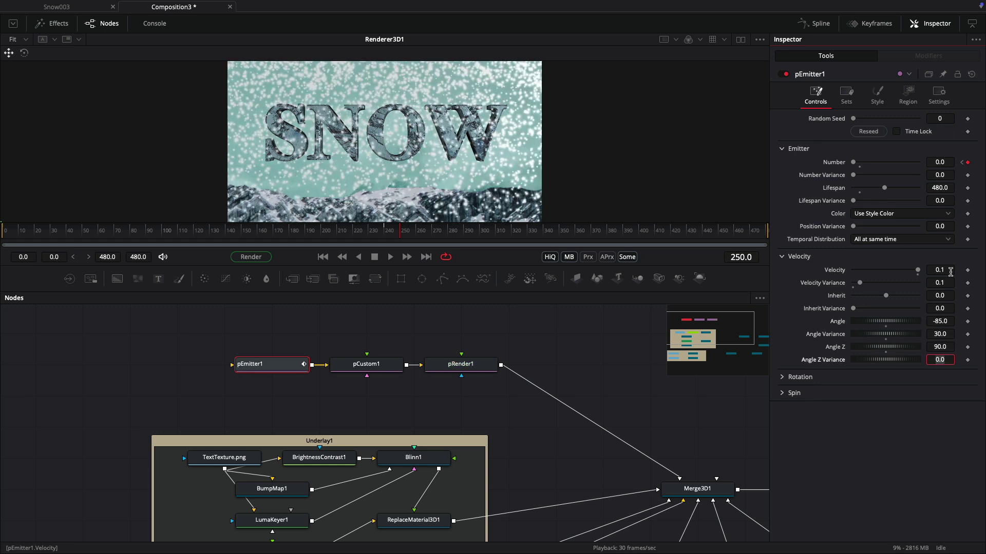
pyautogui.write('30')
pyautogui.press('Tab')
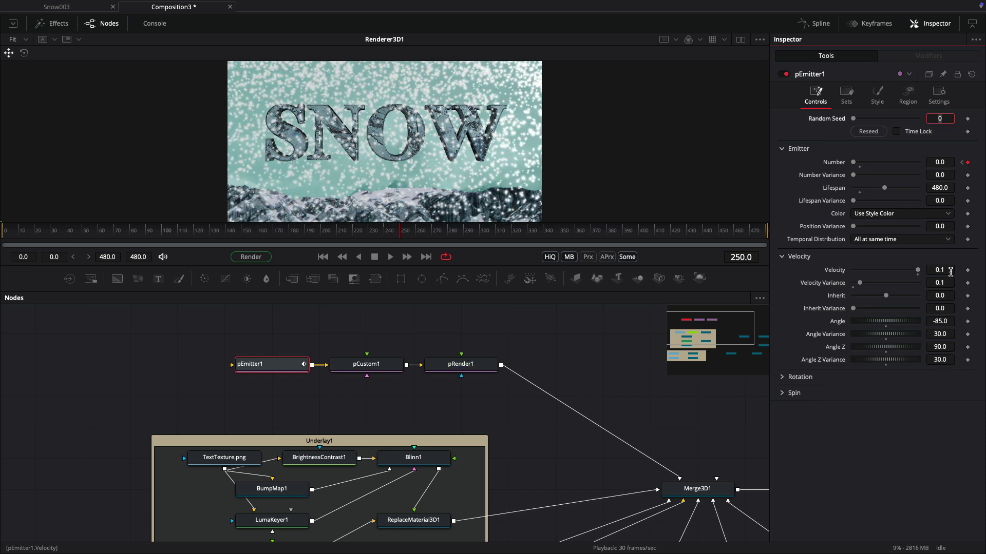
# Play the composition from the first frame to review the falling snow, and stop the playback
pyautogui.click(322, 257)
pyautogui.click(390, 257)
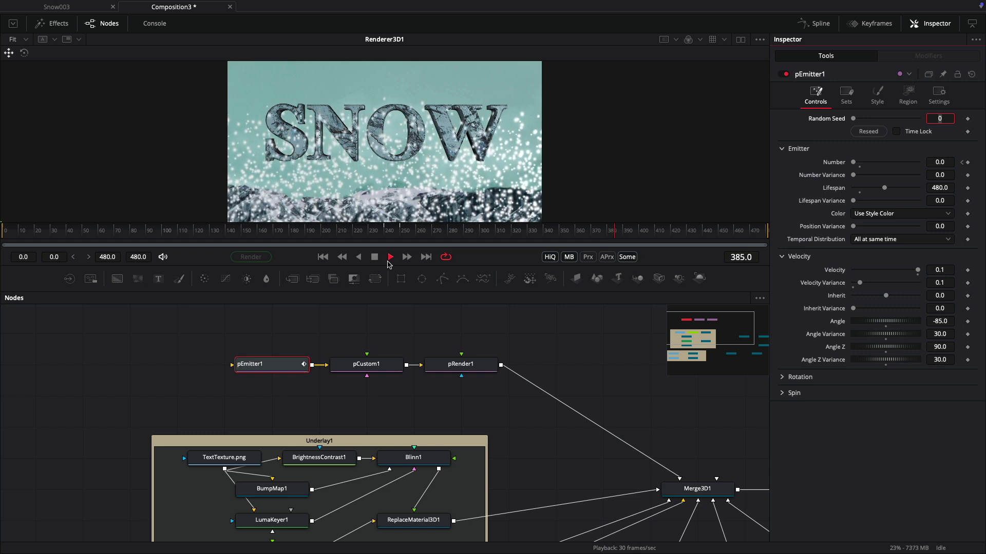
pyautogui.click(380, 260)
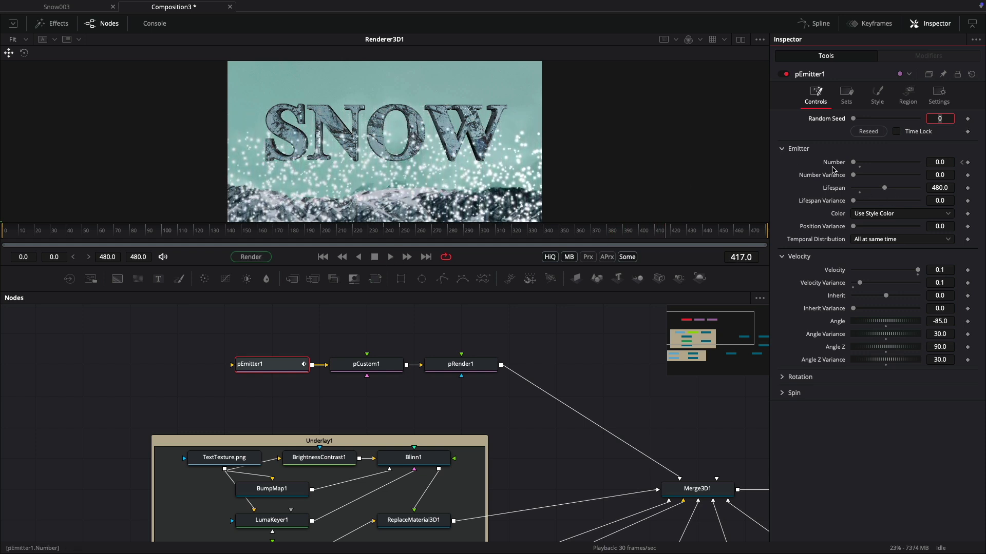
# Set pEmitter1's Number Variance to 4 and play back the snowfall to check it
pyautogui.click(952, 175)
pyautogui.write('4')
pyautogui.press('Tab')
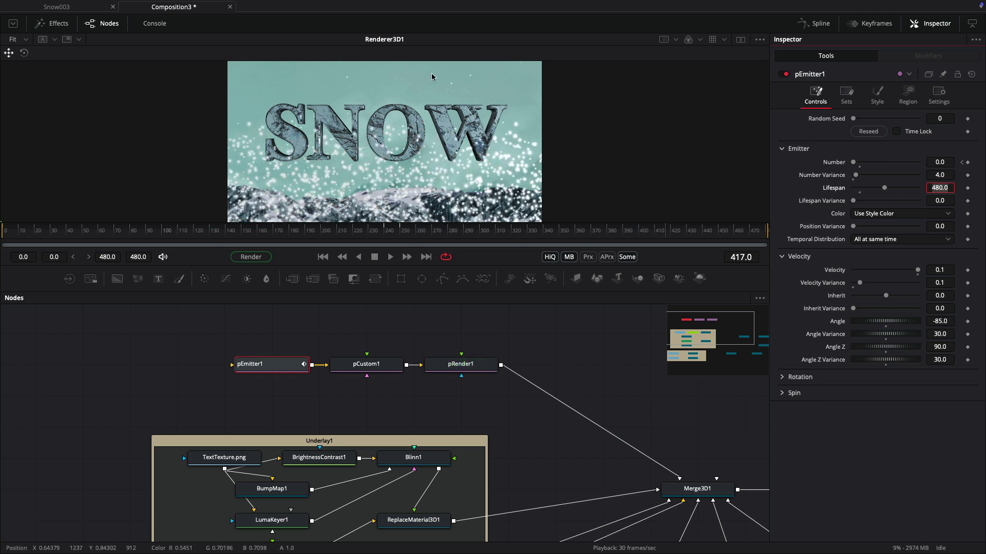
pyautogui.click(391, 258)
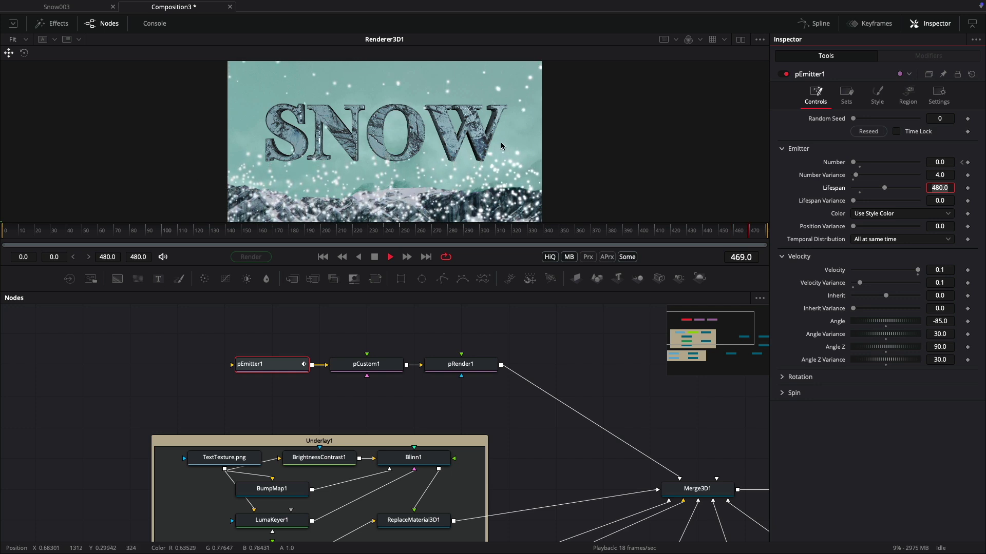
pyautogui.click(375, 257)
# Move pRender1 further away from pCustom1 to leave a gap between them, and display pCustom1's settings
pyautogui.moveTo(462, 365); pyautogui.dragTo(557, 375)
pyautogui.click(556, 373)
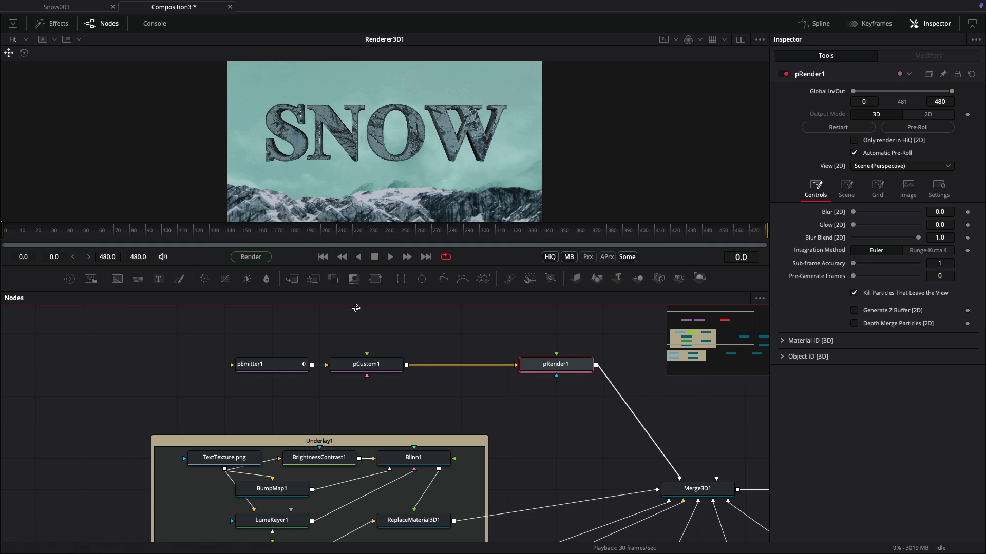
pyautogui.click(389, 366)
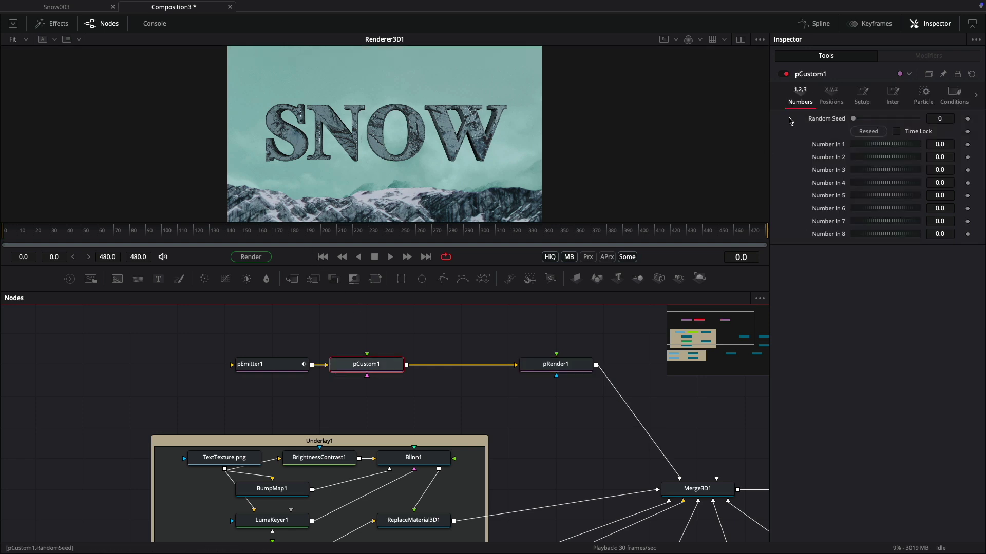
# Widen the Inspector and set pCustom1's Region Mode to When entering region and its Region to Mesh
pyautogui.moveTo(767, 141); pyautogui.dragTo(671, 137)
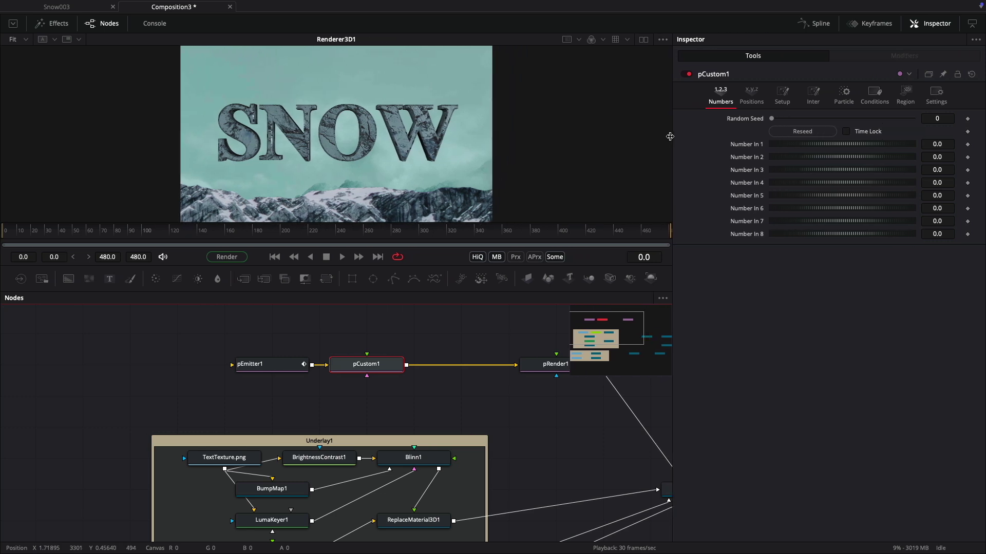
pyautogui.click(906, 94)
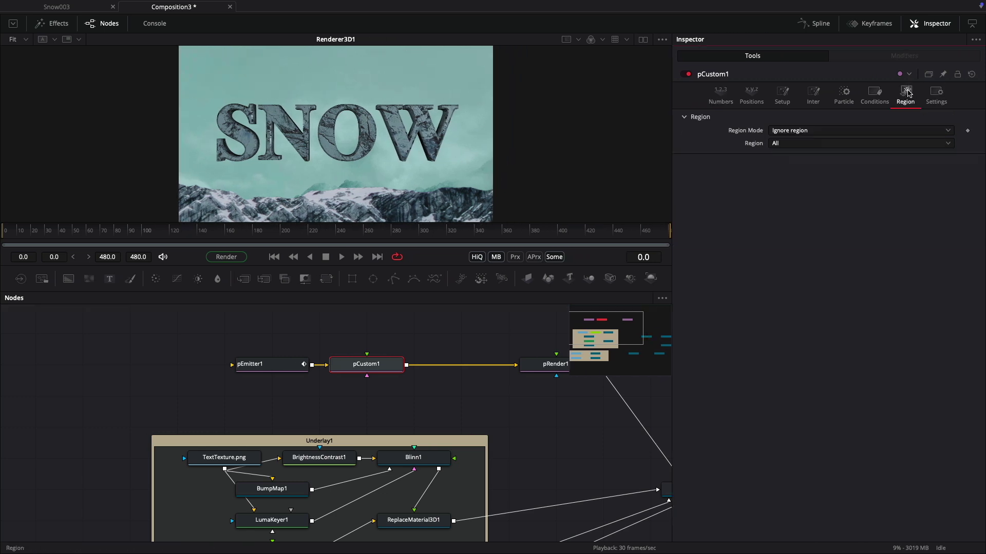
pyautogui.click(803, 133)
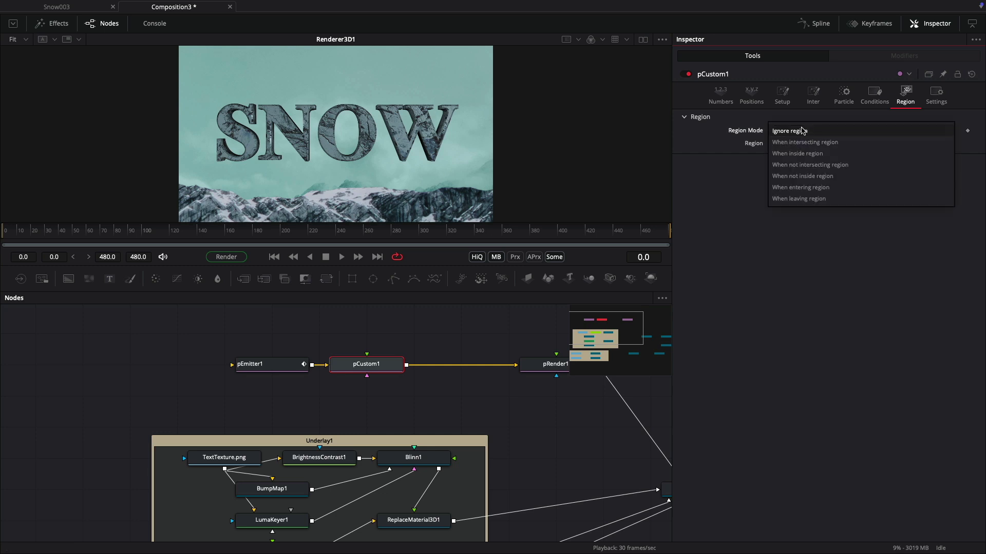
pyautogui.click(807, 187)
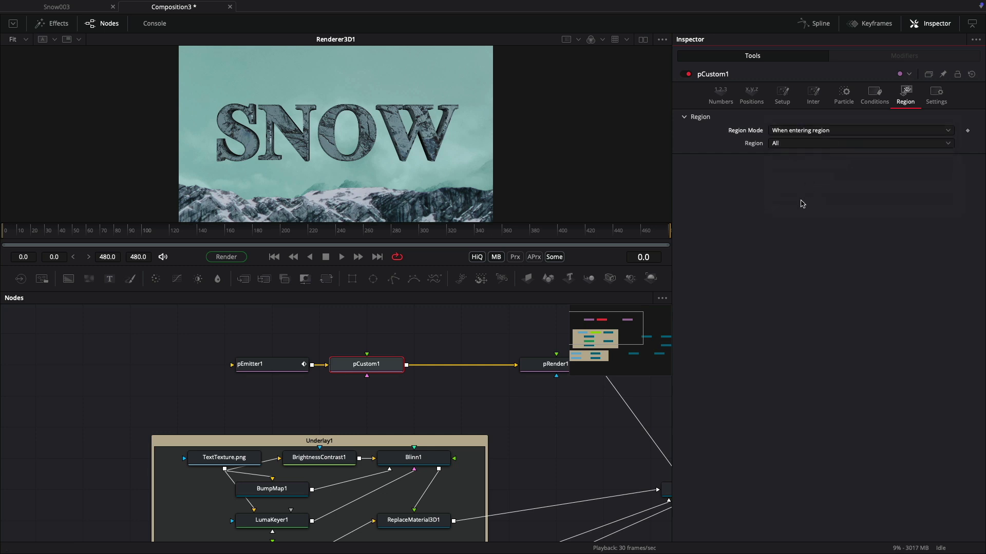
pyautogui.click(804, 143)
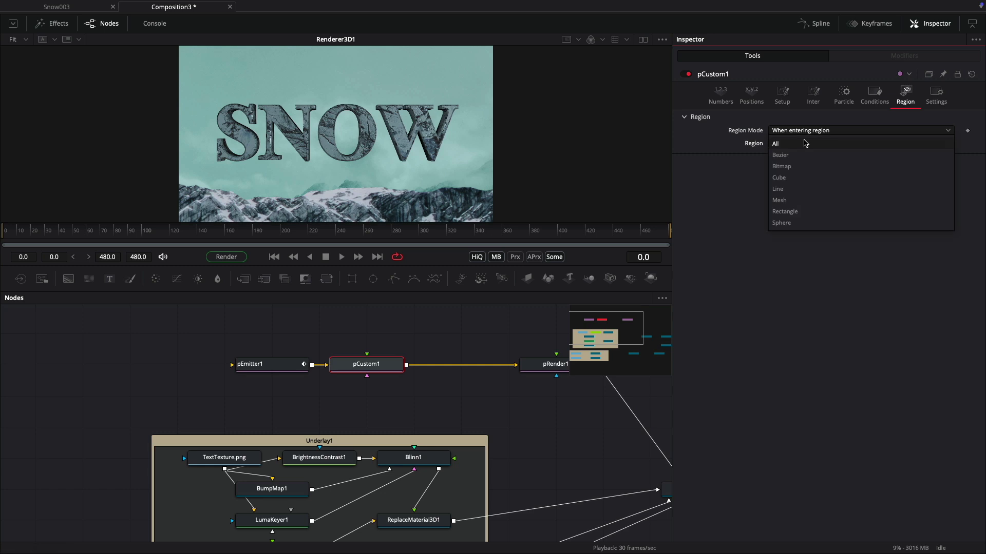
pyautogui.click(796, 203)
# Connect the Text mesh node's output to pCustom1's region mesh input, and display pCustom1's settings
pyautogui.moveTo(418, 454); pyautogui.dragTo(410, 409)
pyautogui.click(265, 508)
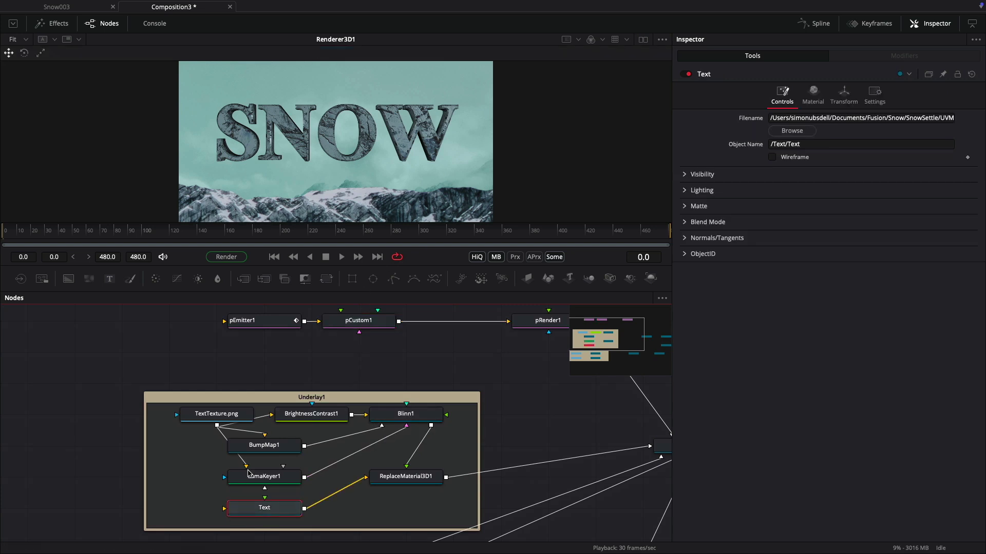
pyautogui.moveTo(304, 508); pyautogui.dragTo(363, 321)
pyautogui.click(359, 321)
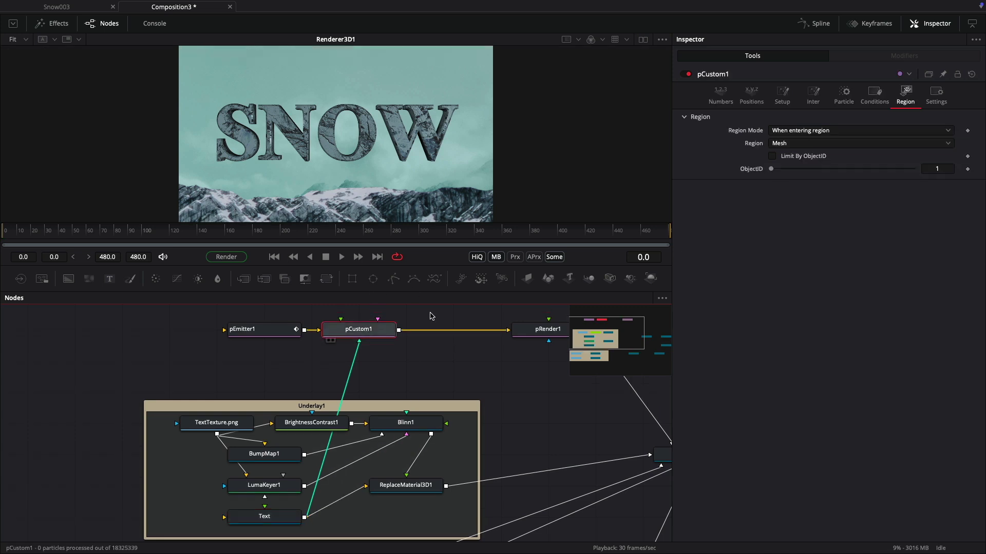
# Set pCustom1's Velocity X, Velocity Y and Velocity Z particle expressions to 0
pyautogui.click(843, 94)
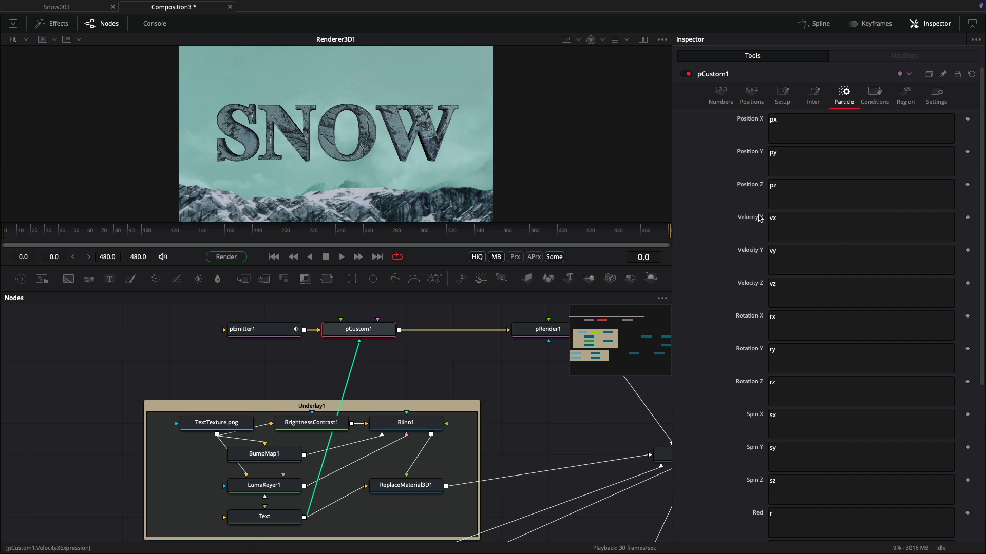
pyautogui.doubleClick(805, 226)
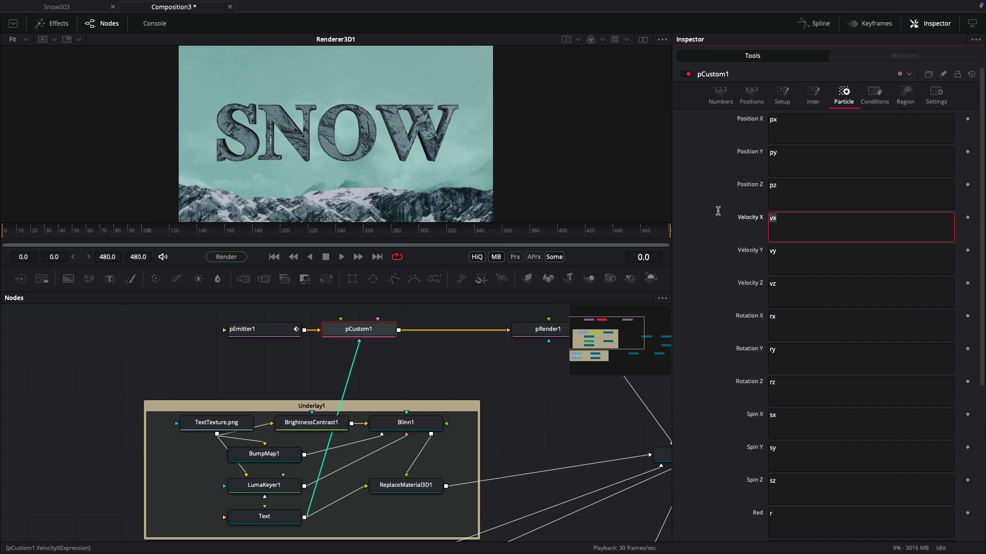
pyautogui.doubleClick(805, 258)
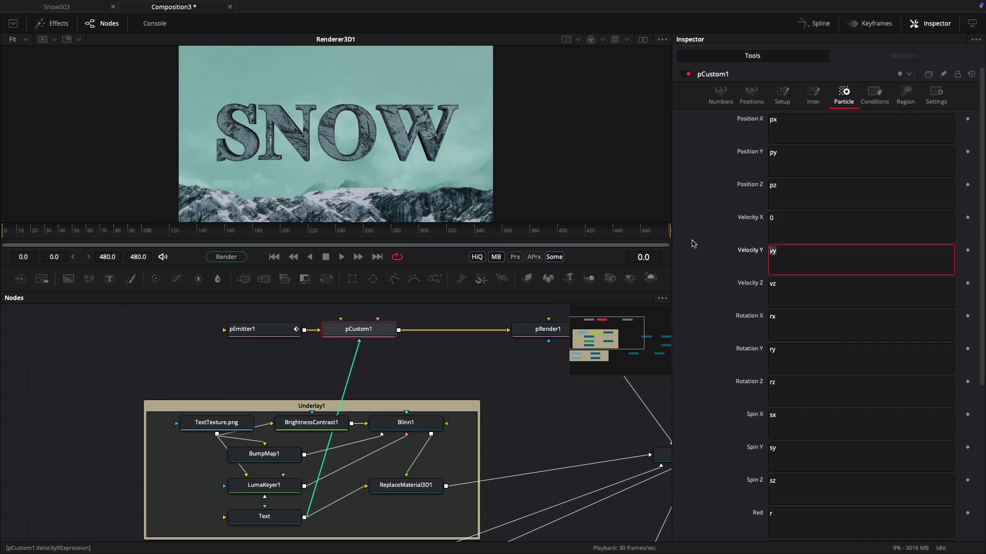
pyautogui.click(801, 281)
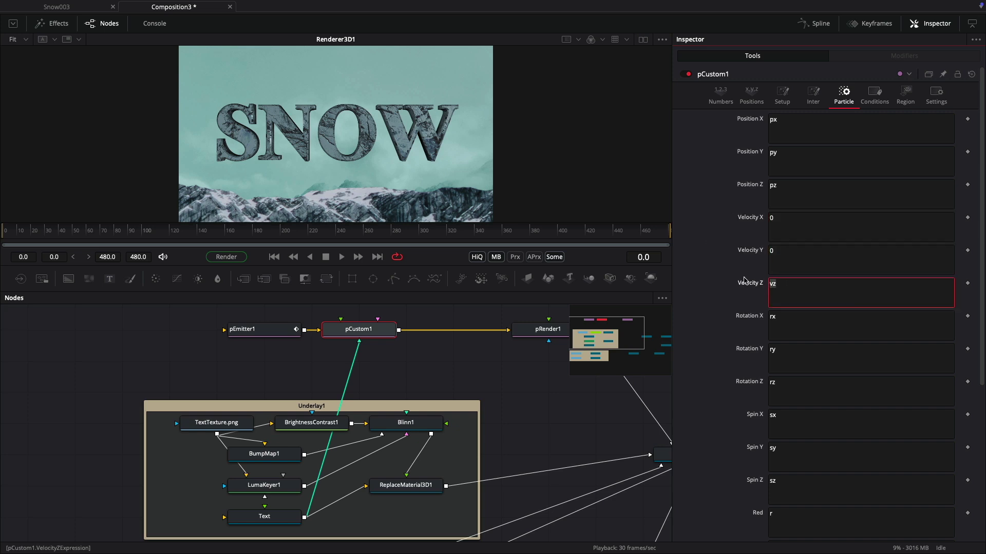
pyautogui.press('Return')
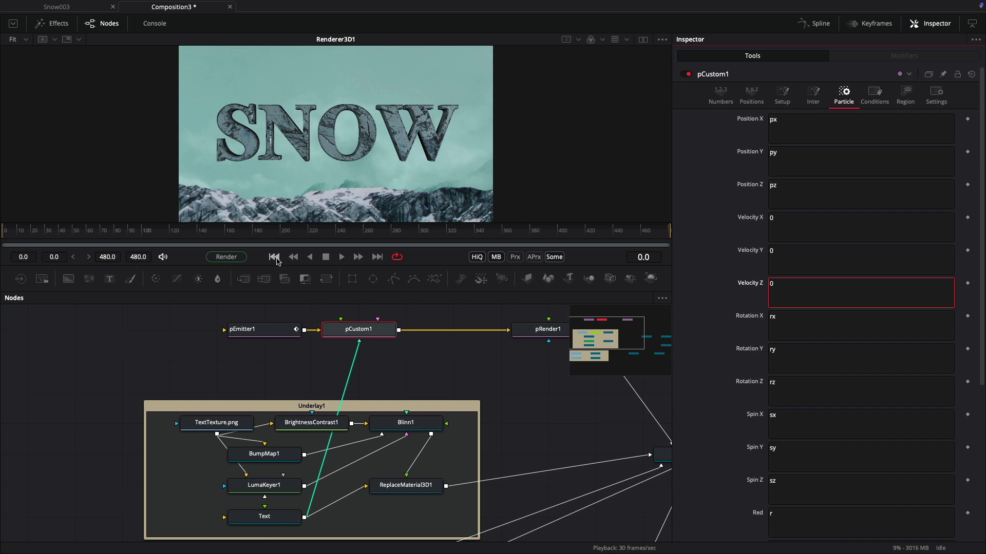
# Play the composition to check the snow settling on the text, and enlarge the viewer area
pyautogui.click(340, 257)
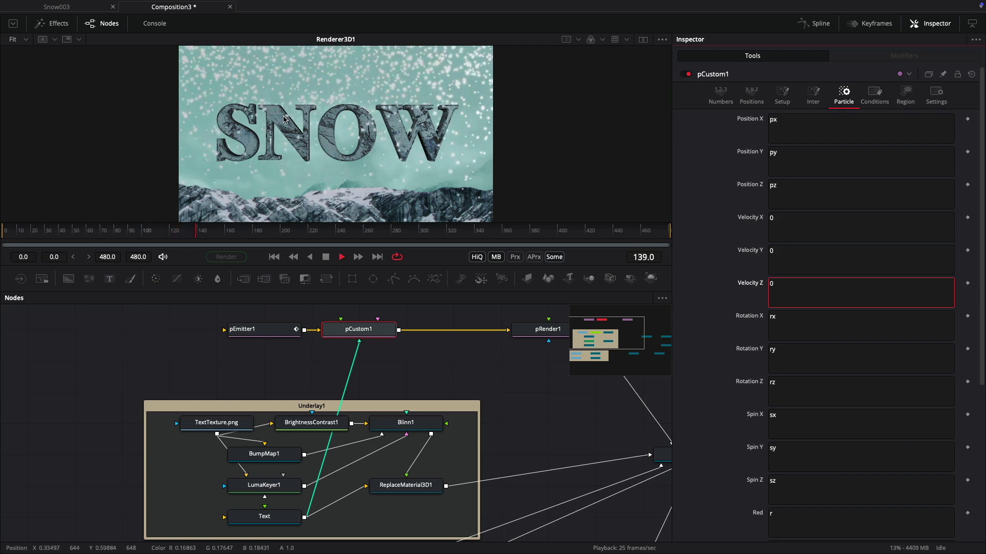
pyautogui.moveTo(346, 264); pyautogui.dragTo(346, 376)
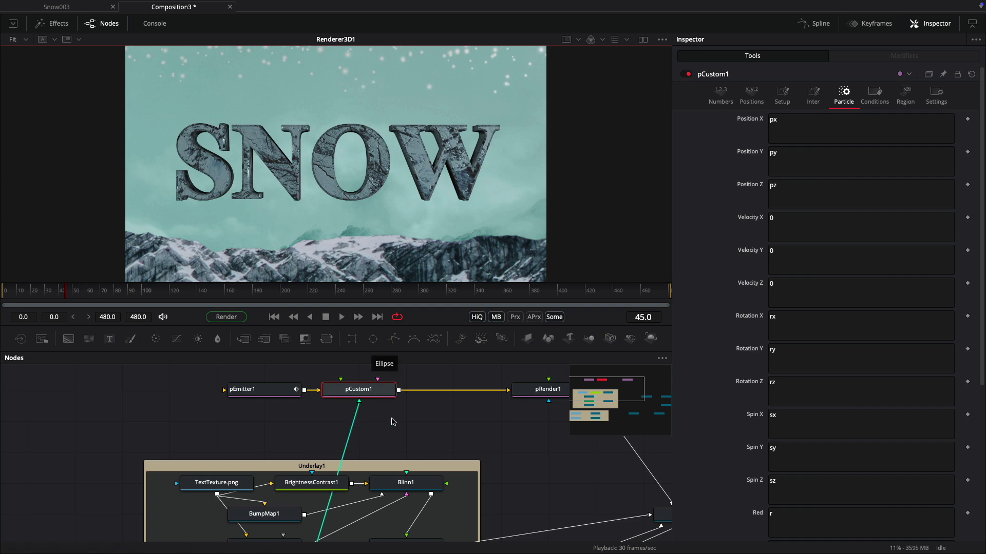
# Disable the pRender1 node by setting it to pass through
pyautogui.hscroll(5, 392, 422)
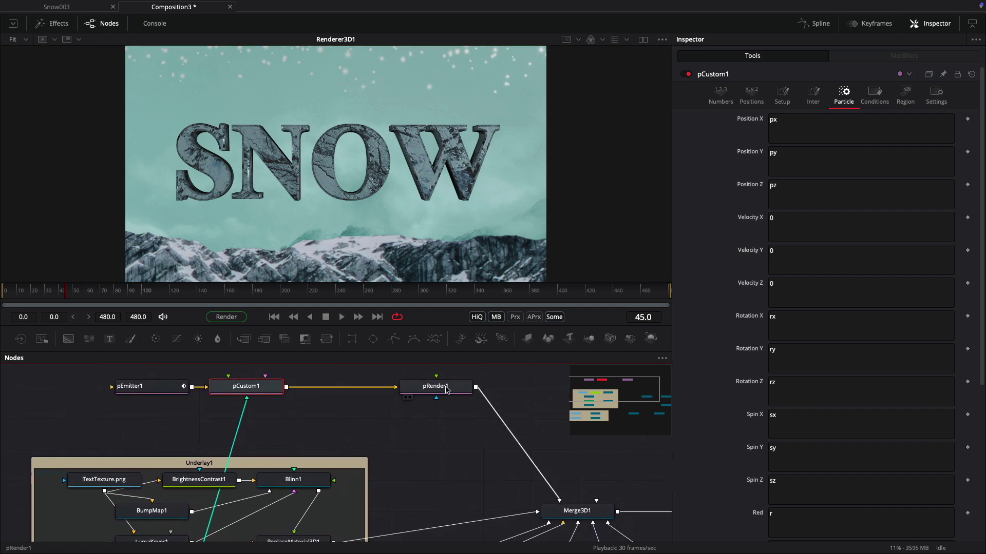
pyautogui.click(447, 389)
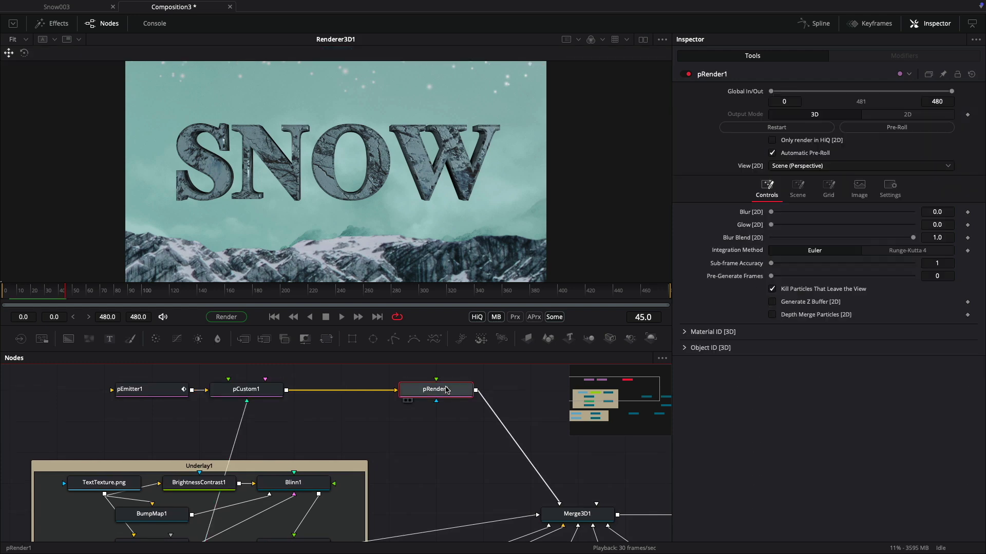
pyautogui.hotkey('ctrl', 'p')
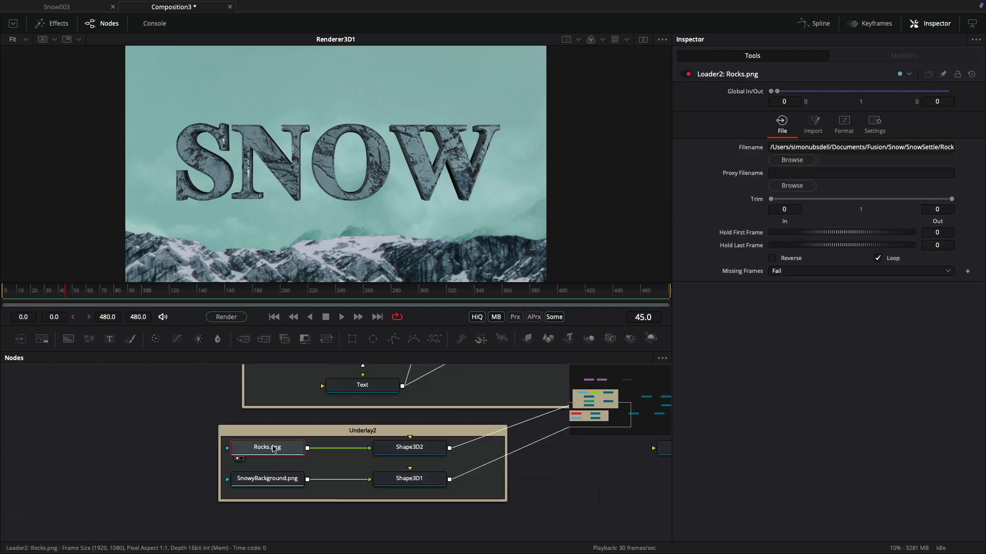
# Make room before Shape3D2 and insert a Brightness Contrast node between Rocks.png and Shape3D2
pyautogui.moveTo(410, 447); pyautogui.dragTo(458, 447)
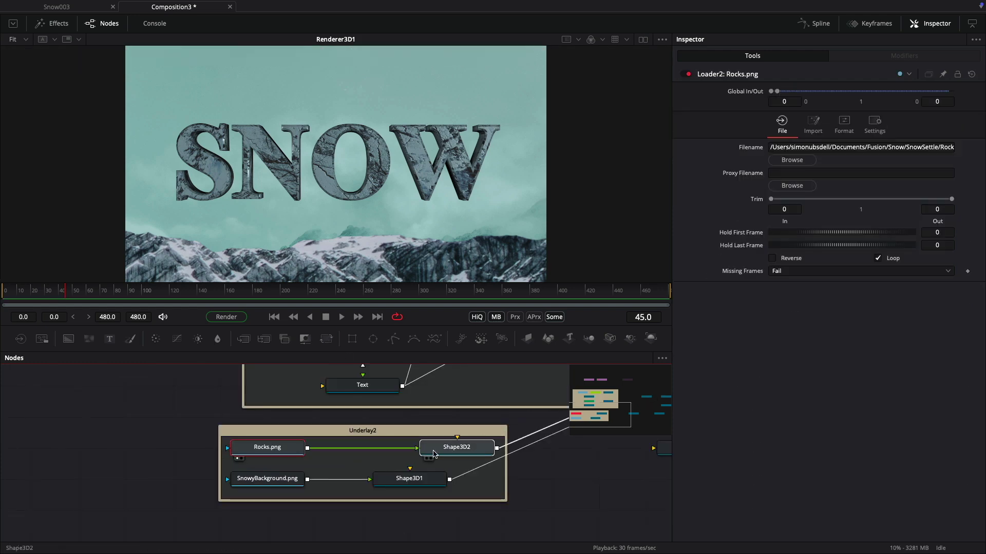
pyautogui.click(274, 453)
pyautogui.hotkey('shift', 'space')
pyautogui.write('prn')
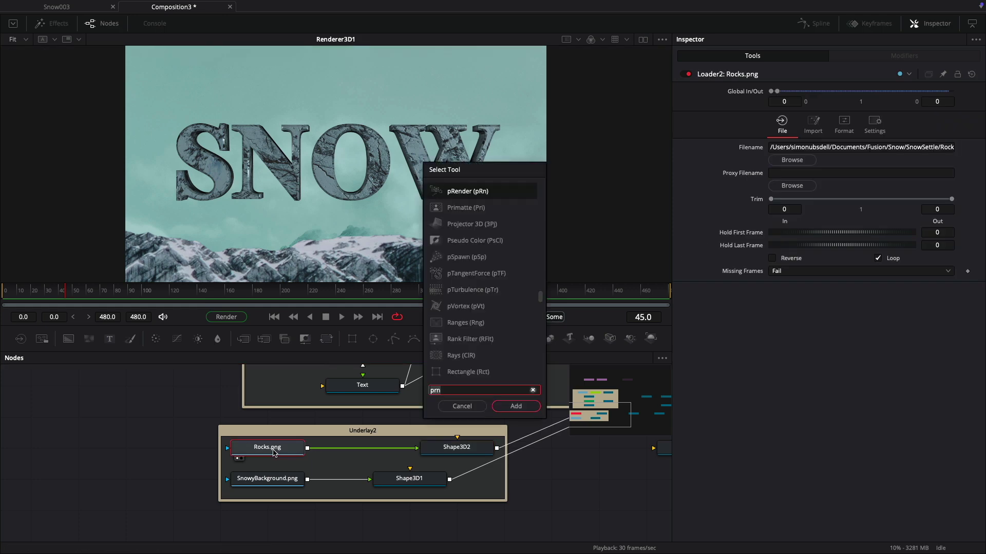
pyautogui.press('BackSpace')
pyautogui.press('BackSpace')
pyautogui.press('BackSpace')
pyautogui.write('bc')
pyautogui.press('Return')
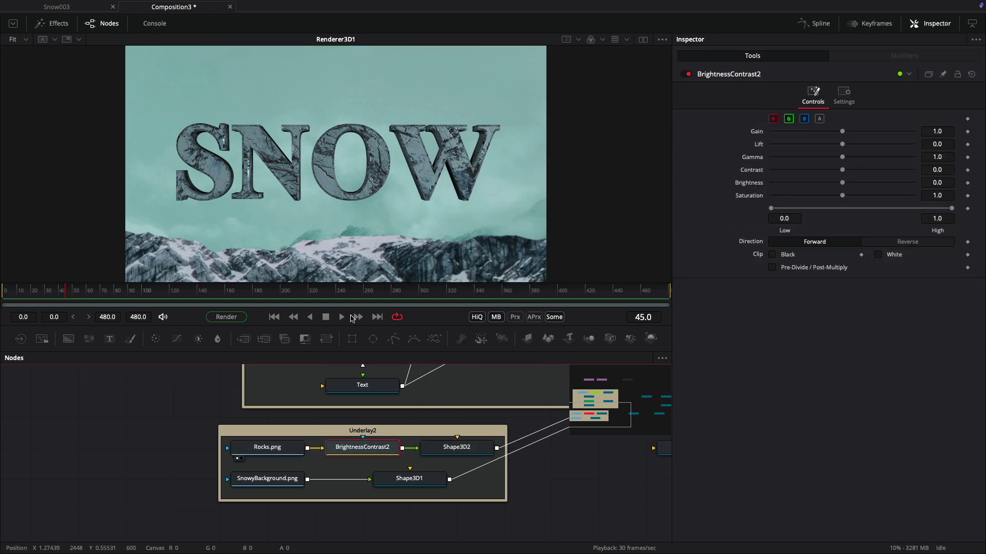
# Keyframe the rocks' Brightness Contrast Gain at 1.0 on frame 0 and at 1.261 on frame 480
pyautogui.click(274, 317)
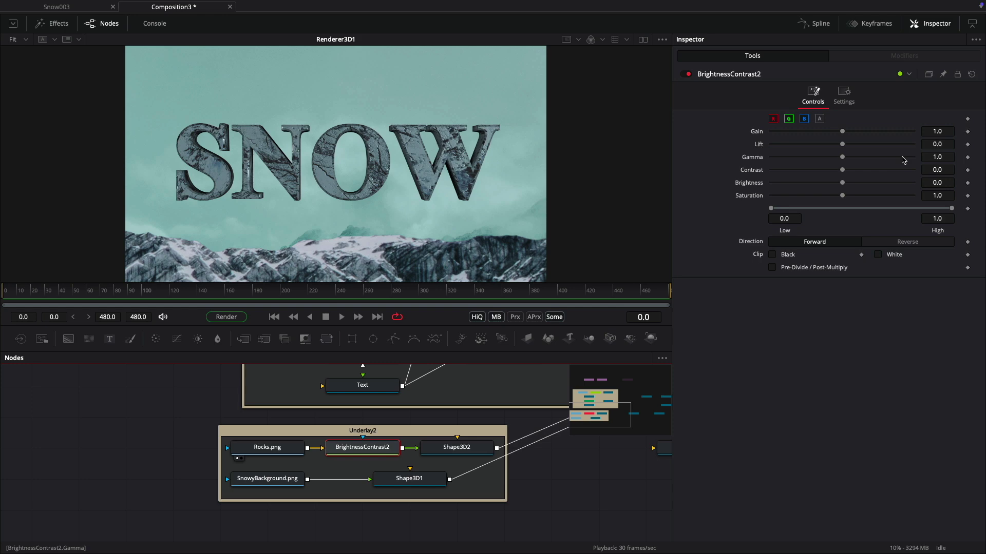
pyautogui.click(967, 132)
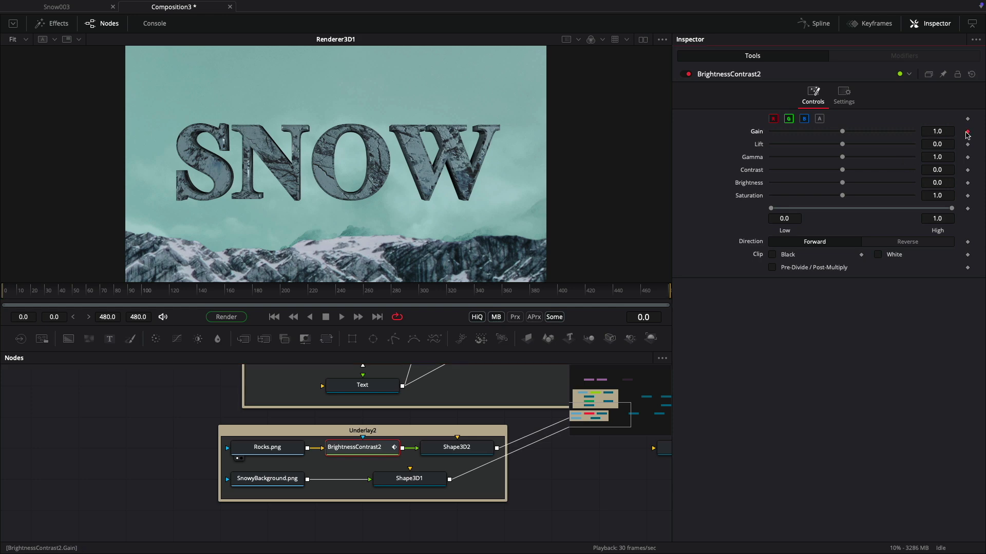
pyautogui.click(376, 317)
pyautogui.moveTo(843, 134); pyautogui.dragTo(847, 135)
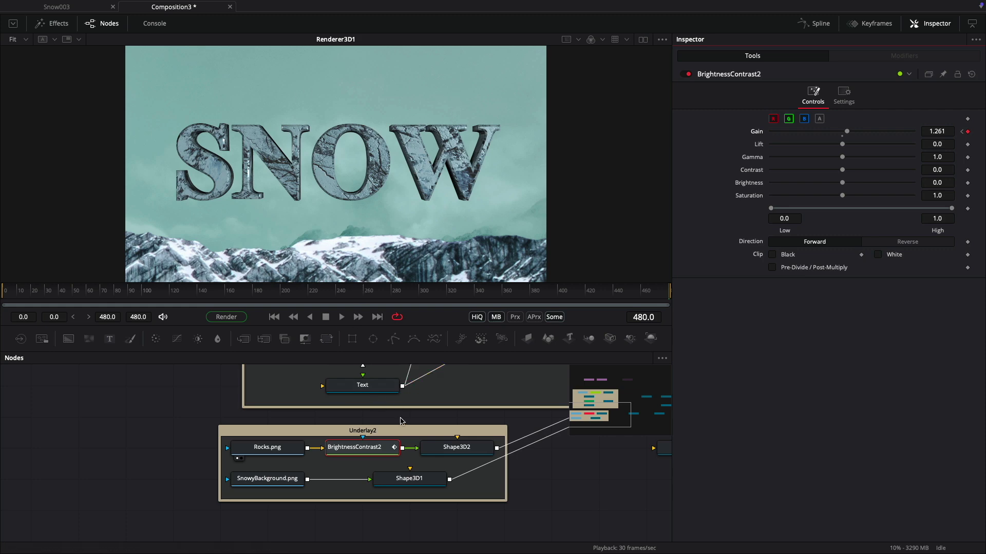
# Set Camera3D1's Z translation to 6.0 on frame 0 and keyframe it
pyautogui.moveTo(512, 466); pyautogui.dragTo(258, 451)
pyautogui.moveTo(419, 443); pyautogui.dragTo(352, 461)
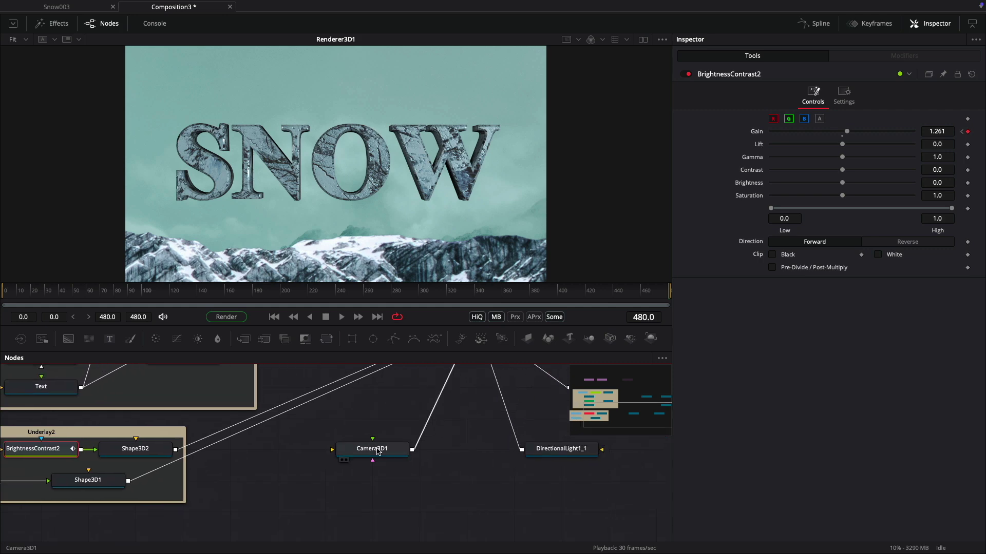
pyautogui.click(378, 450)
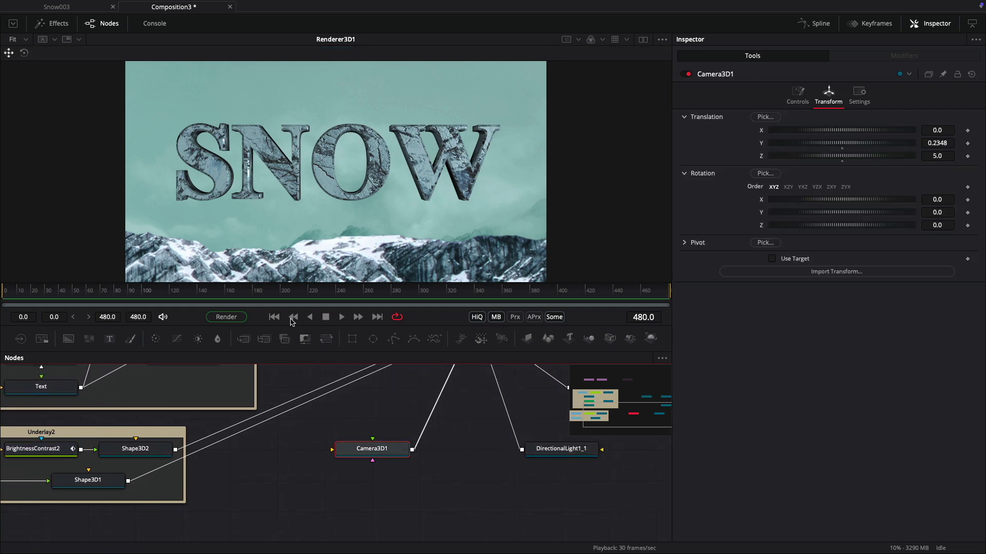
pyautogui.click(949, 157)
pyautogui.press('Return')
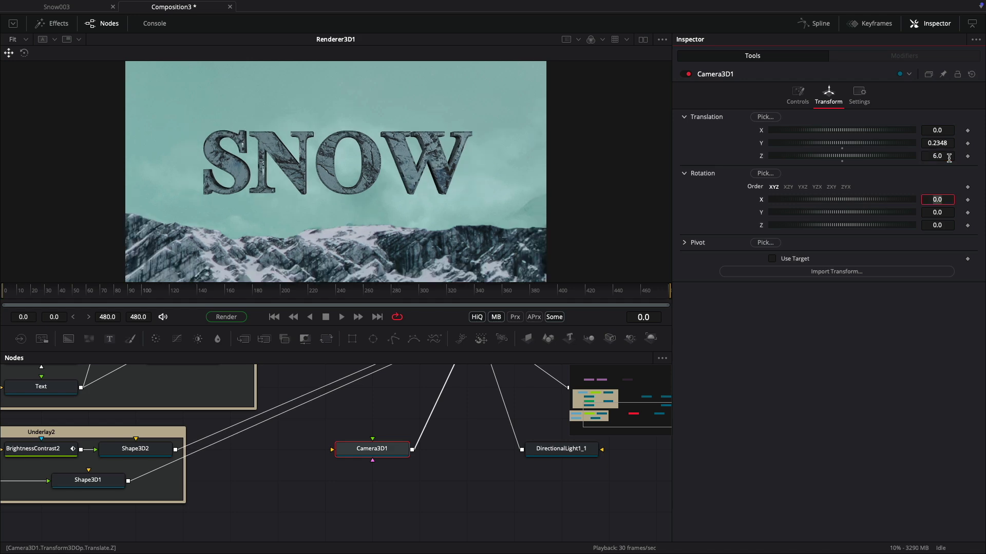
pyautogui.click(968, 156)
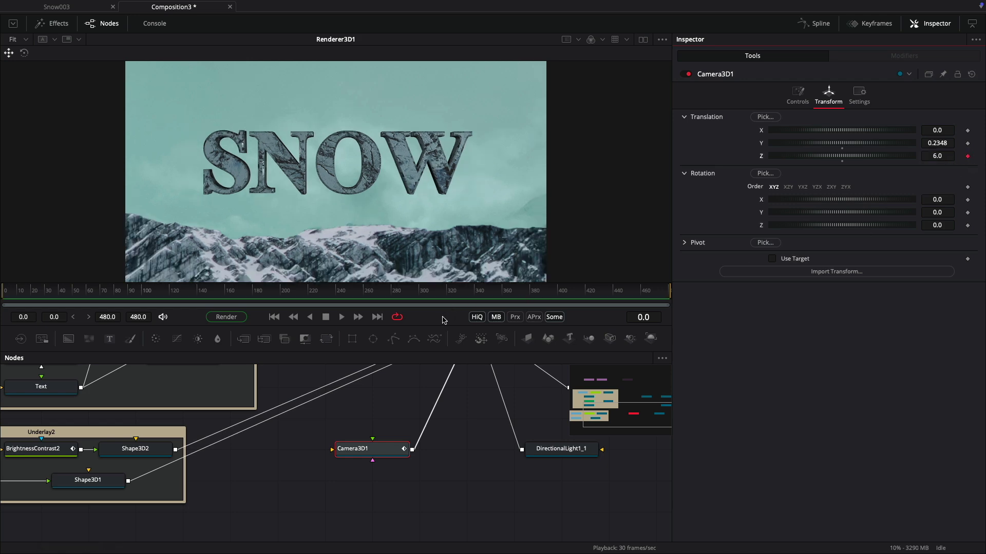
# Keyframe Camera3D1's Z translation at 5.0 on frame 480 and preview the camera move
pyautogui.click(380, 320)
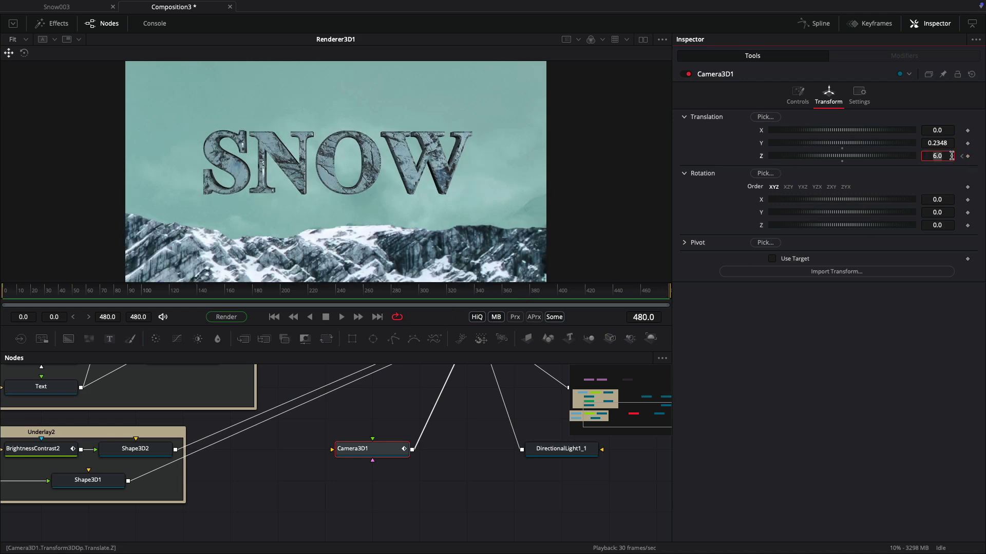
pyautogui.write('5')
pyautogui.press('Tab')
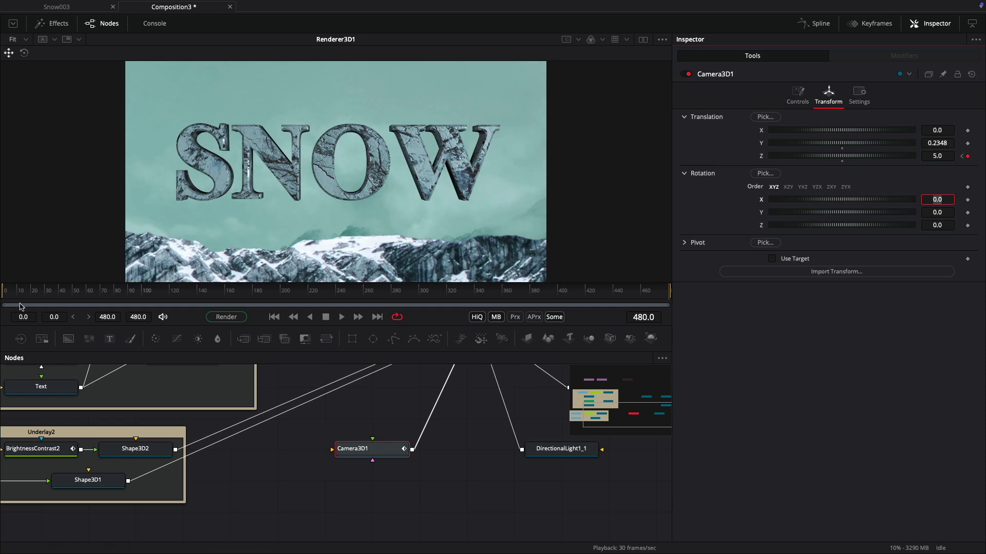
pyautogui.press('space')
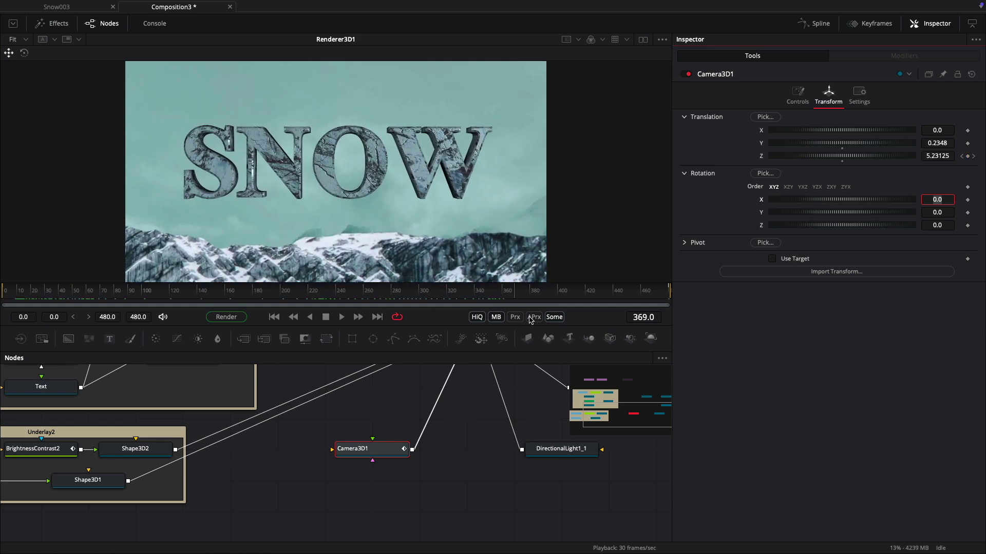